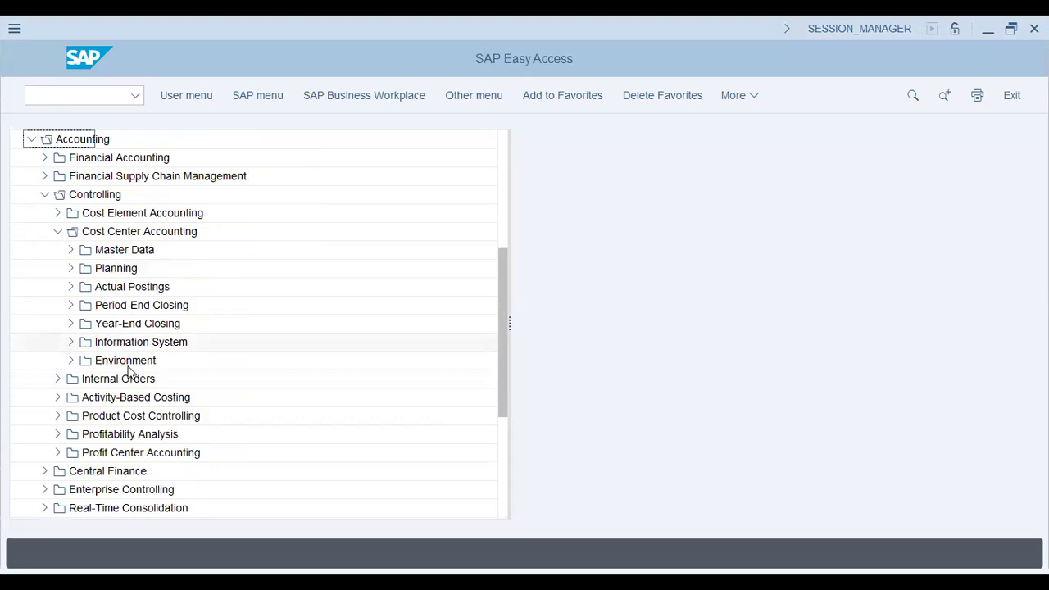
Open the KS13 cost center master data report from the Cost Center Accounting information system
left_click(70, 342)
double_click(156, 364)
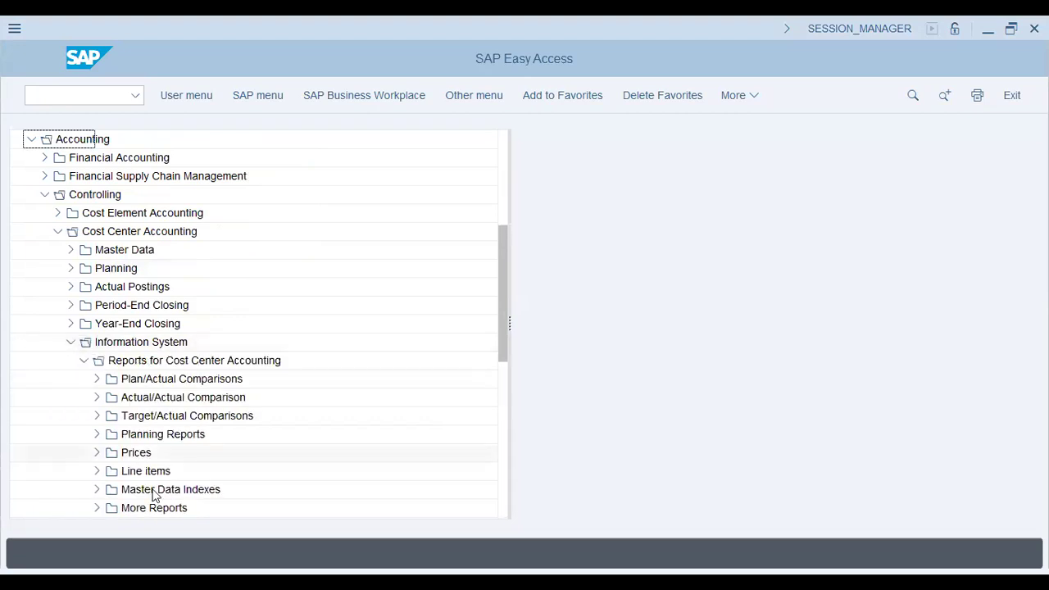
left_click(126, 491)
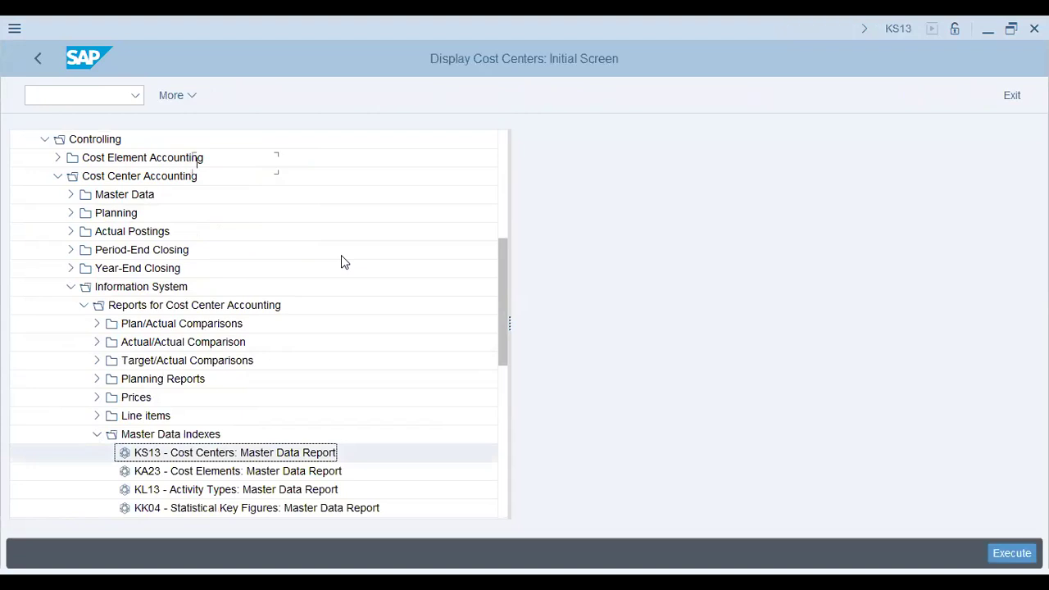
Set the controlling area to XAP9 with transaction OKKS
left_click(79, 95)
type("/n")
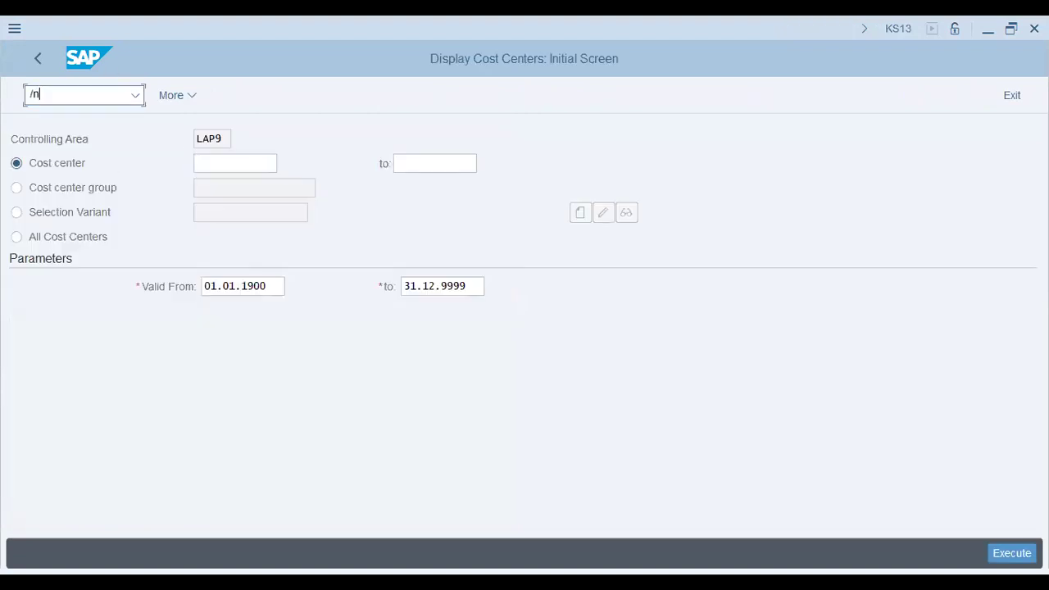
type(" okks")
key("Return")
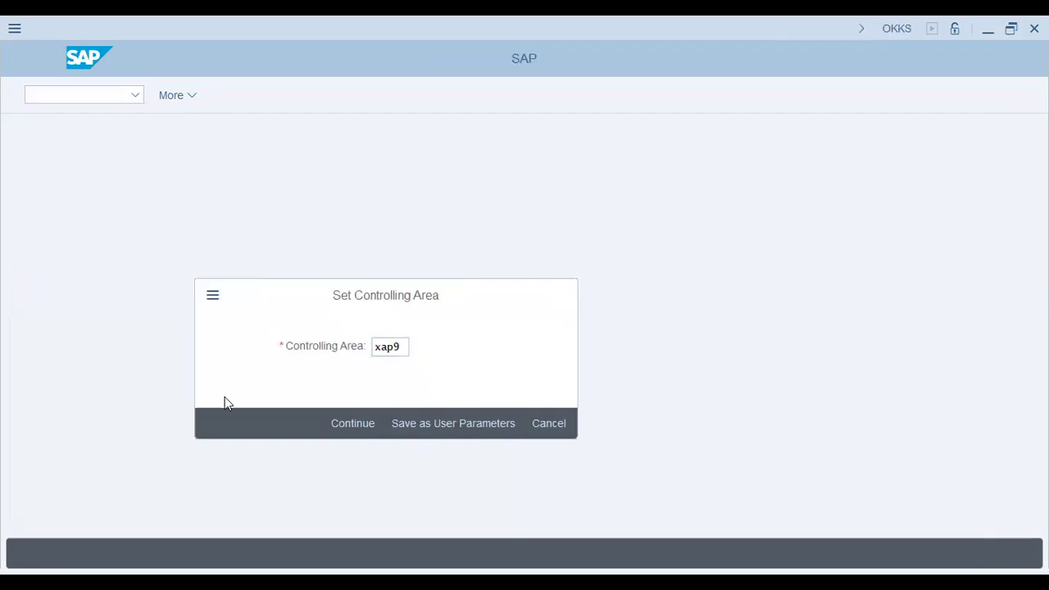
key("Return")
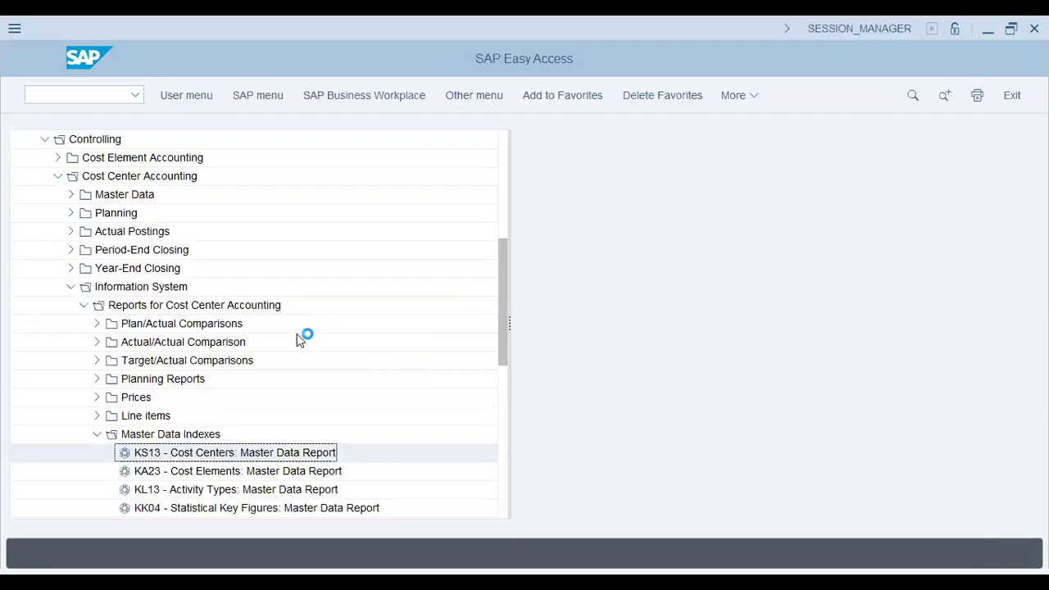
Reopen the KS13 master data report and list all cost centers of controlling area XAP9
key("Return")
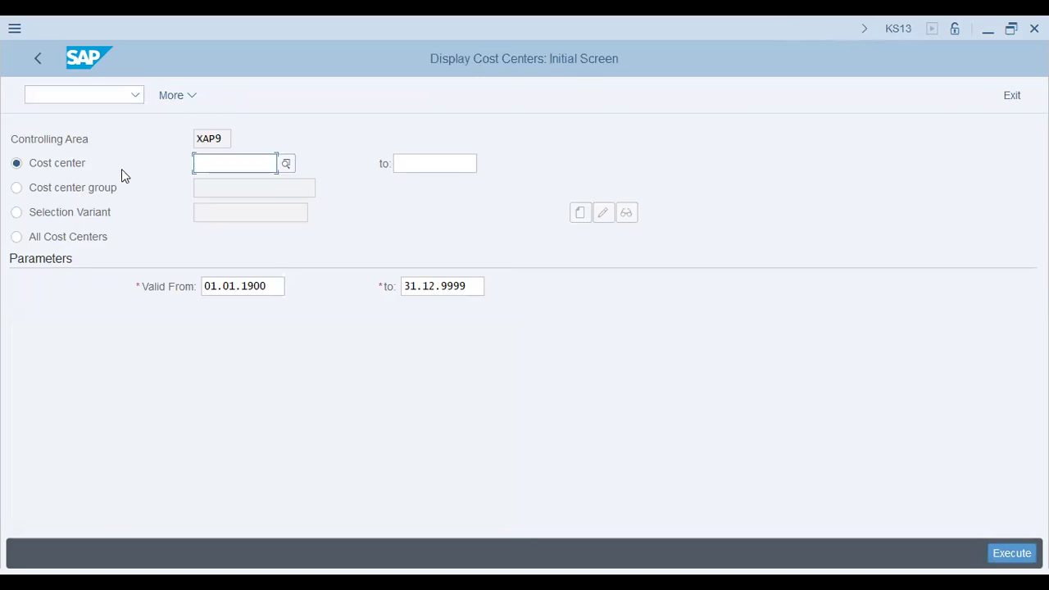
left_click(86, 237)
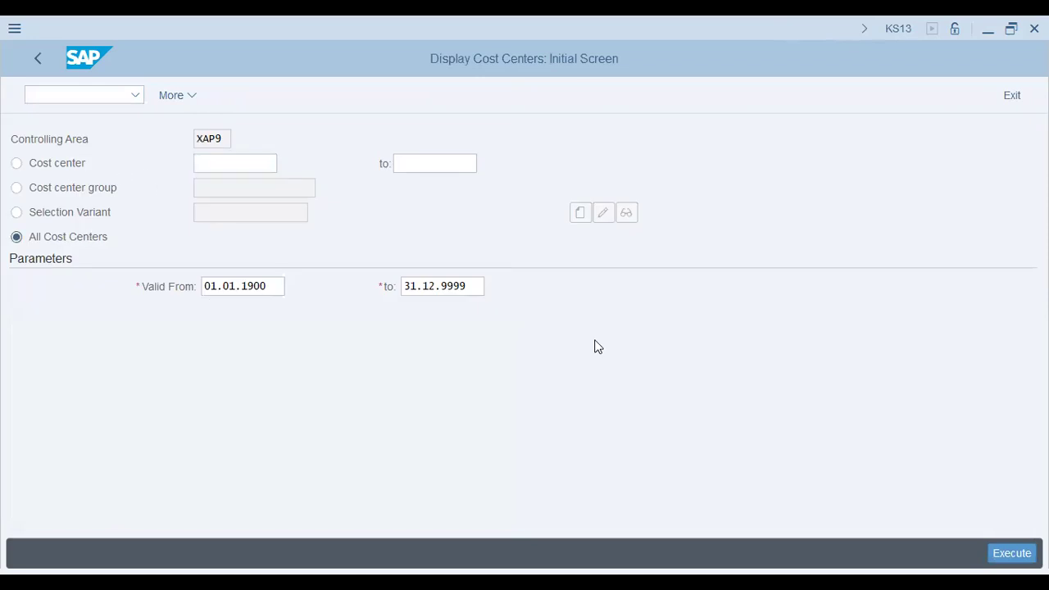
left_click(1005, 562)
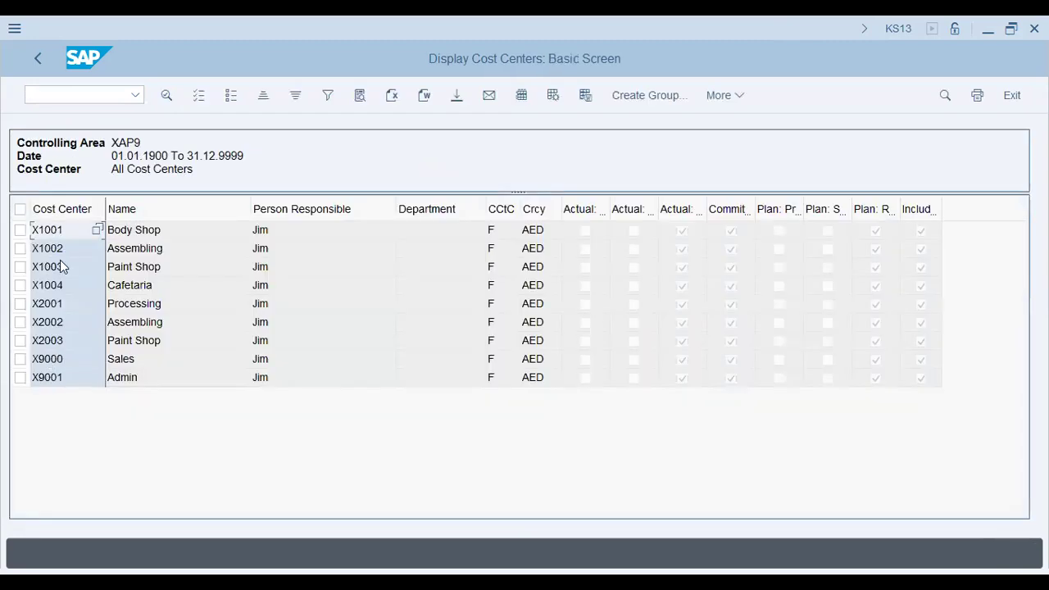
left_click(60, 284)
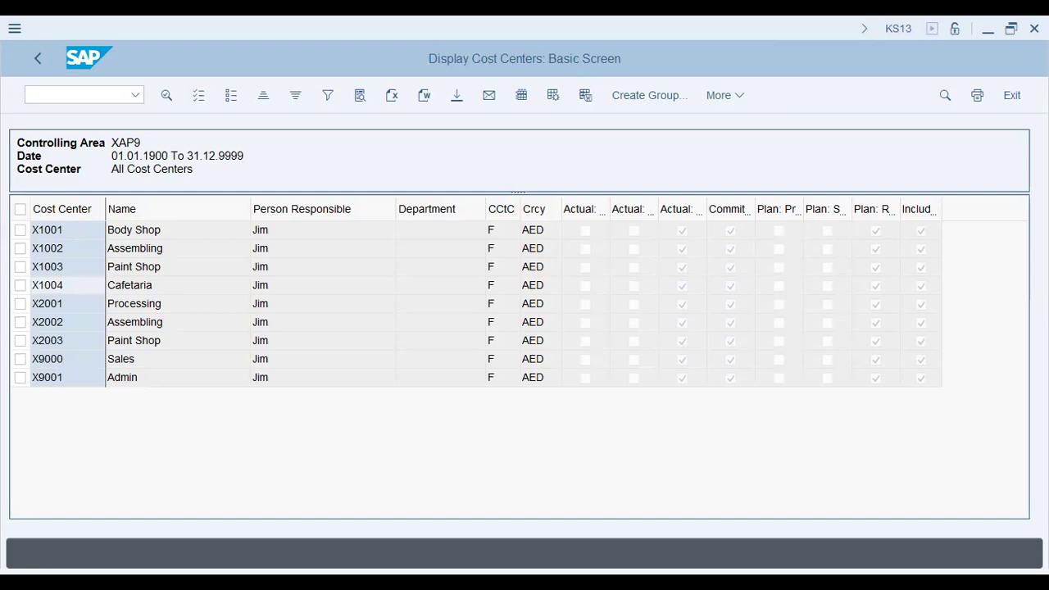
Open the CO document number range groups of CO area XAP9 for changing with transaction KANK
left_click(66, 96)
type("/nkank")
key("Return")
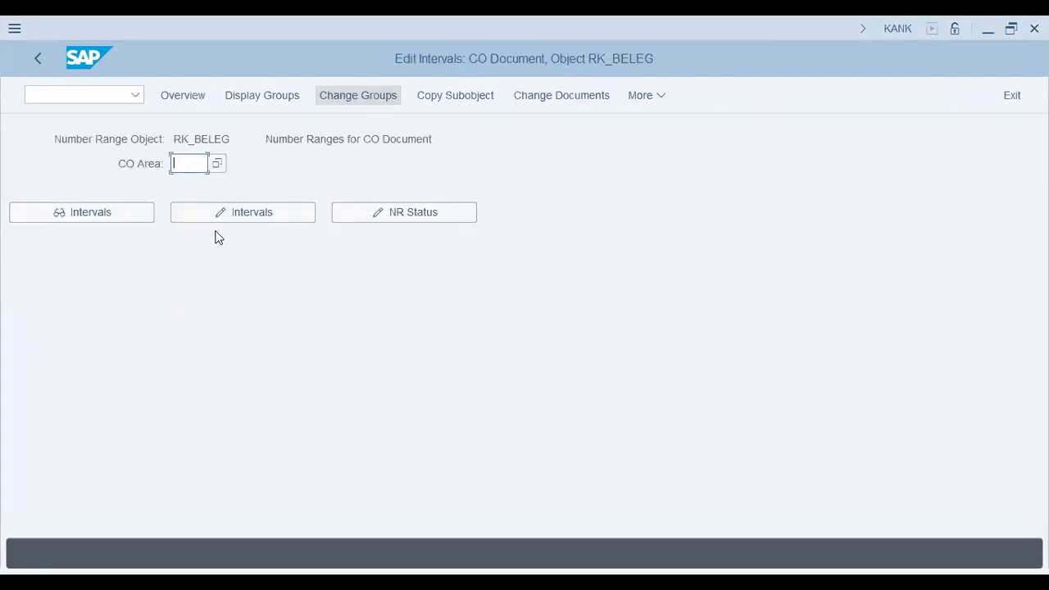
type("XAP9")
key("Return")
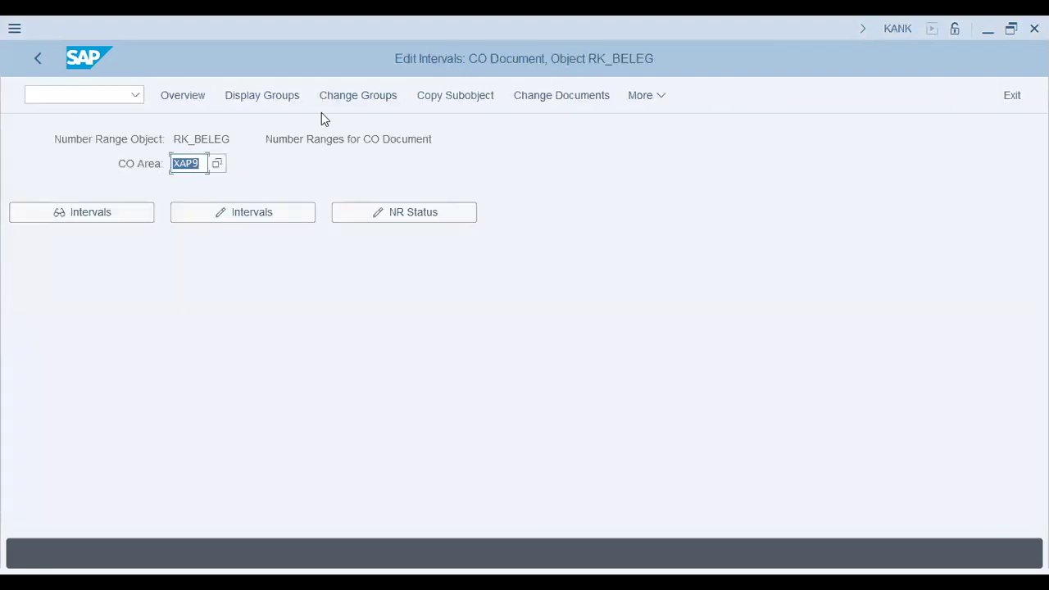
left_click(356, 99)
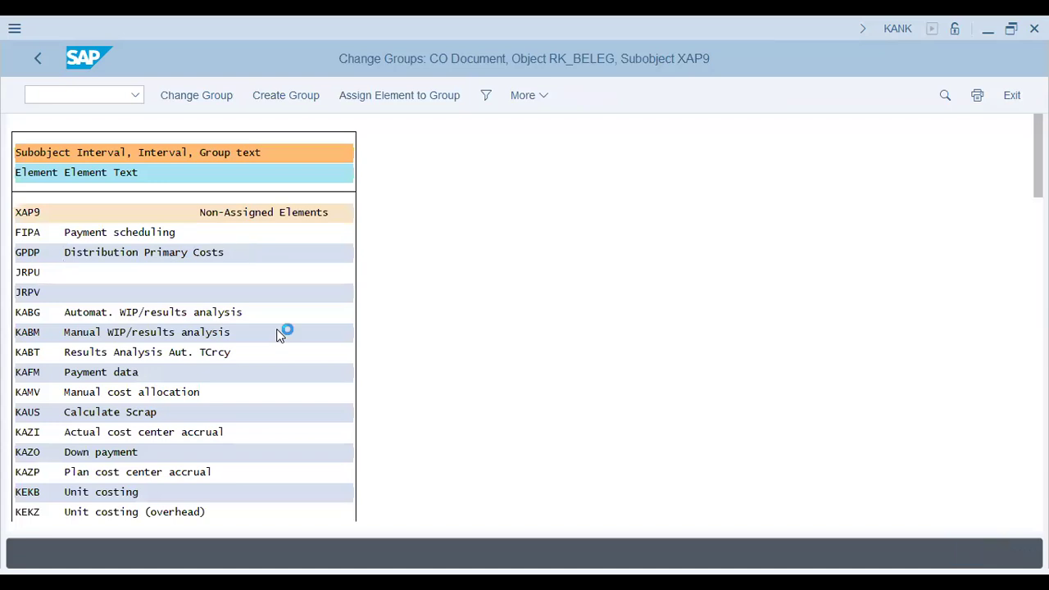
Assign the element RKIU Actual Overhead Assessment to the XAP9 - 09 COIN Group and save the change
key("ctrl+f")
type("rkiu")
key("Return")
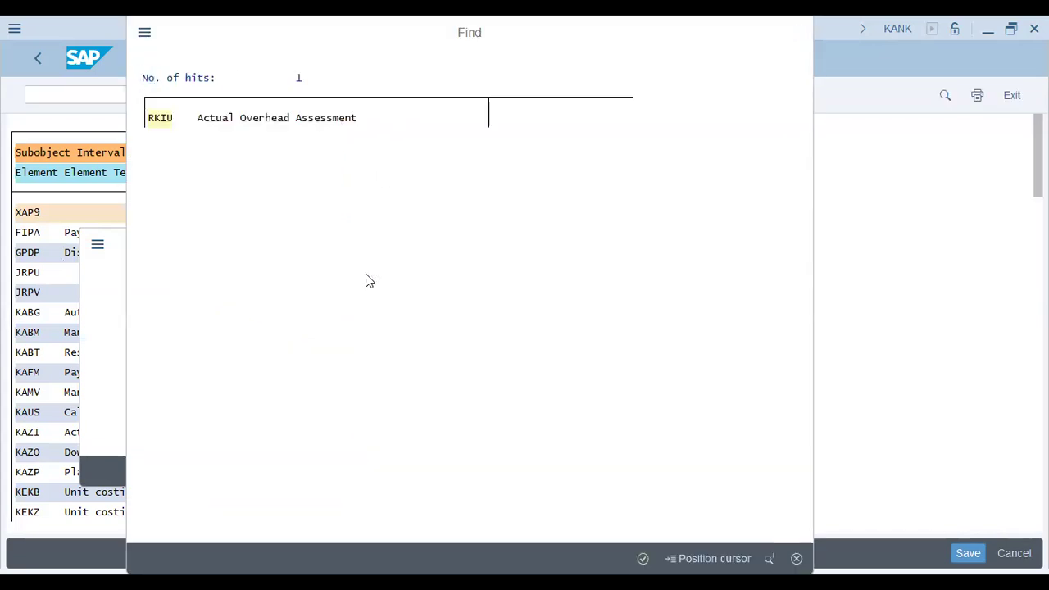
double_click(211, 219)
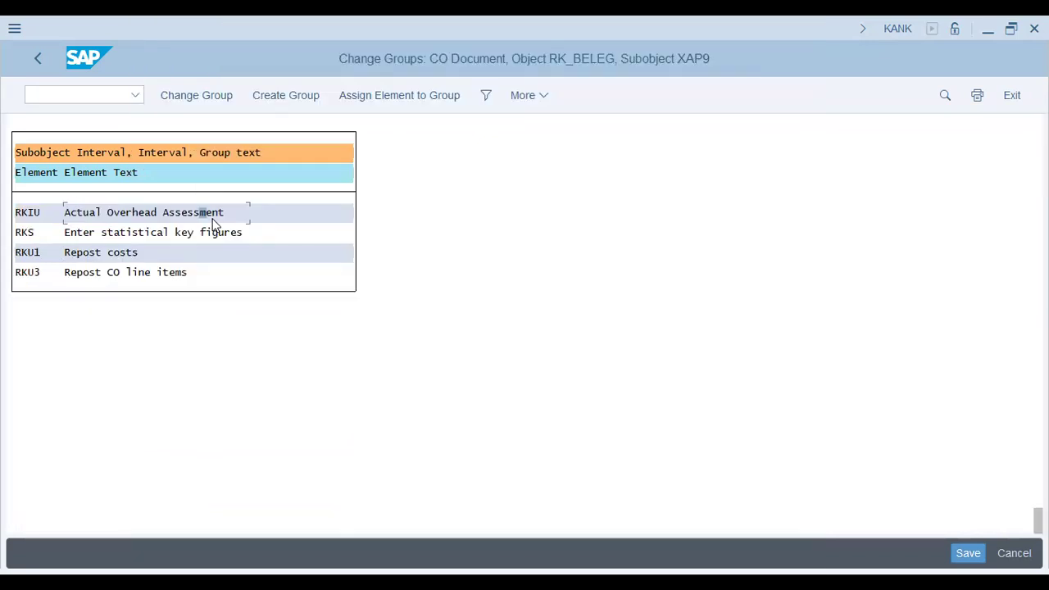
left_click(166, 213)
left_click(392, 97)
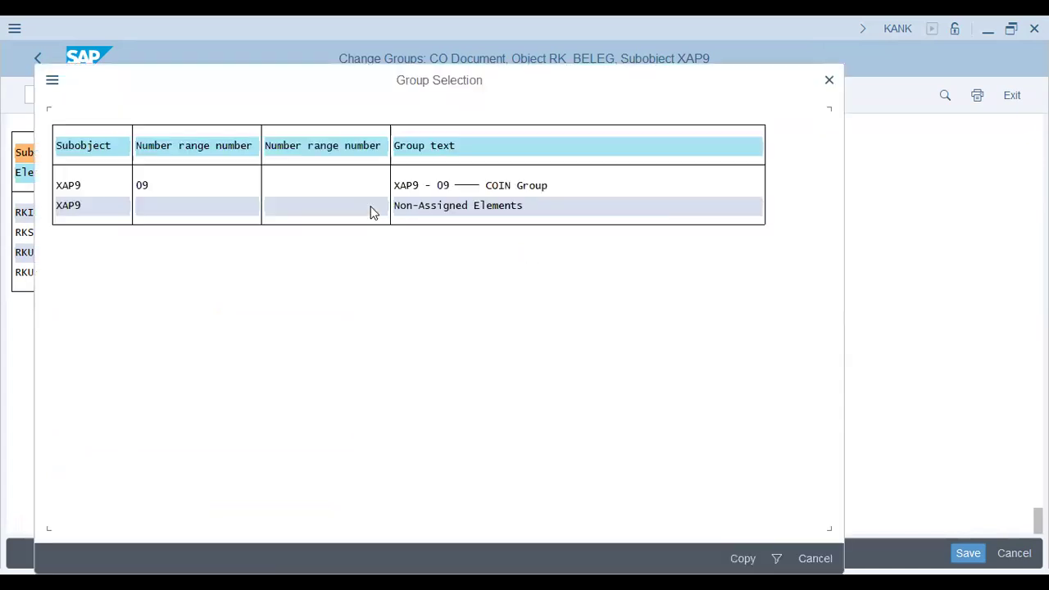
double_click(499, 186)
left_click(963, 557)
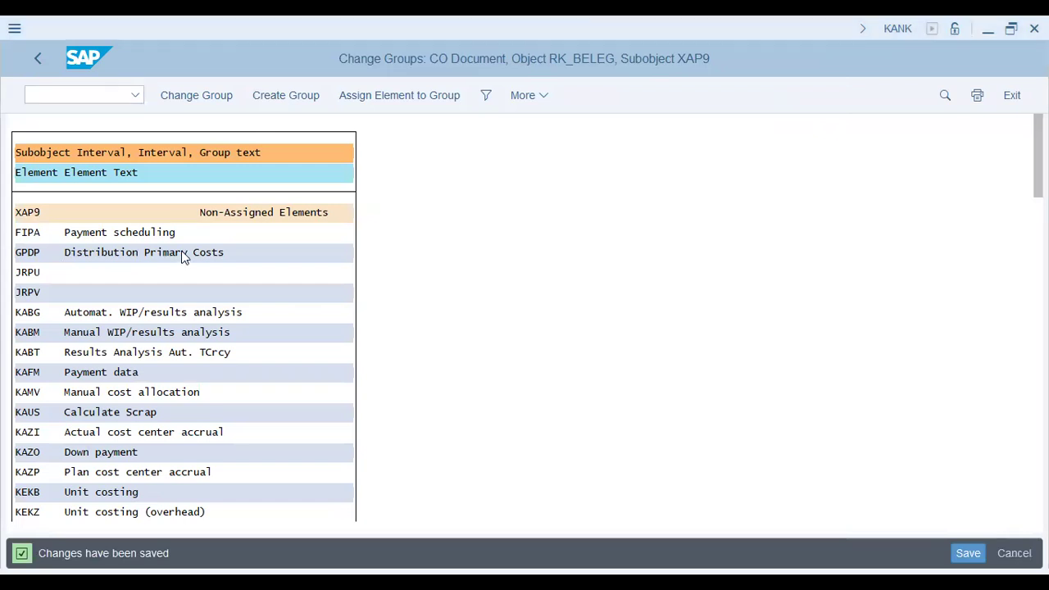
Start statistical key figure entry with transaction KB31N and enter EMP with quantity 75 for receiving cost center X1001
type("/n kb31n")
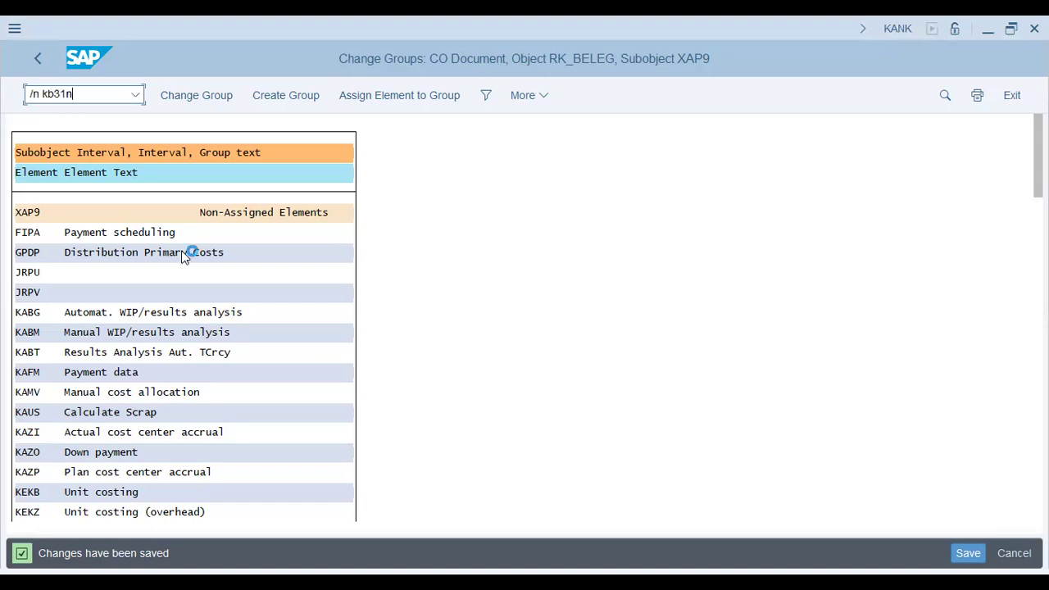
key("Return")
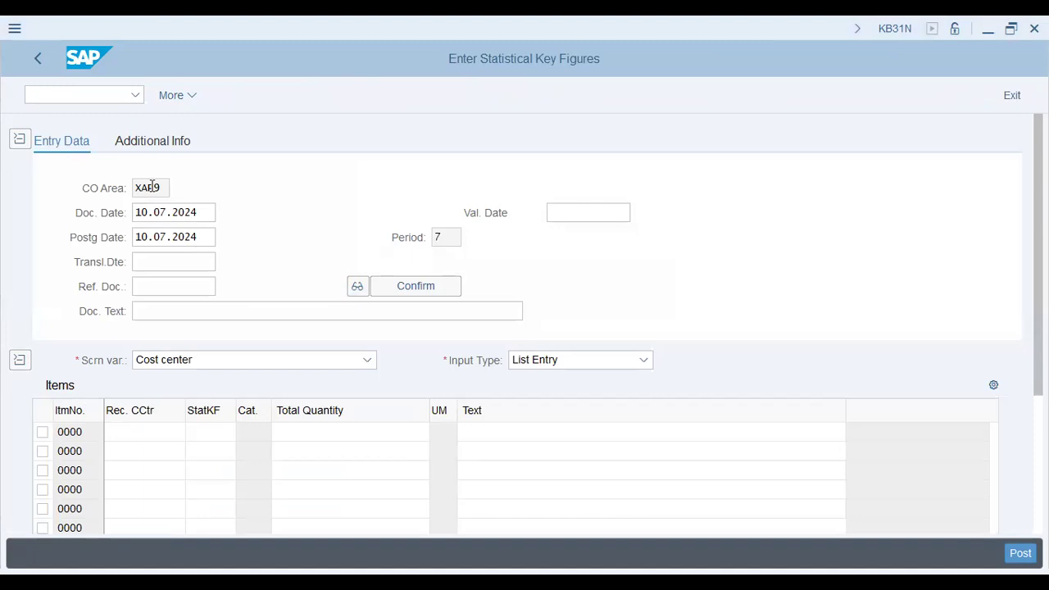
left_click(183, 359)
type("x1001")
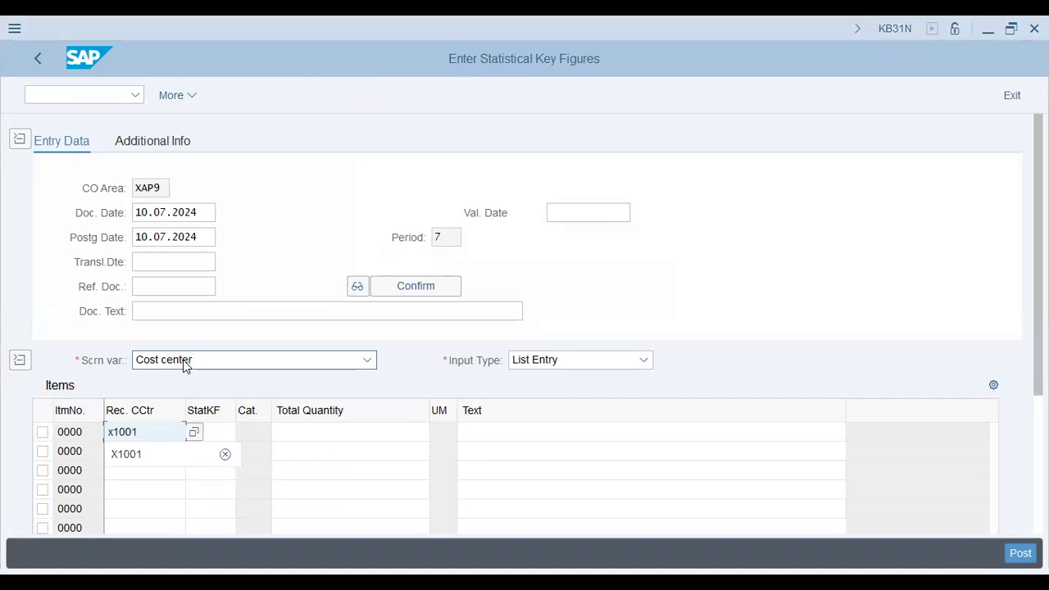
key("Tab")
type("emp")
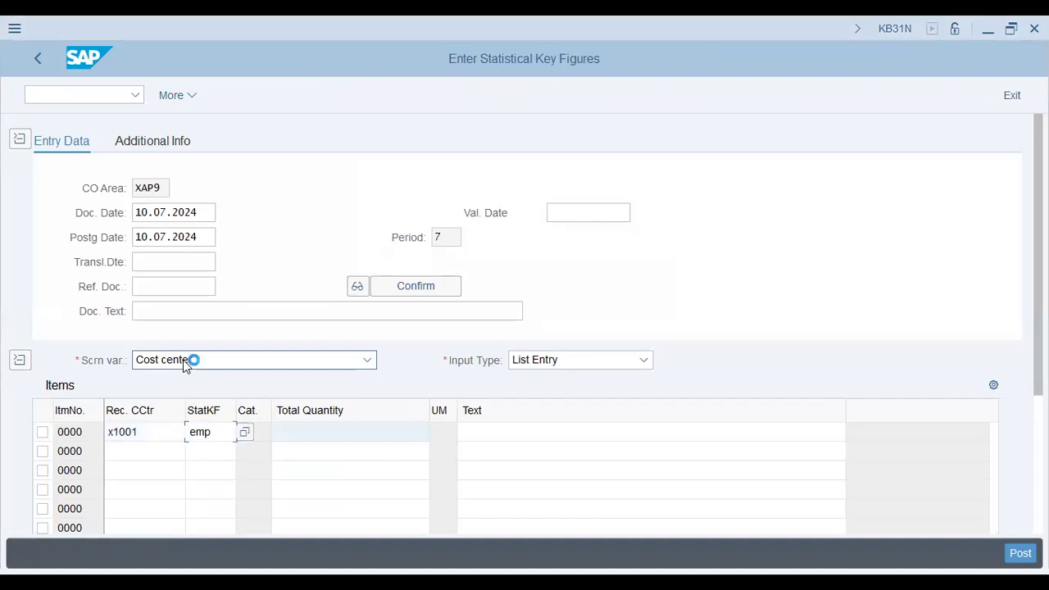
key("Tab")
type("75")
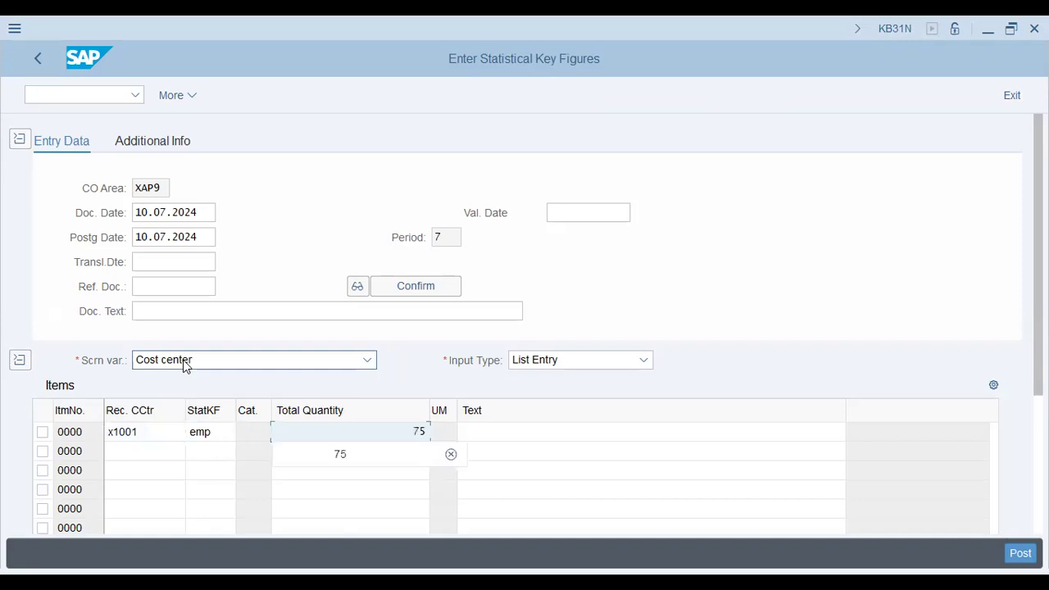
key("Tab")
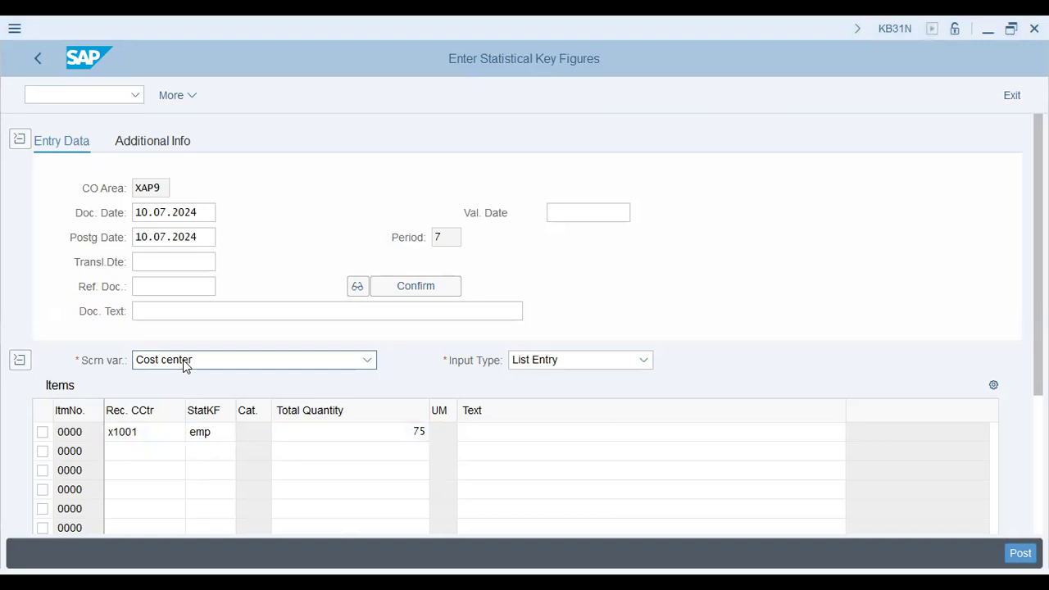
Add a second item with receiving cost center X1002, key figure EMP and quantity 25
key("Tab")
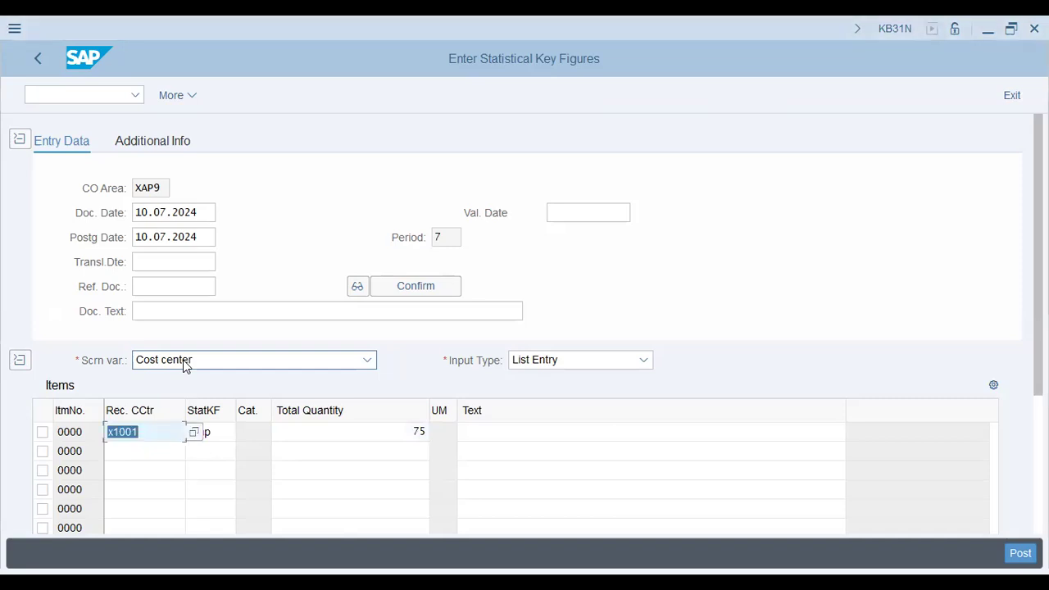
key("Tab")
key("shift+Tab")
key("Down")
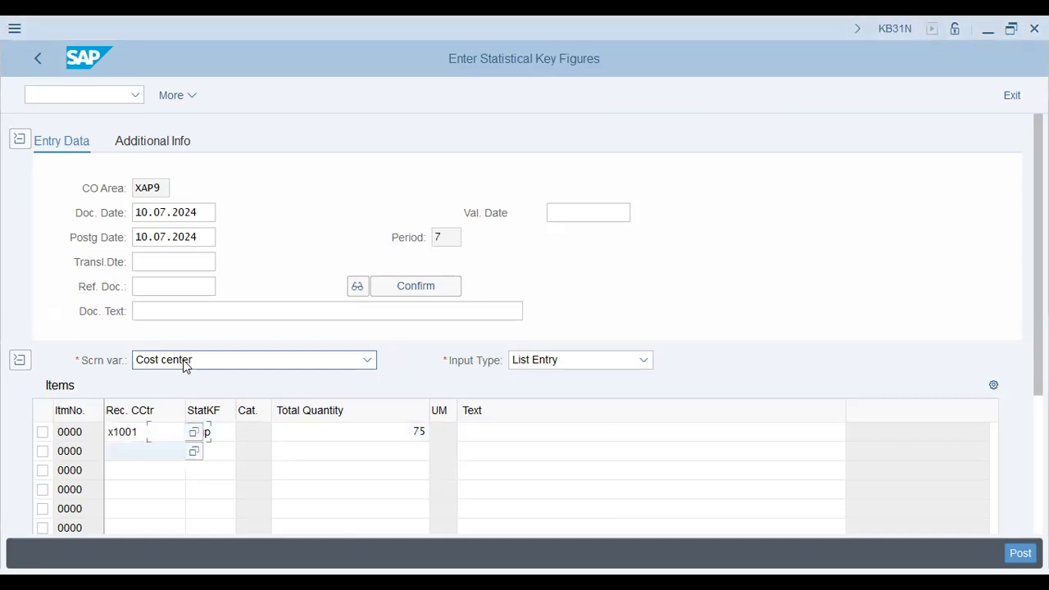
type("x1002")
key("Tab")
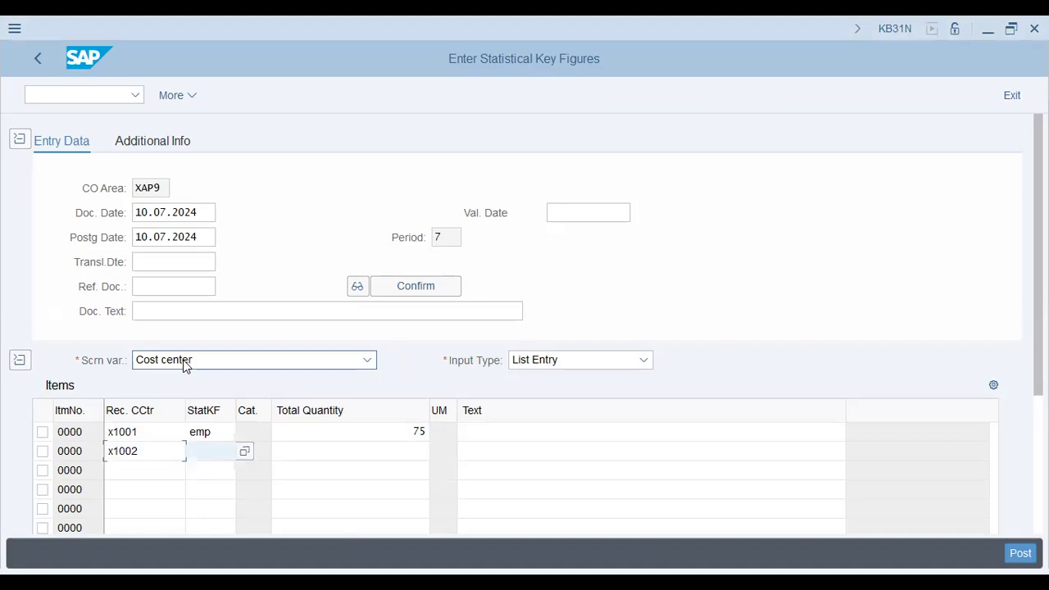
type("emp")
key("Tab")
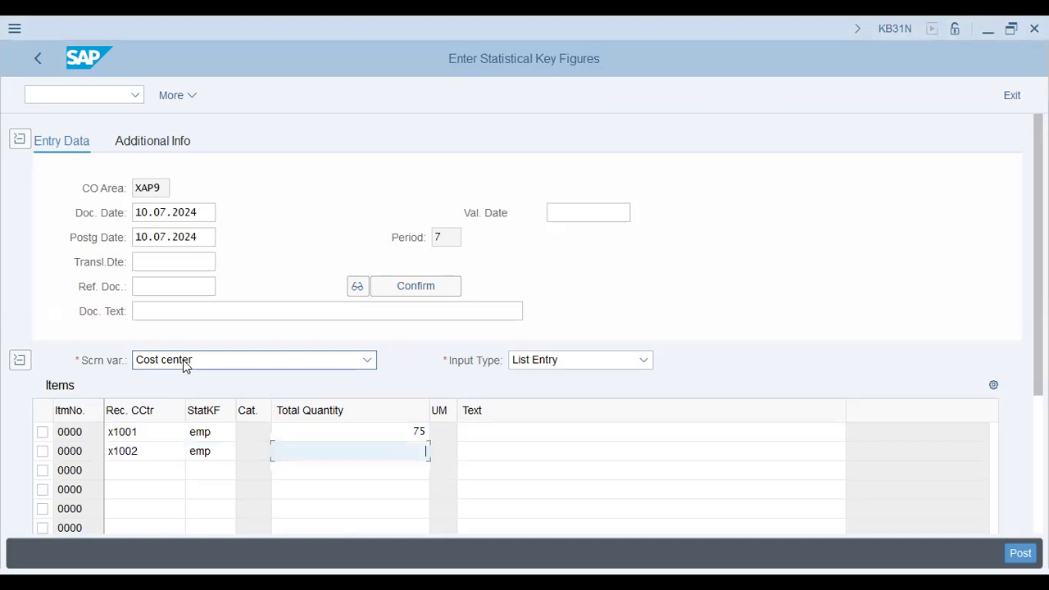
type("25")
key("Tab")
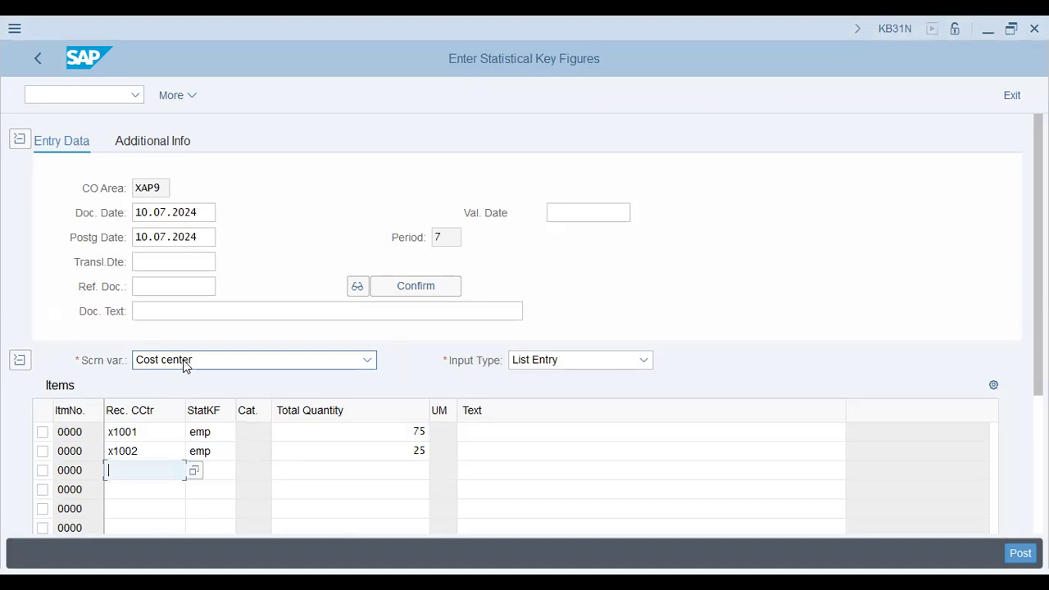
Add a third item with receiving cost center X2001, key figure EMP and quantity 200, and try to validate the entries
type("x")
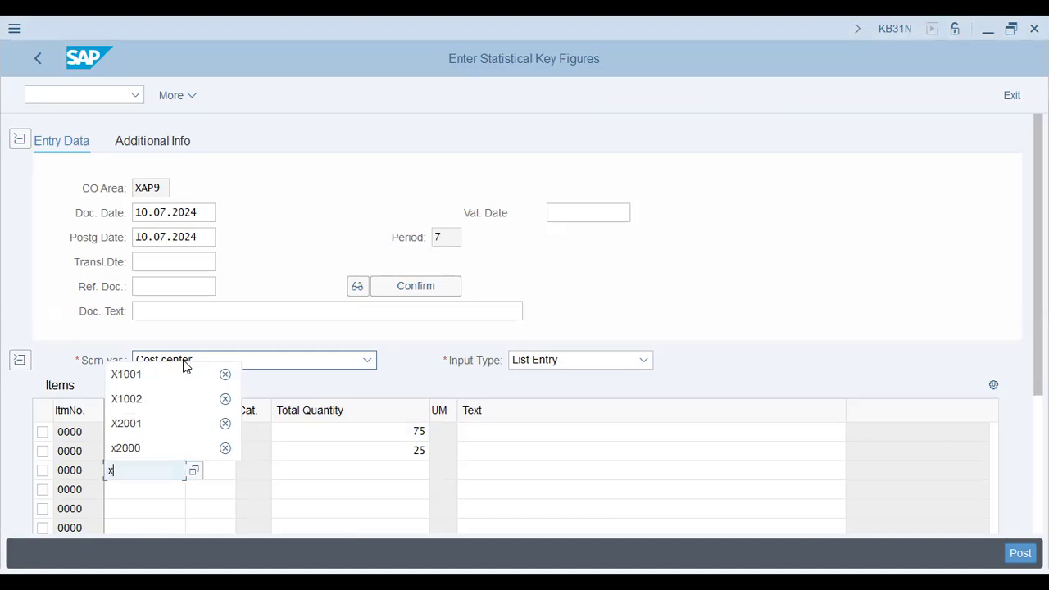
type("2001")
key("Tab")
type("emp")
key("Tab")
type("2")
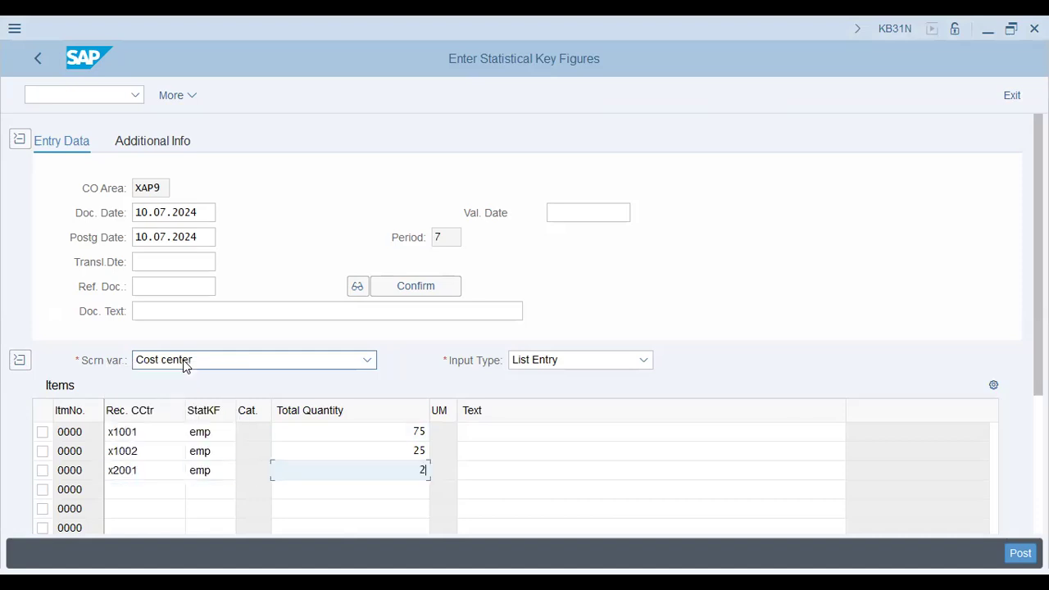
type("00")
key("Return")
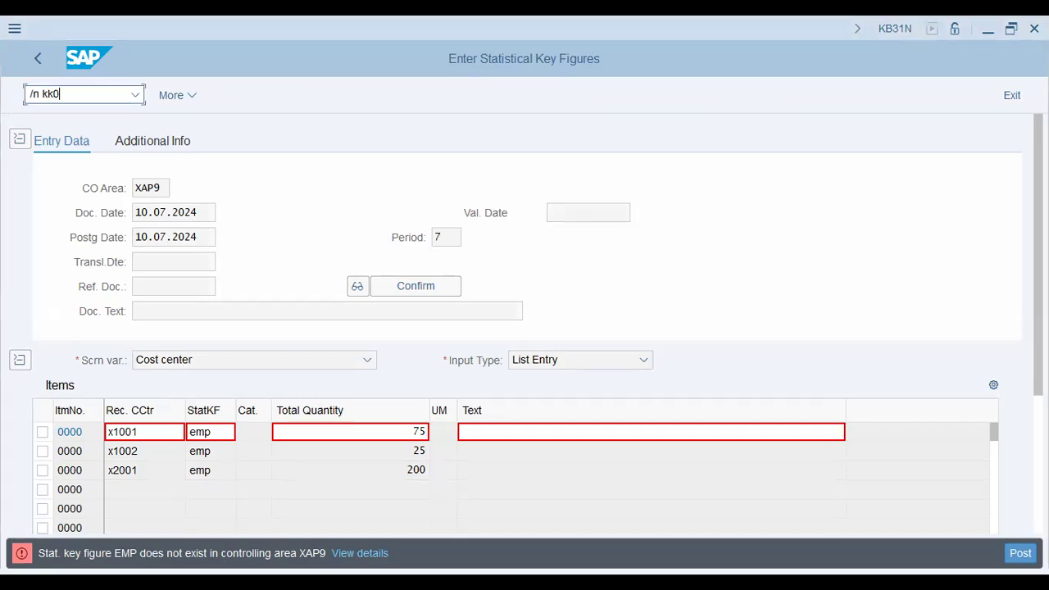
Start creating the statistical key figure EMP in controlling area XAP9 with transaction KK01
type("1")
key("Return")
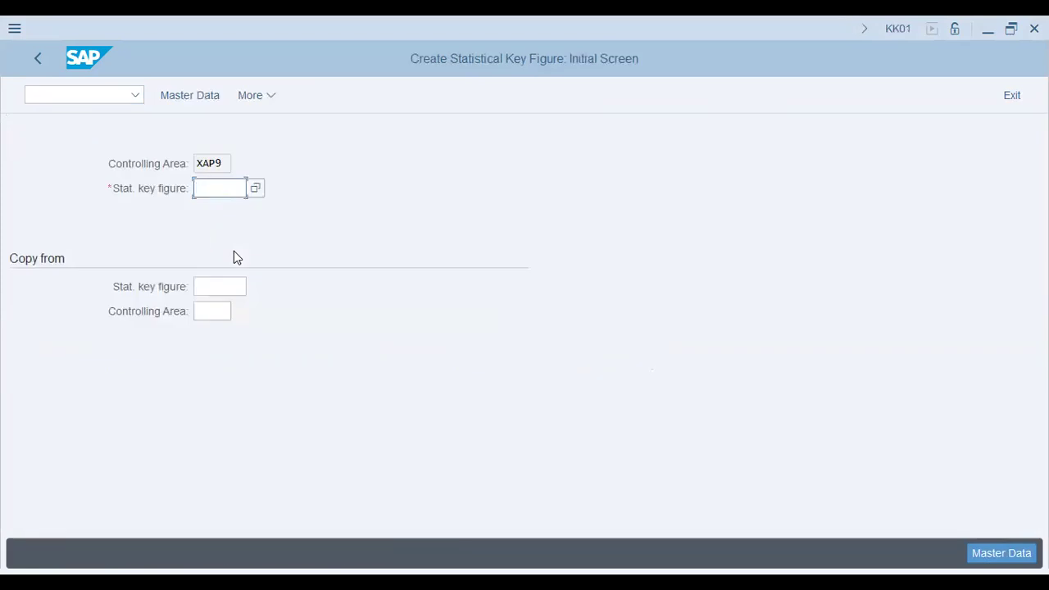
type("emp")
key("Tab")
key("Return")
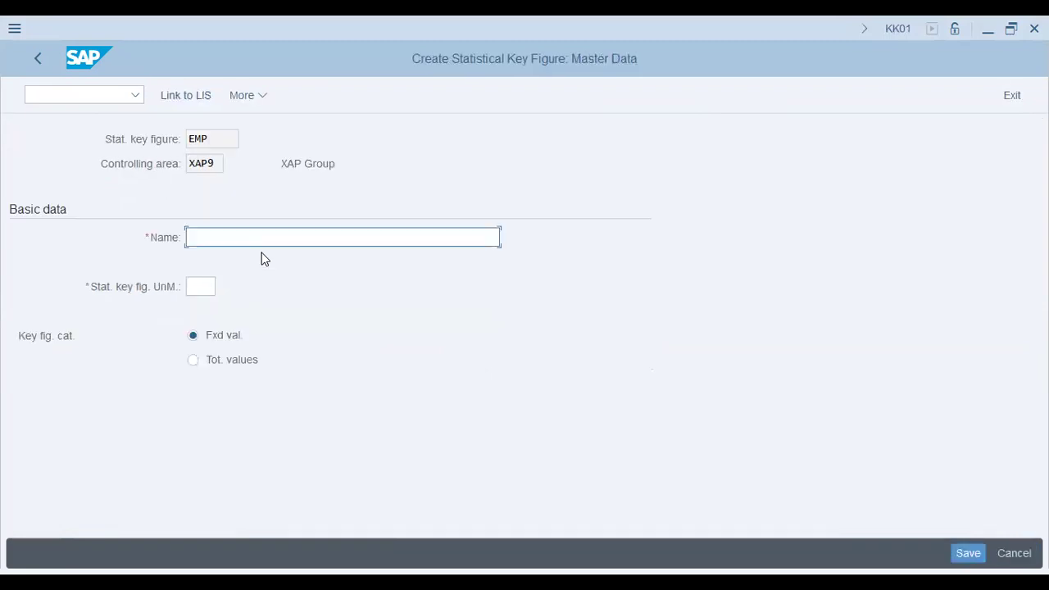
Name the statistical key figure Employee, set its unit of measure to EA and save it
key("alt+Tab")
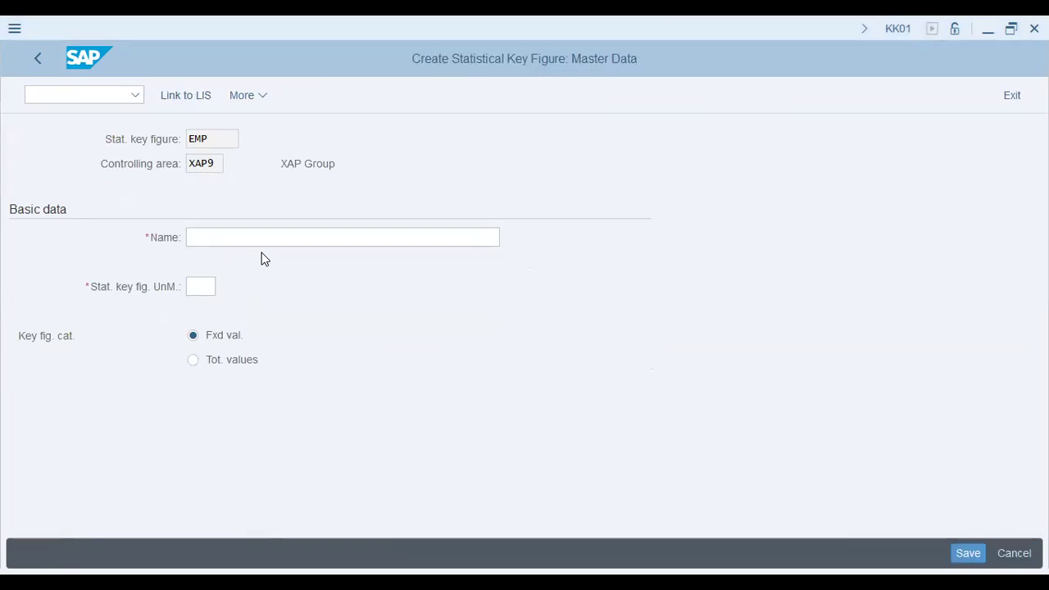
key("alt+Tab")
type("Employee")
key("Tab")
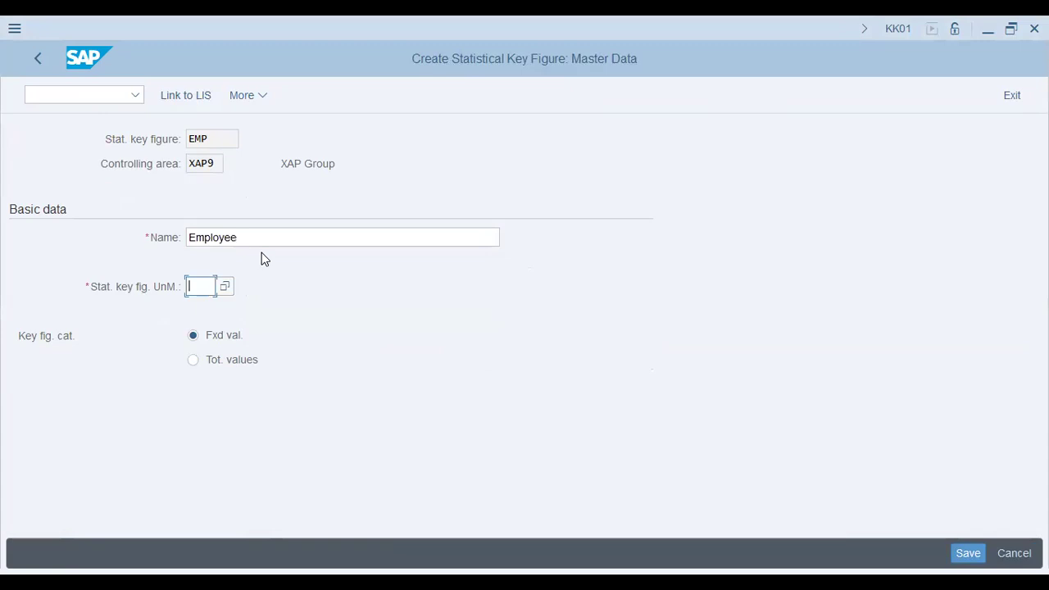
left_click(964, 553)
type("Ea")
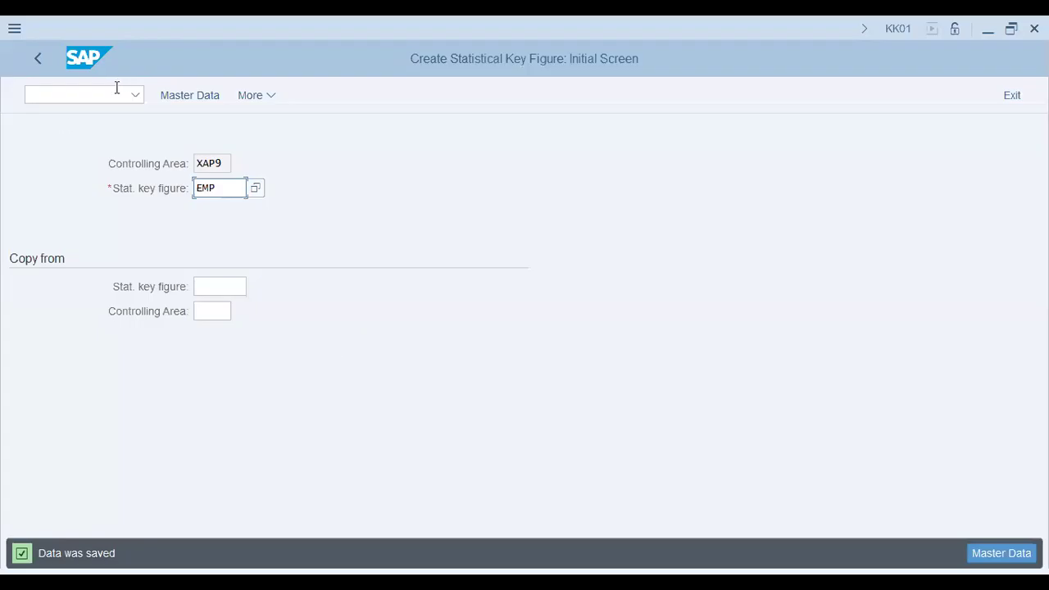
Open the entry of statistical key figures with transaction KB31N
left_click(87, 95)
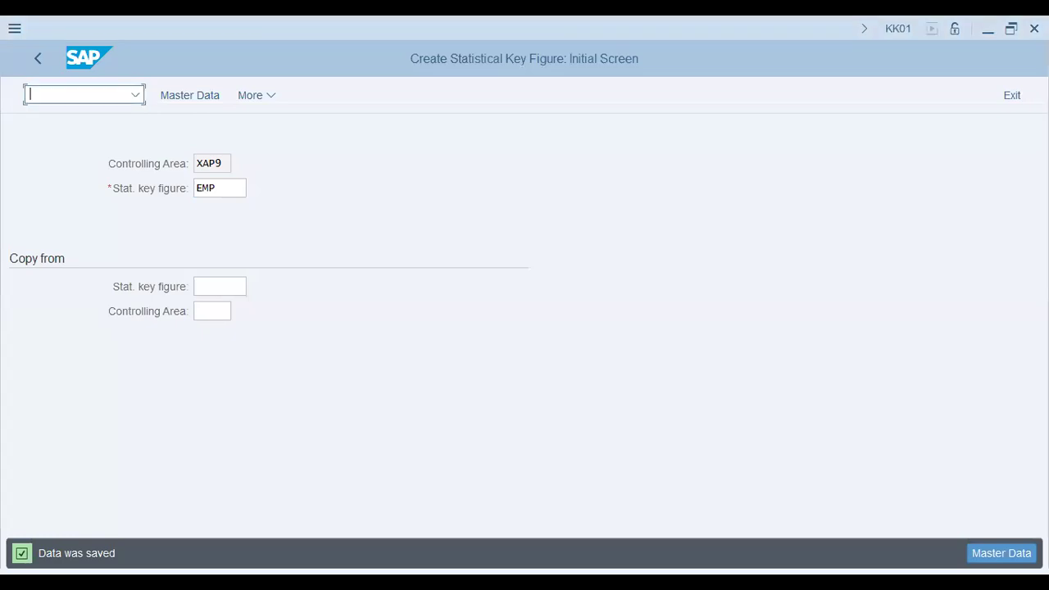
type("/nk")
key("BackSpace")
type("kb31n")
key("Return")
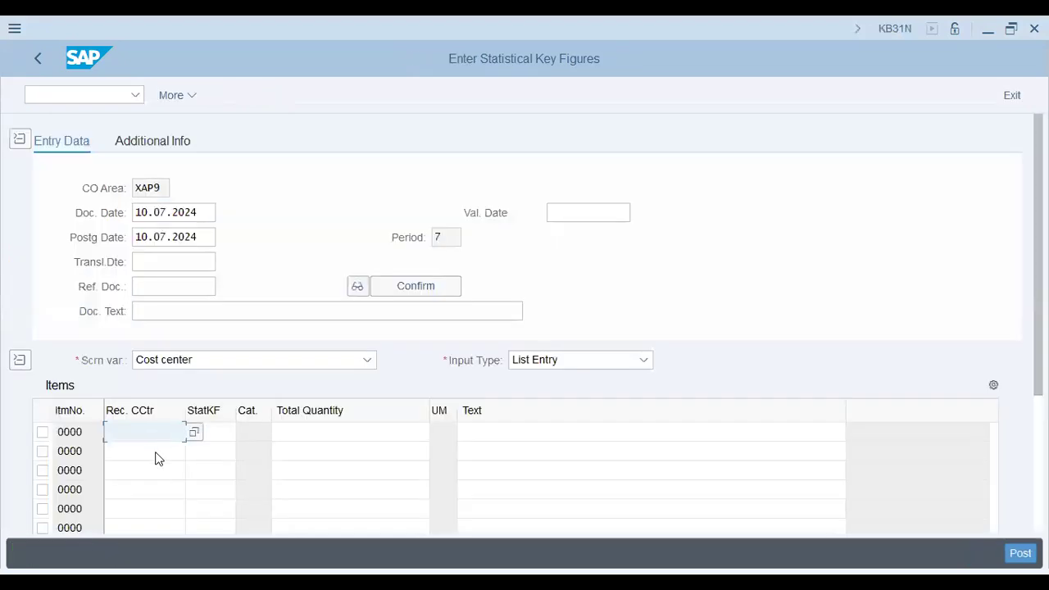
Enter X1001, X1002 and X2001 as the receiving cost centers of the first three items
key("Down")
left_click(154, 454)
key("Down")
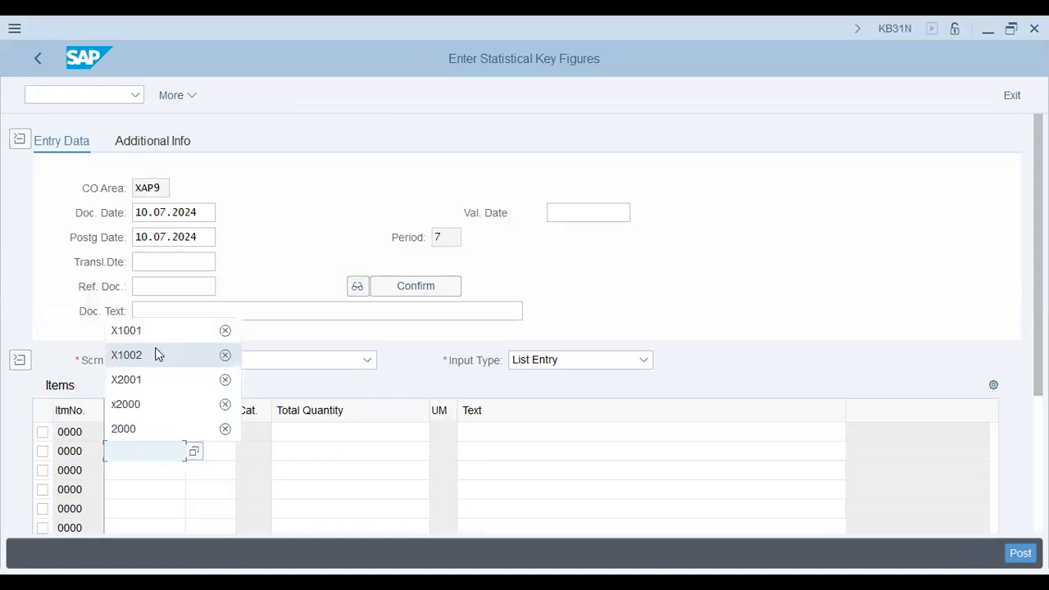
left_click(158, 354)
key("Down")
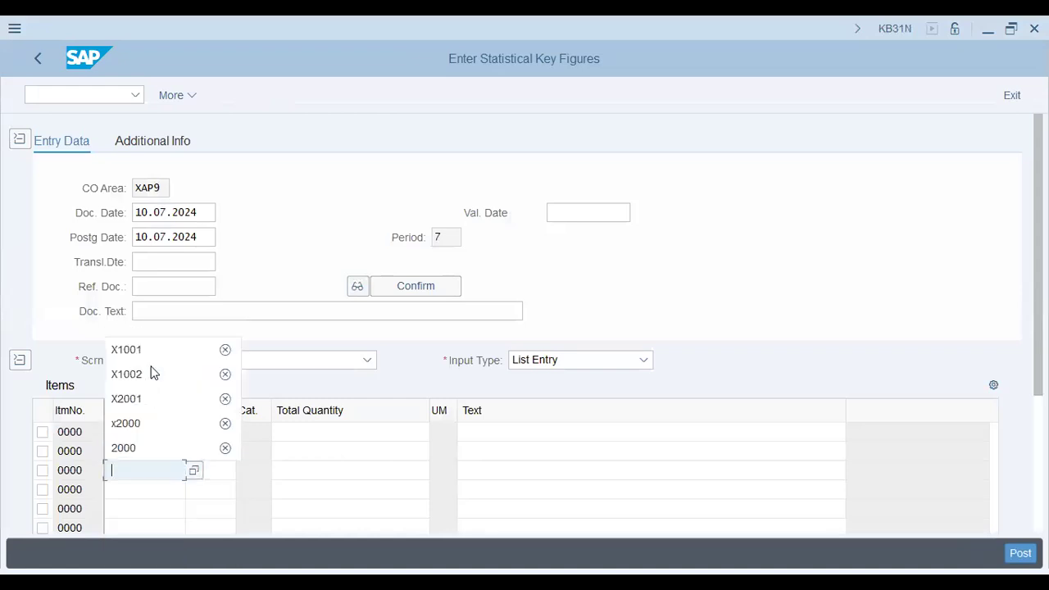
left_click(155, 402)
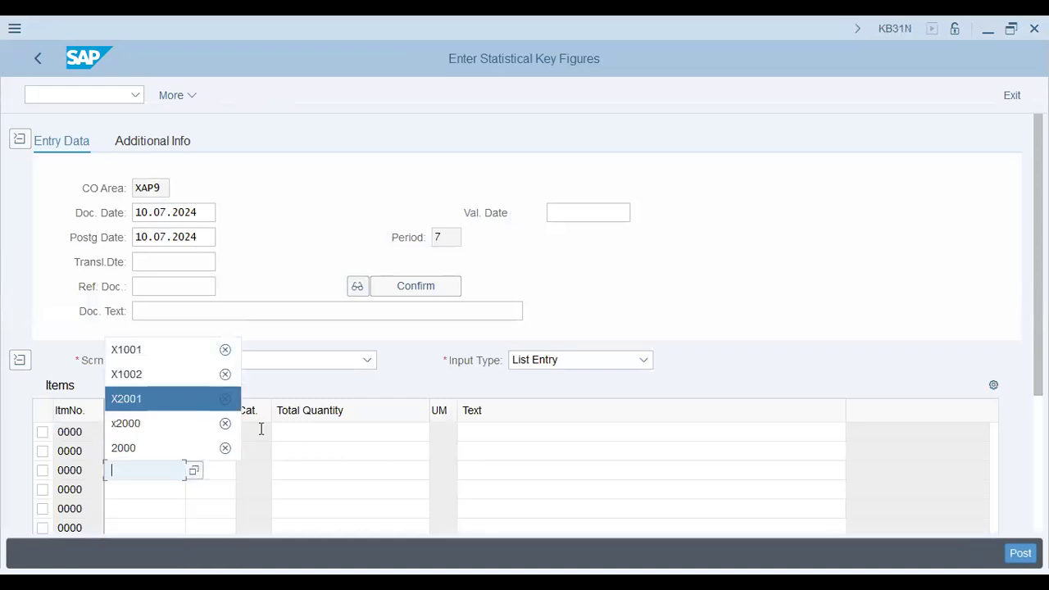
Set the statistical key figure to EMP and the total quantity to 25 for the X1001 item
left_click(319, 434)
key("shift+Tab")
type("e")
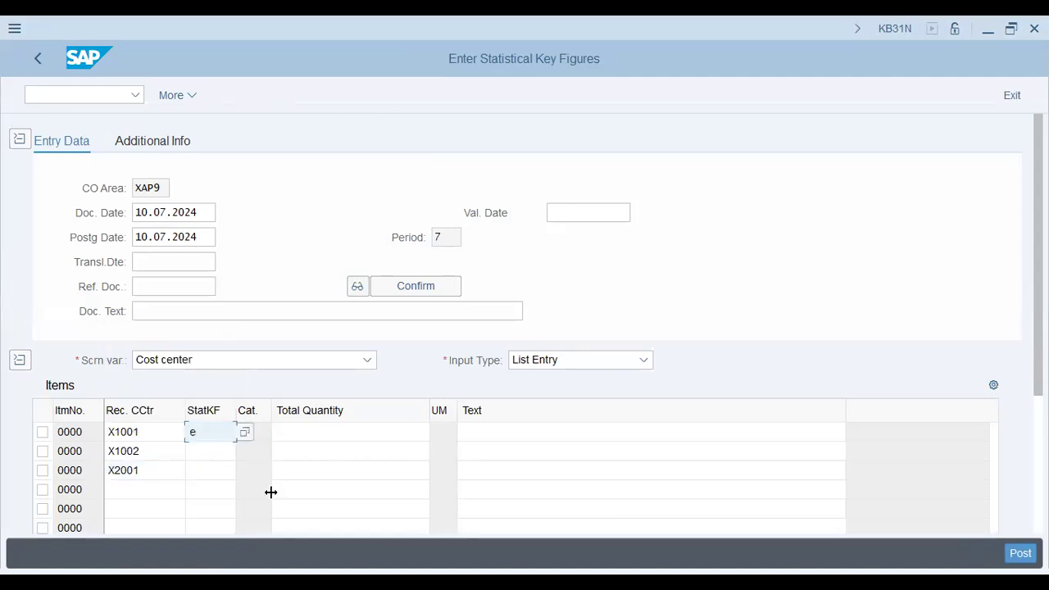
type("mp")
key("Tab")
type("25")
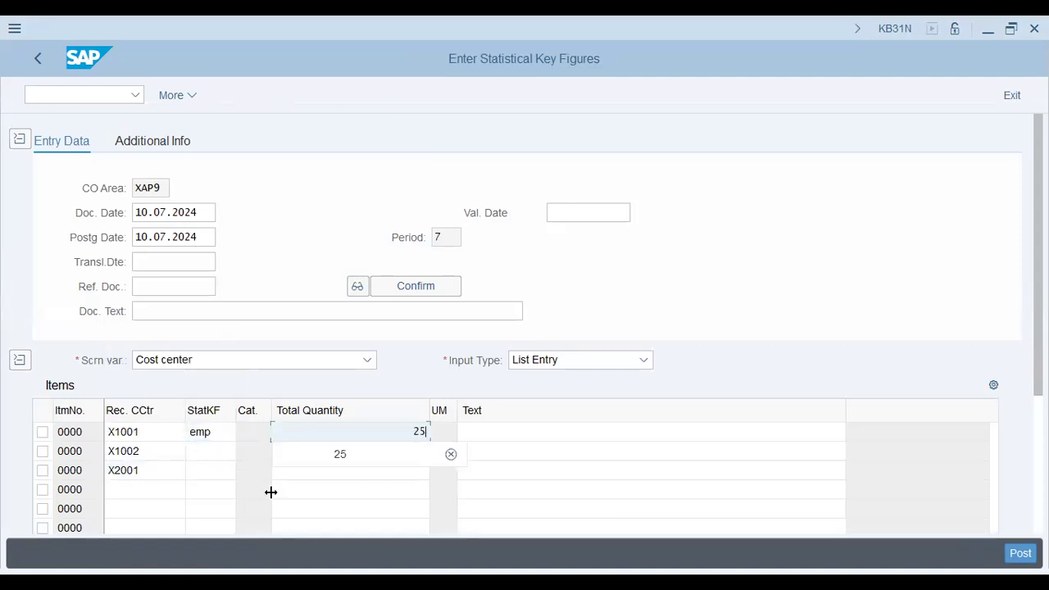
Assign the statistical key figure EMP to the X1002 and X2001 items
key("shift+Tab")
key("Down")
type("emp")
key("Tab")
key("shift+Tab")
key("Down")
type("emp")
key("Tab")
key("Up")
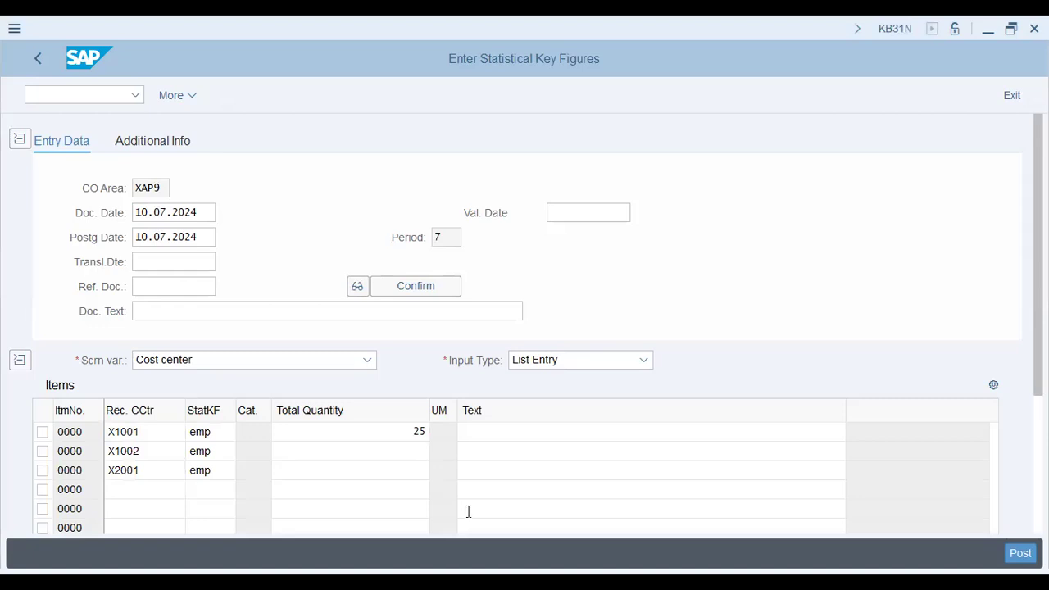
Set the total quantities to 75 for X1001, 25 for X1002 and 200 for X2001, and post the document
key("alt+Tab")
type("75")
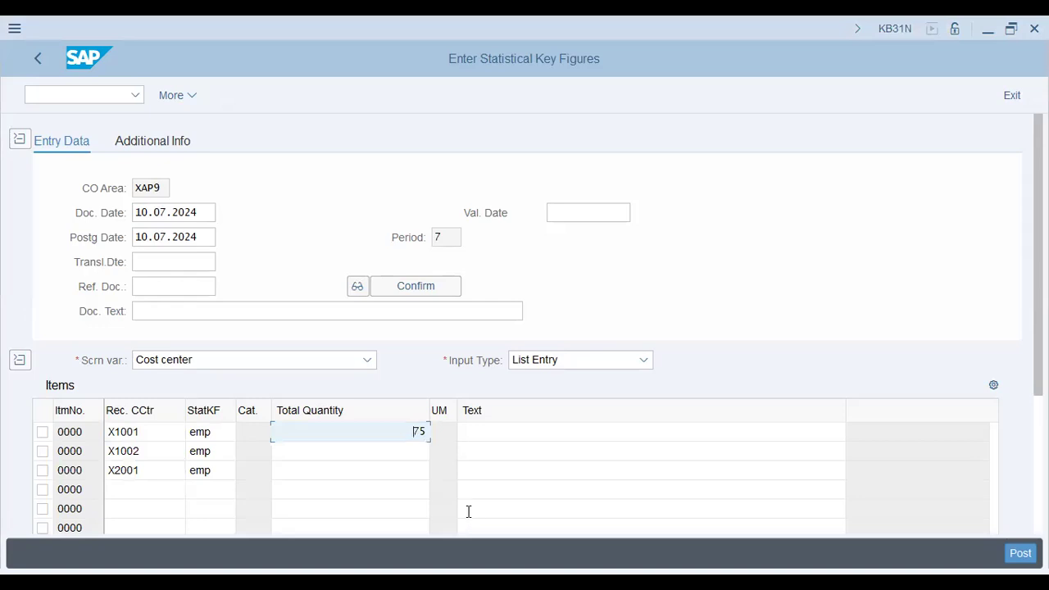
key("Down")
type("25")
key("Down")
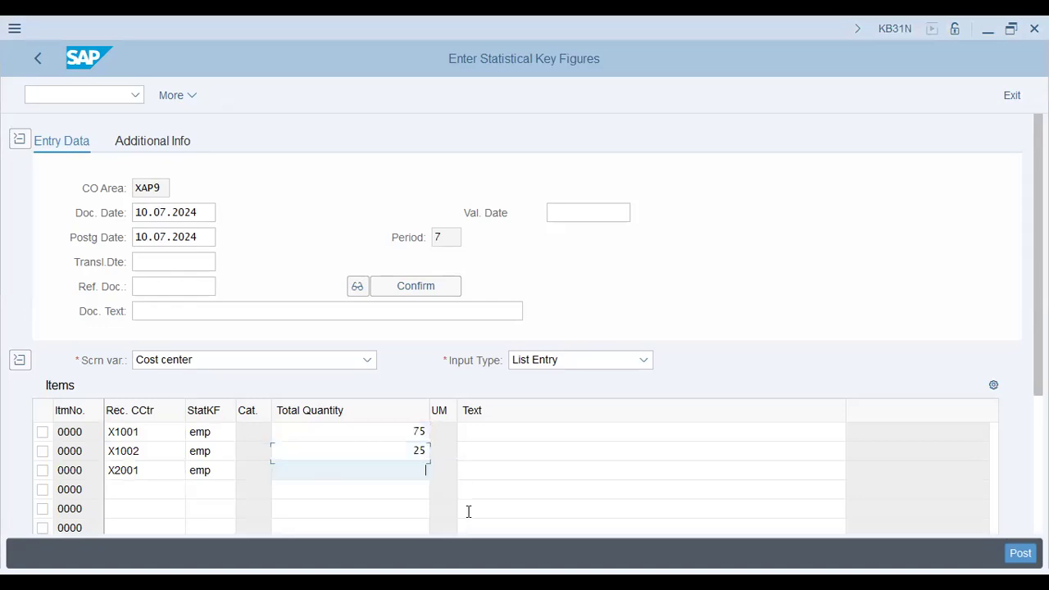
type("200")
key("Tab")
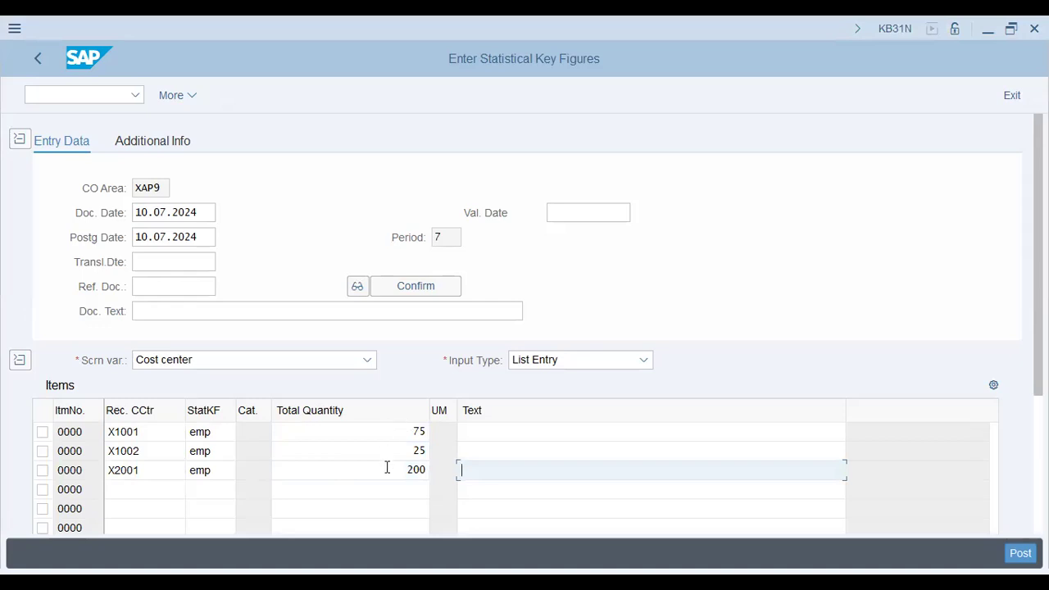
left_click(1016, 554)
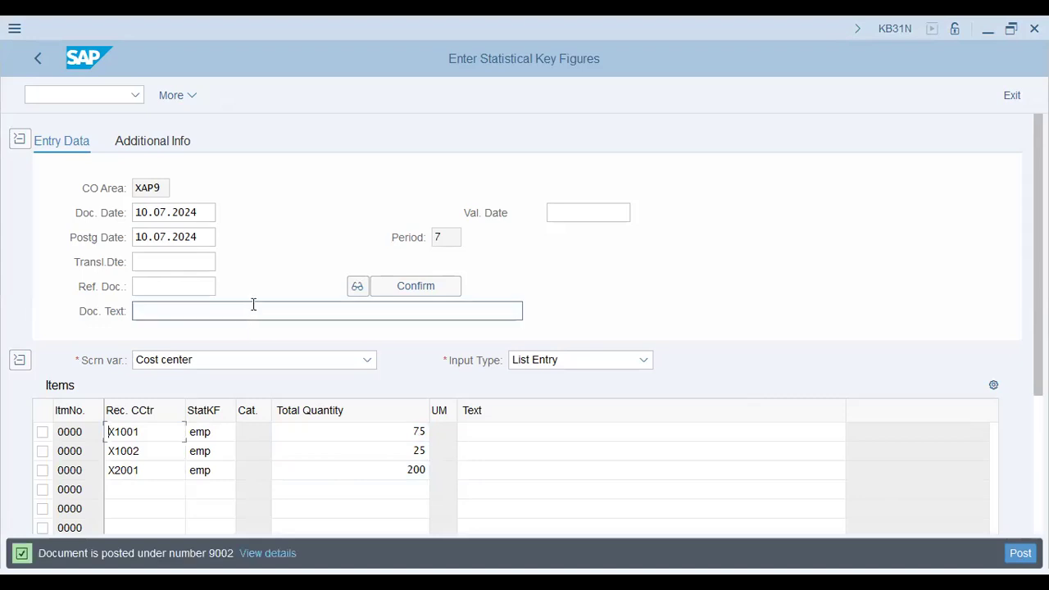
Begin a second key figure document with receiving cost centers X1001, X1002 and X2001 in the first three items
type("X1001")
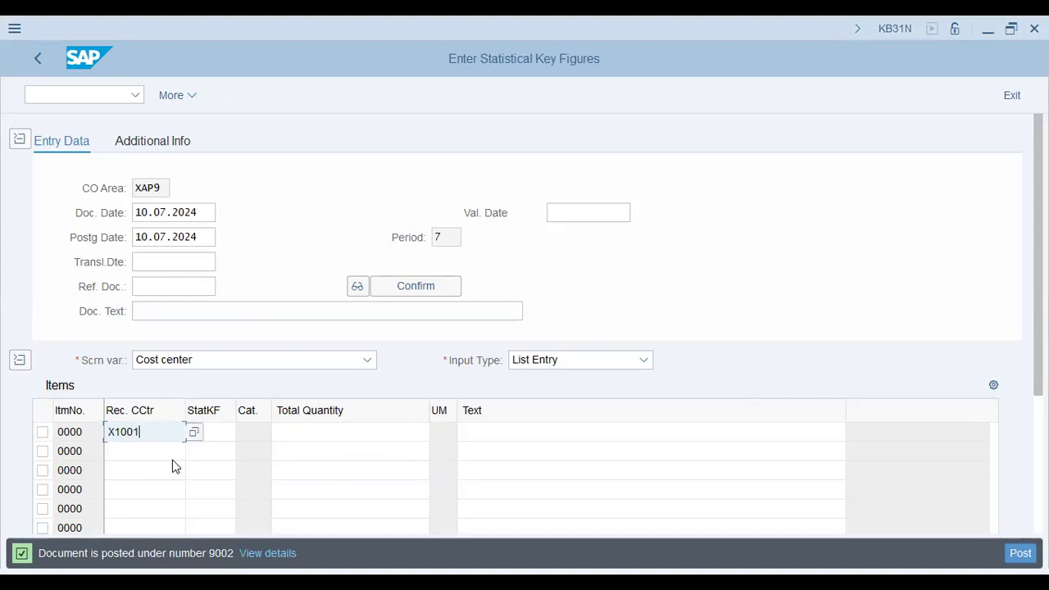
left_click(172, 460)
type("X1002")
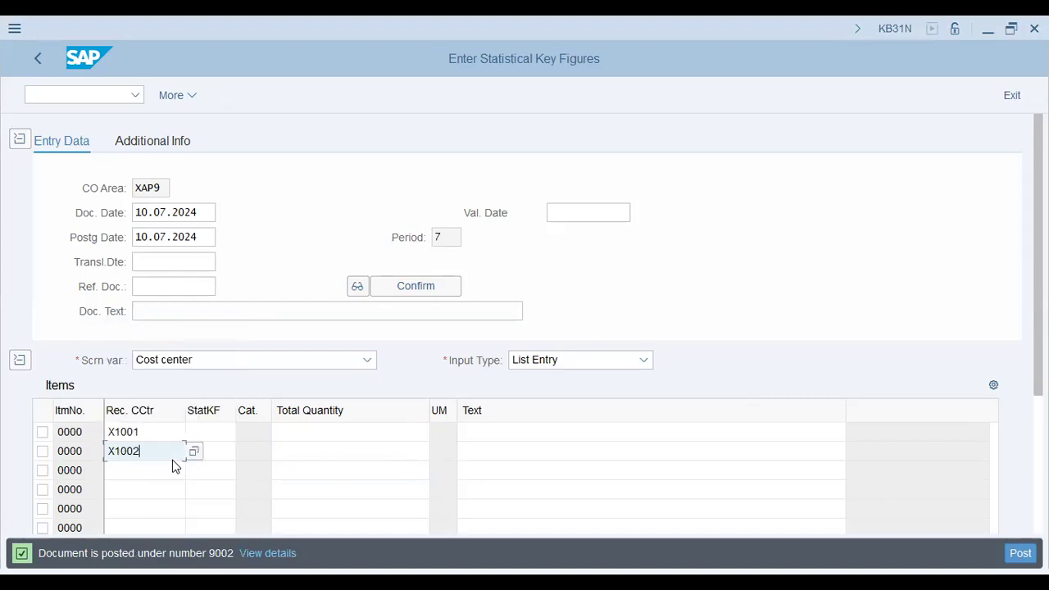
key("Down")
type("X2001")
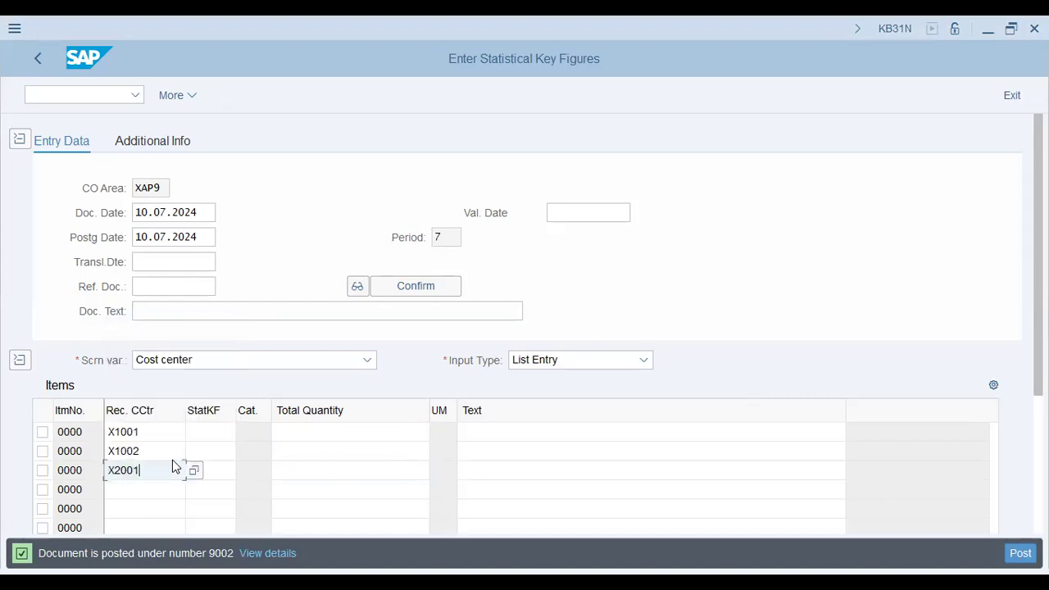
Assign the statistical key figure EMP to all three items of the new document
key("Return")
type("e")
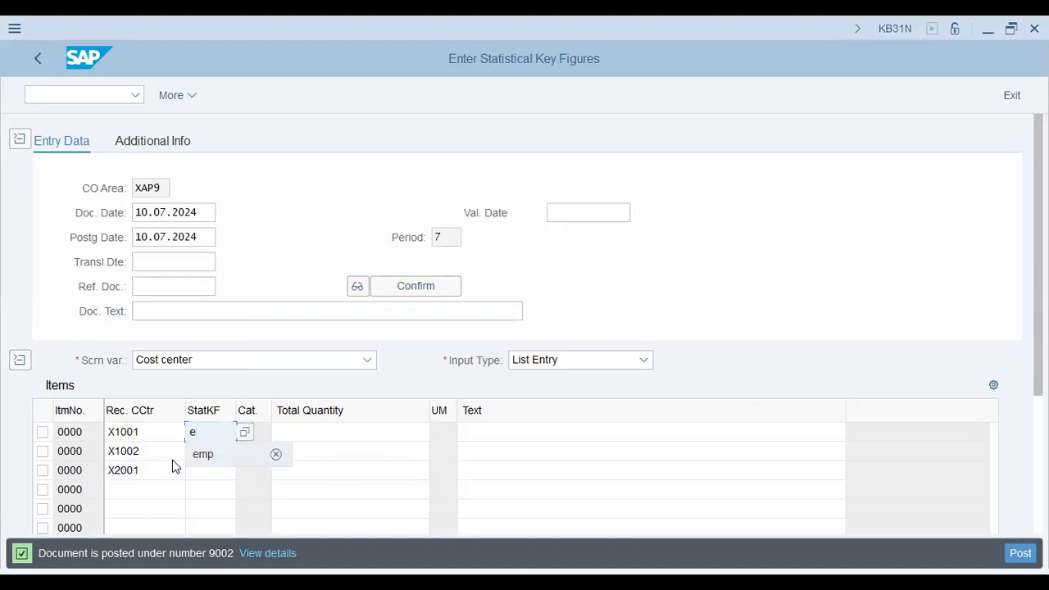
type("mp")
key("Down")
type("emp")
key("Down")
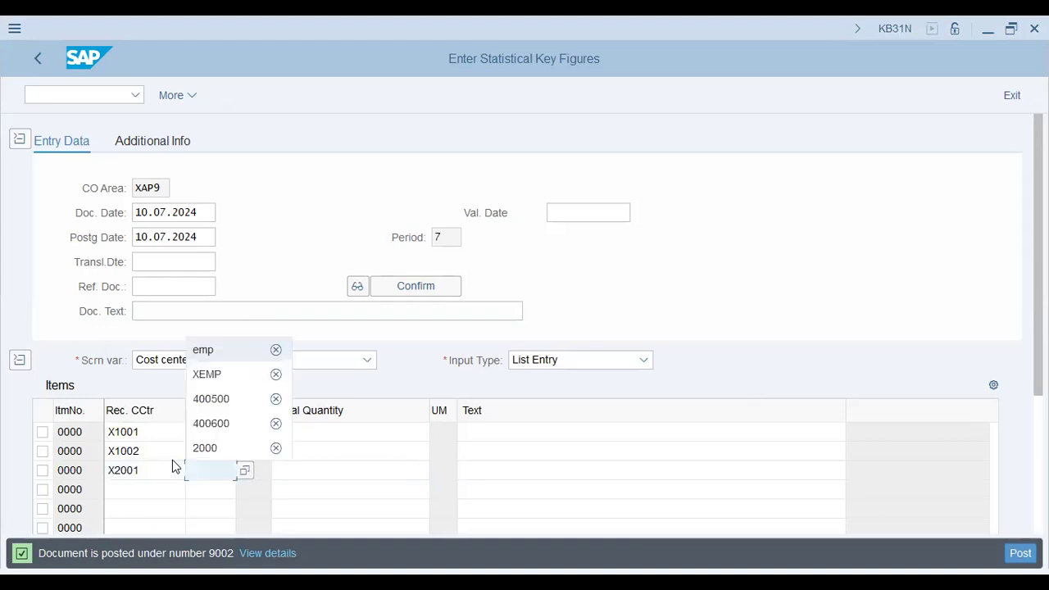
type("emp")
key("Return")
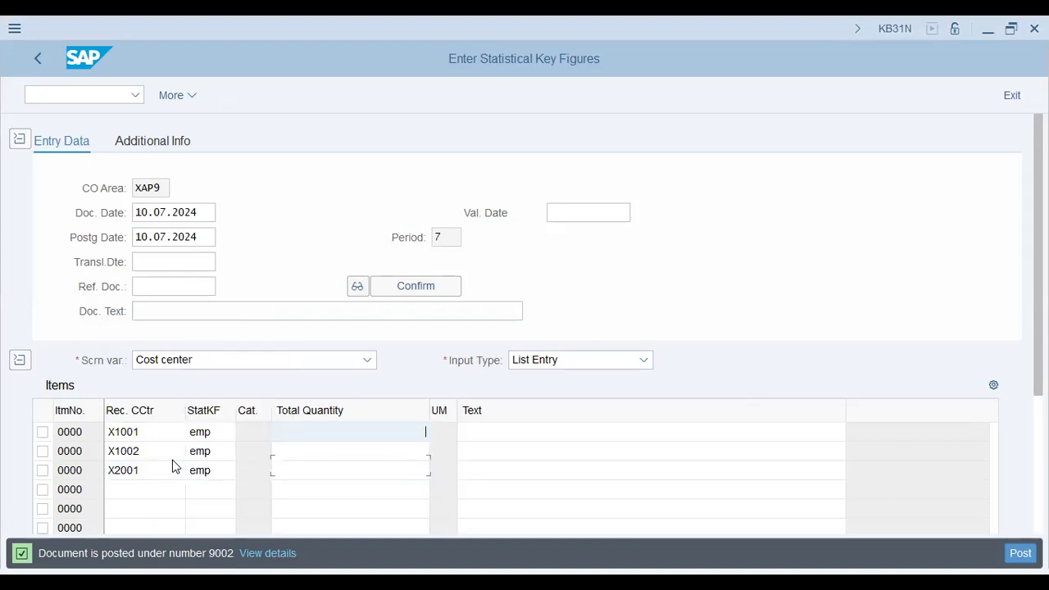
Enter total quantities of 75 for X1001, 25 for X1002 and 2000 for X2001
type("75")
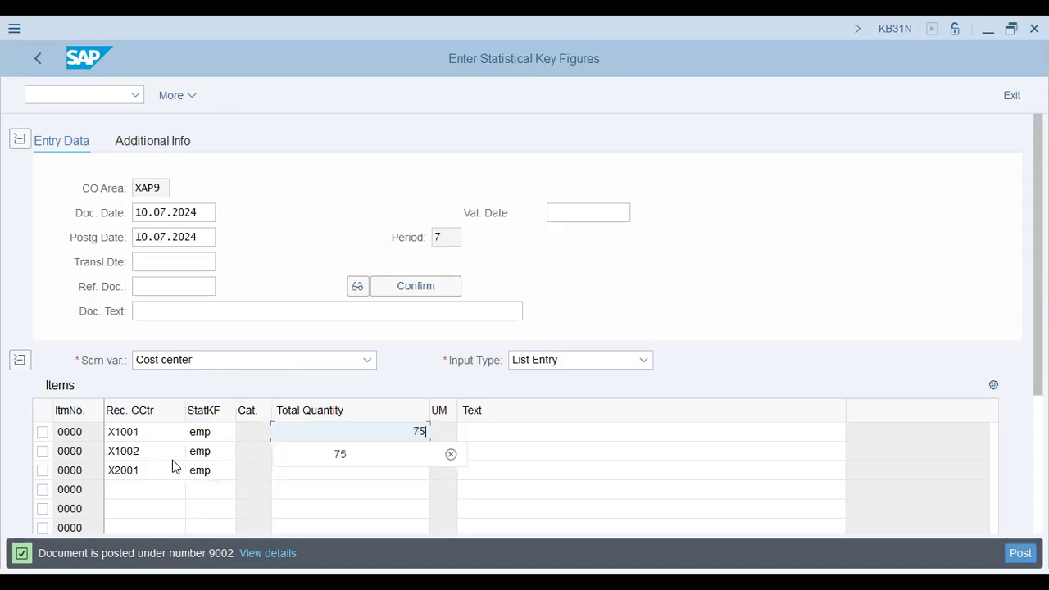
key("Return")
type("25")
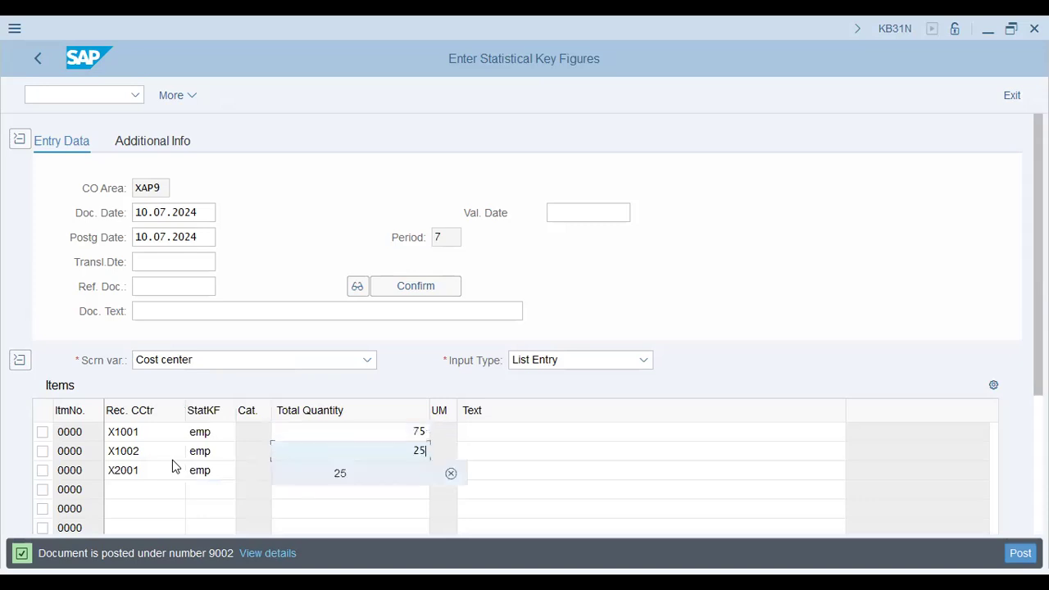
key("Return")
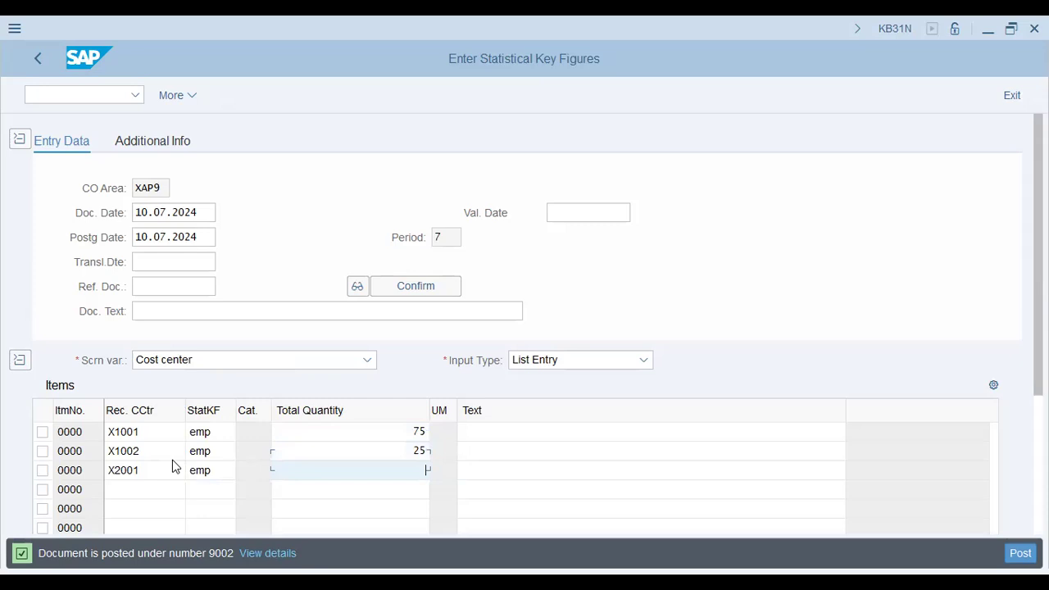
type("2000")
key("Tab")
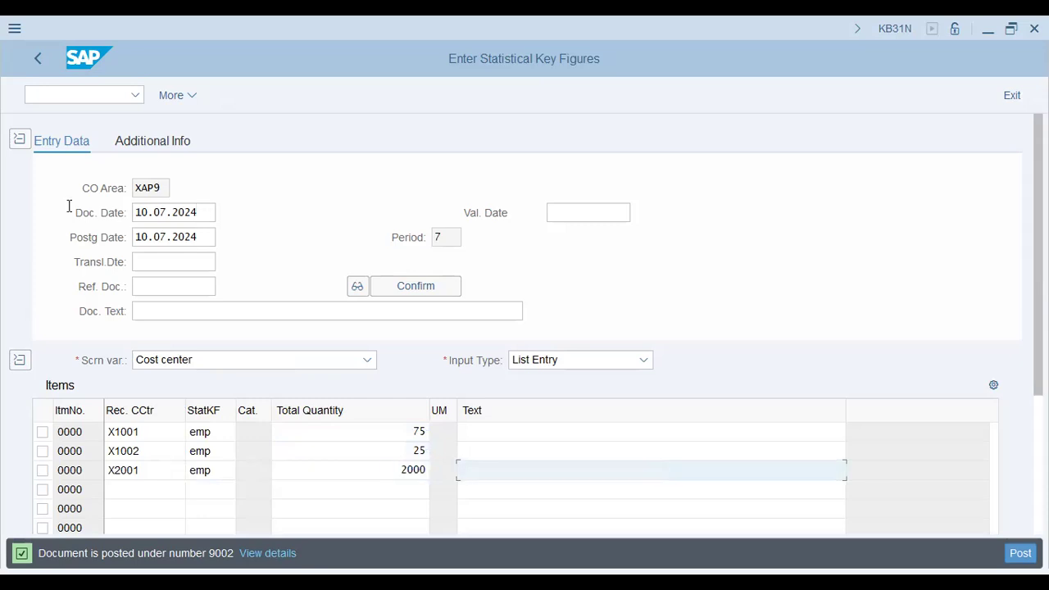
Set the document date to 01.01.2024
left_click(70, 211)
type("01.01.2024")
key("Return")
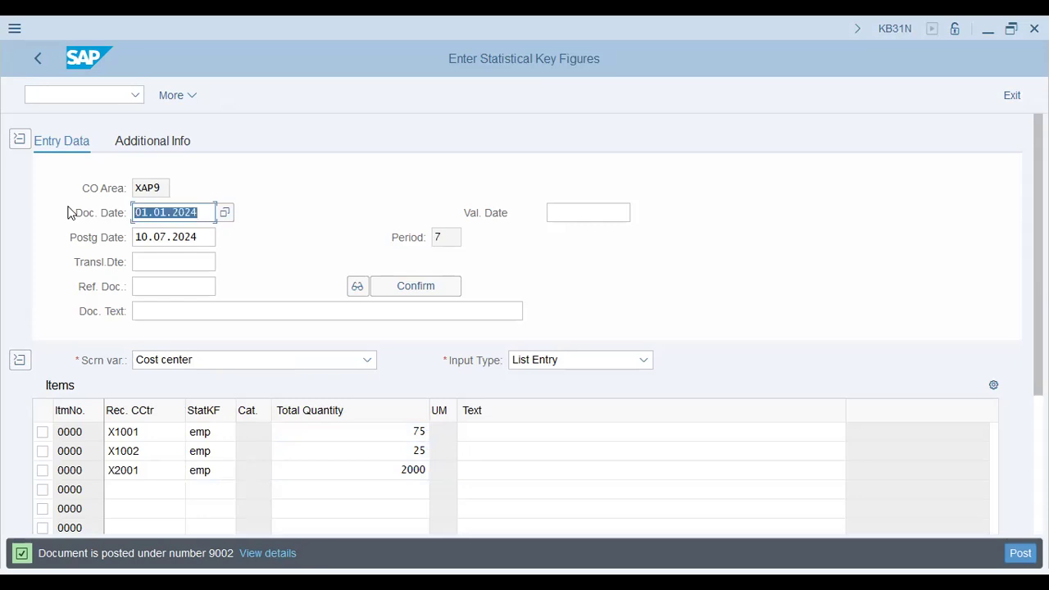
Set the posting date to 01.01.2024
key("Tab")
key("shift+Left")
key("shift+Left")
key("shift+Left")
key("shift+Left")
key("shift+Left")
key("shift+Left")
key("shift+Left")
key("shift+Left")
key("shift+Left")
key("shift+Left")
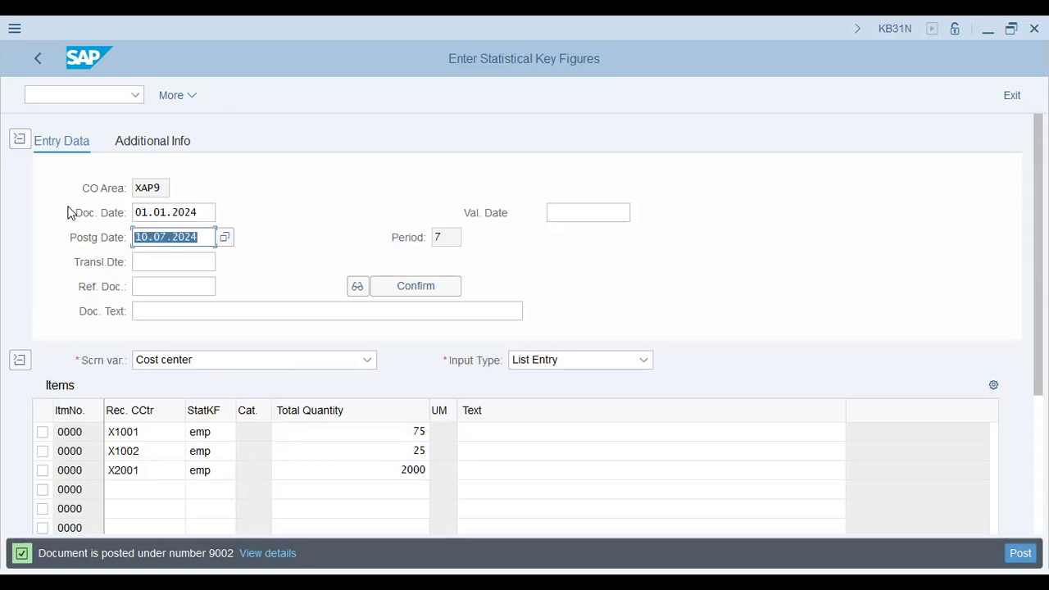
type("01.01.2")
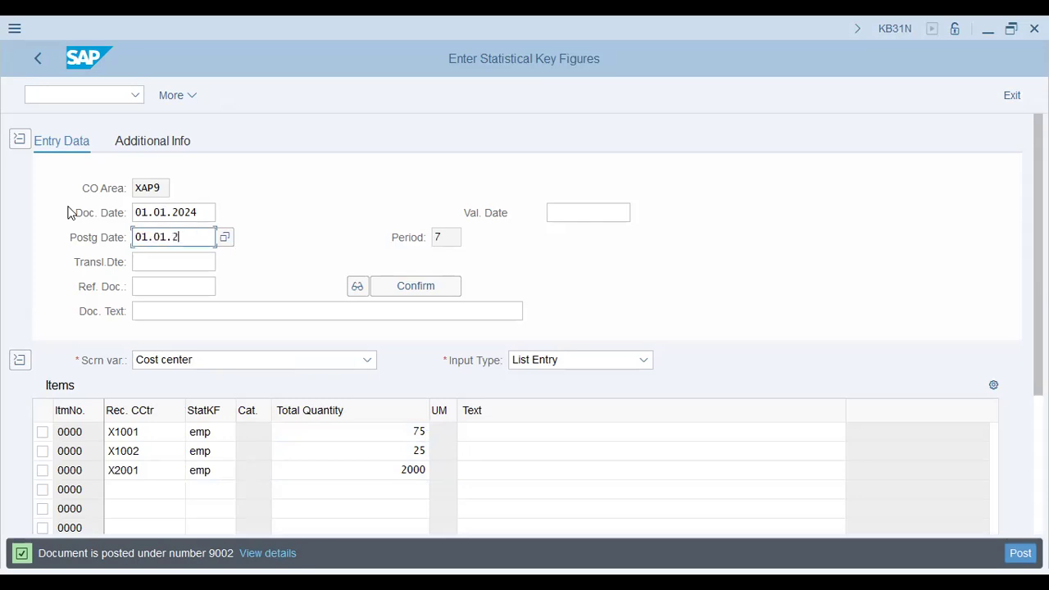
type("024")
Enter the document text "Emp <---- CC SKF Quantity - 01.01.2024" and post the document
key("Tab")
key("Tab")
key("Tab")
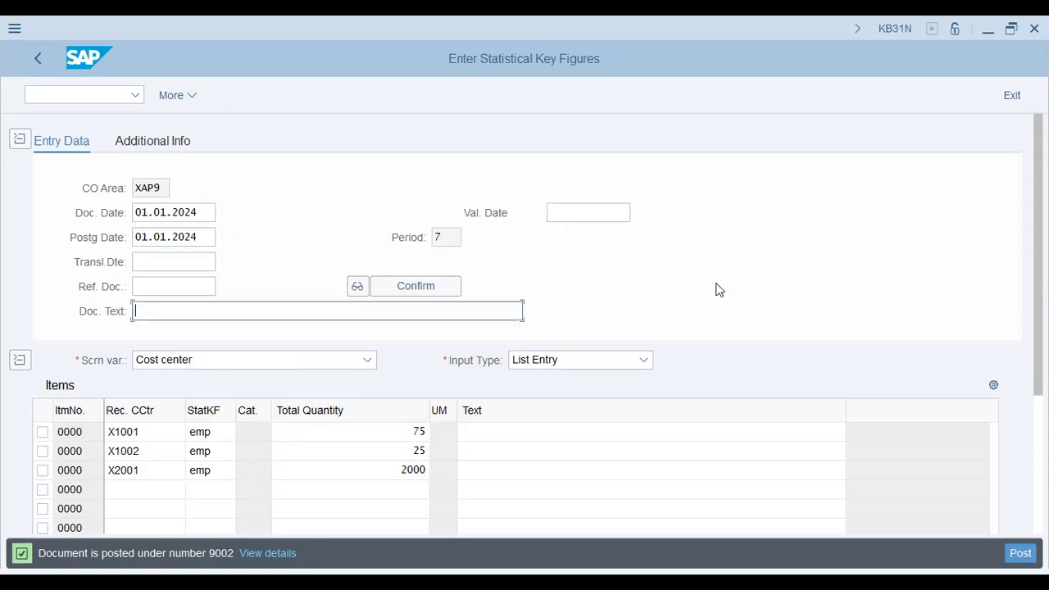
type("Emp <---- CC SKF Quantity - 01.")
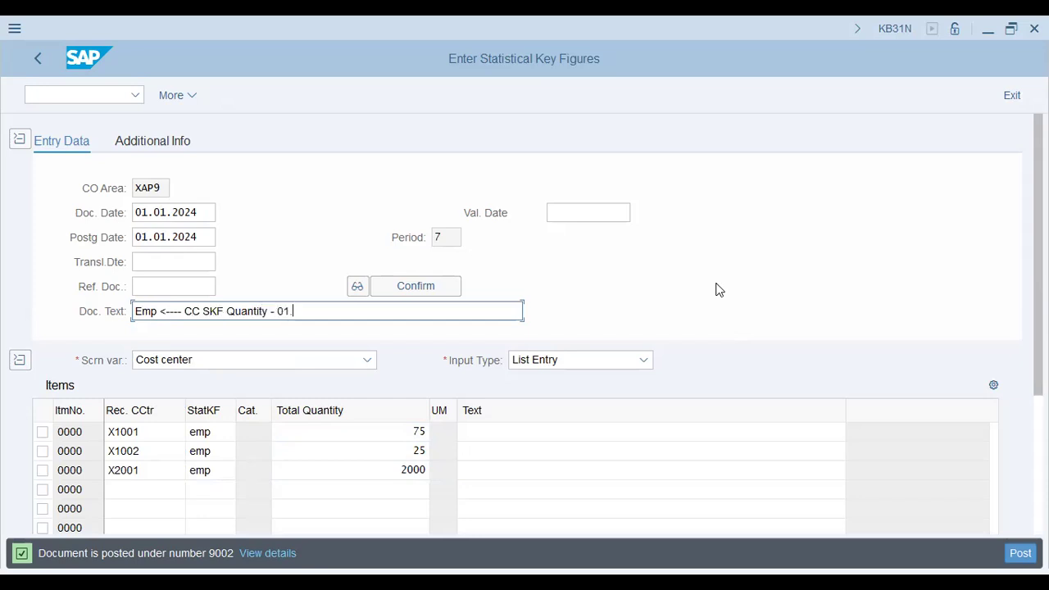
type("01.2024")
key("Return")
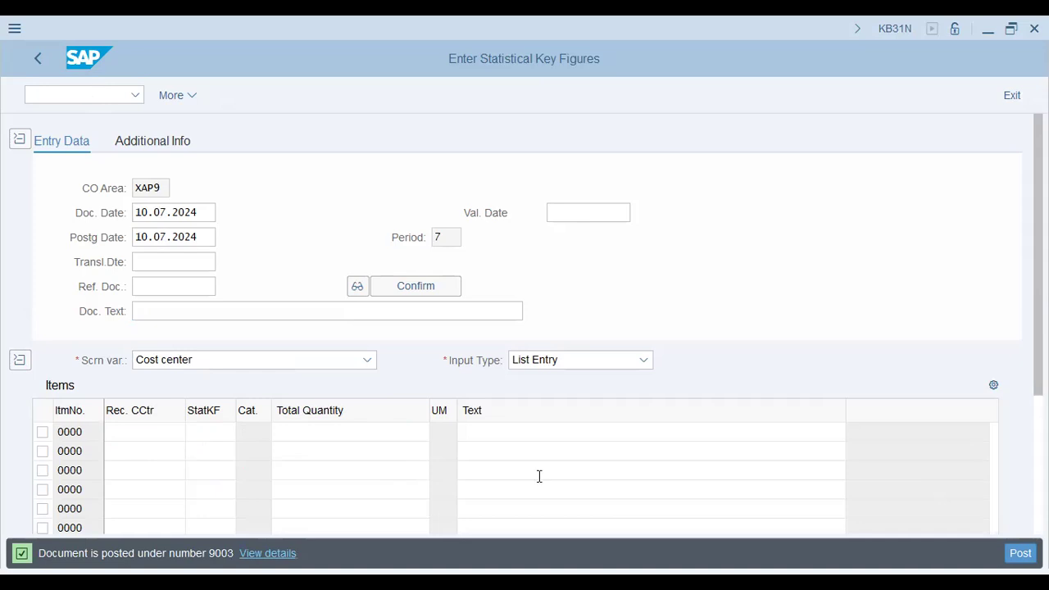
left_click(180, 437)
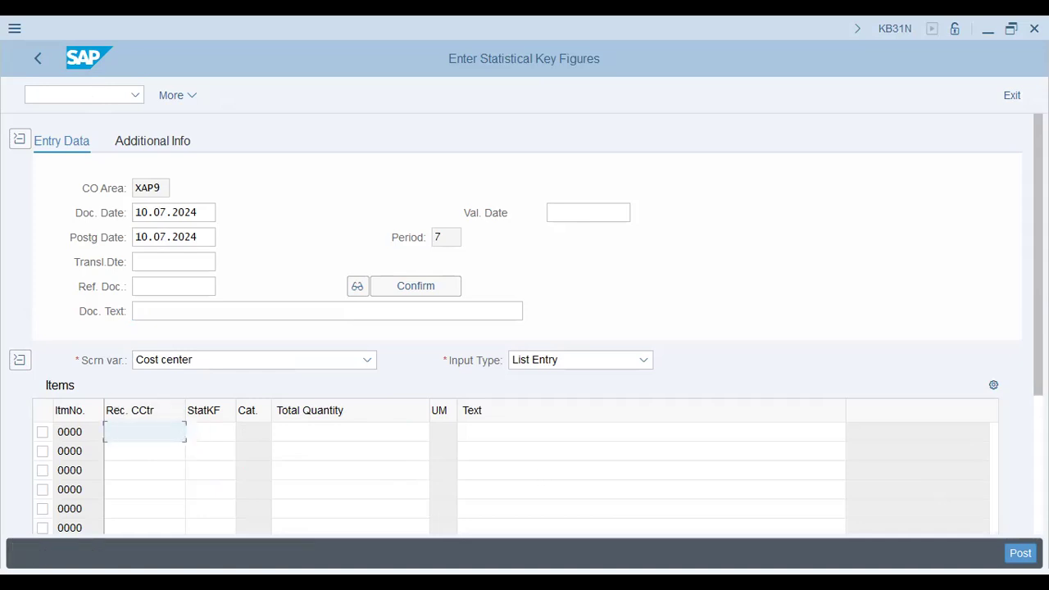
key("alt+Tab")
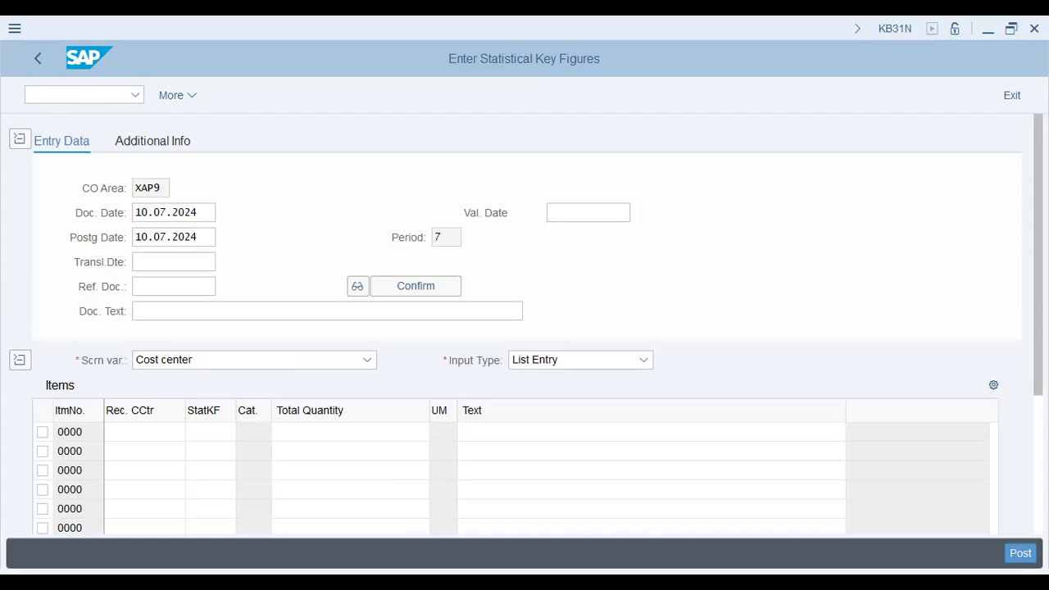
Open central G/L account editing with transaction FS00
left_click(78, 95)
type("f")
type("n fs00")
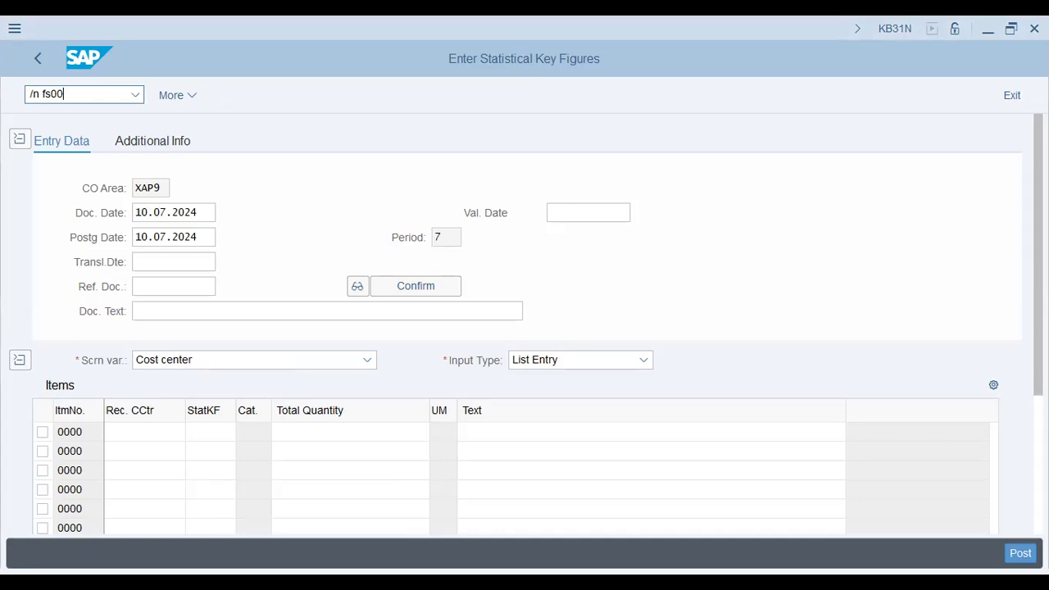
key("Return")
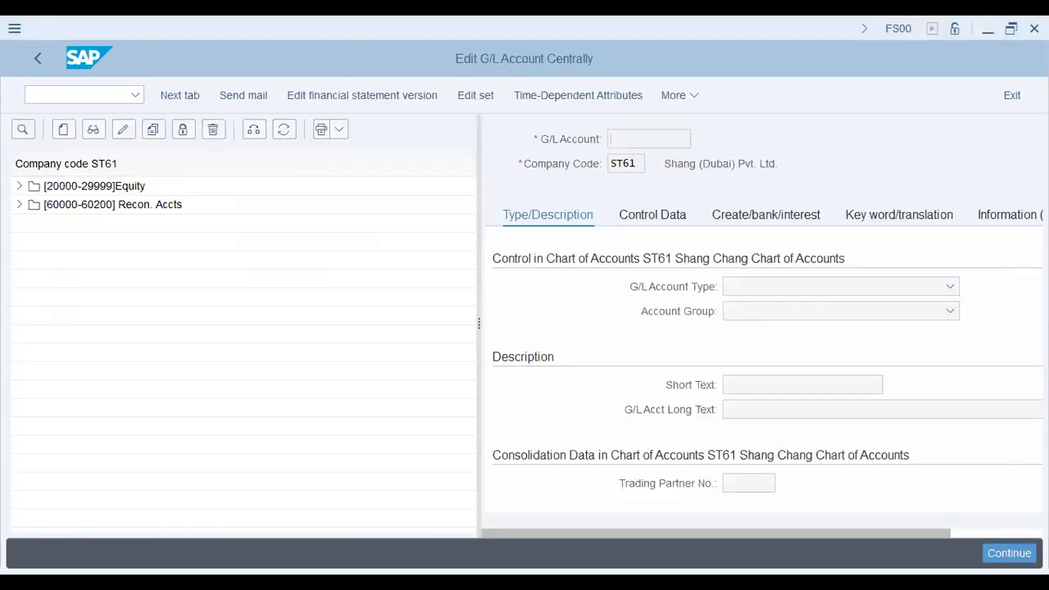
Switch the account list to company code XAP9 and open the Cafetaria Charges account in the secondary cost group
left_click(254, 129)
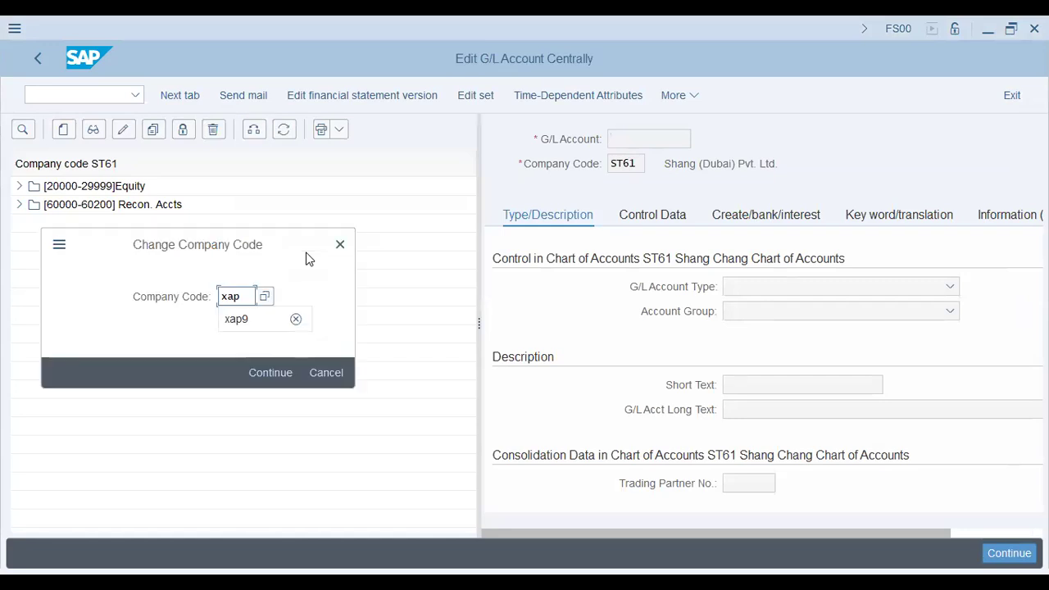
type("9")
key("Return")
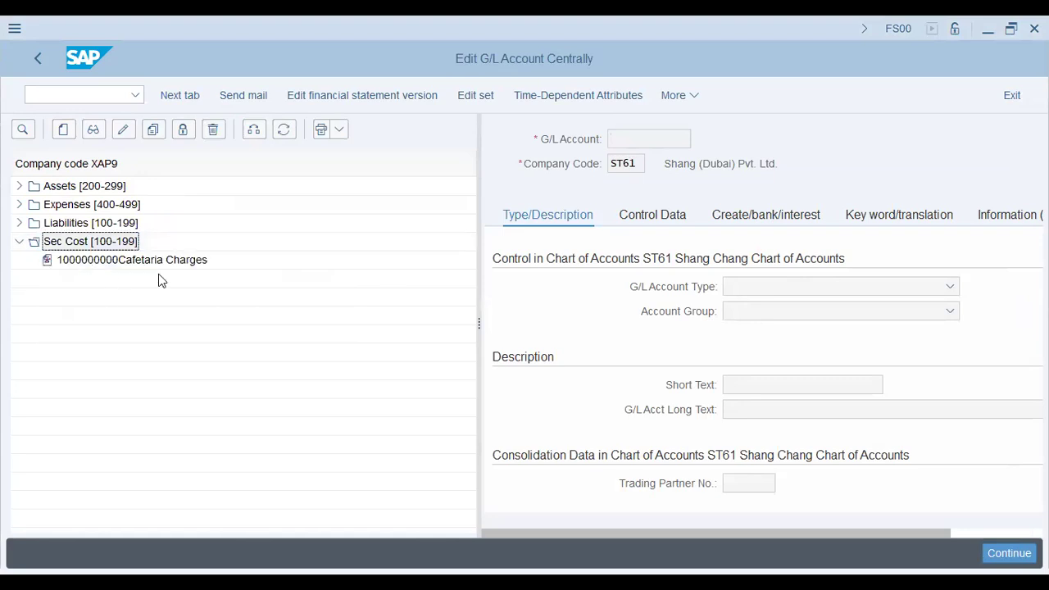
double_click(109, 260)
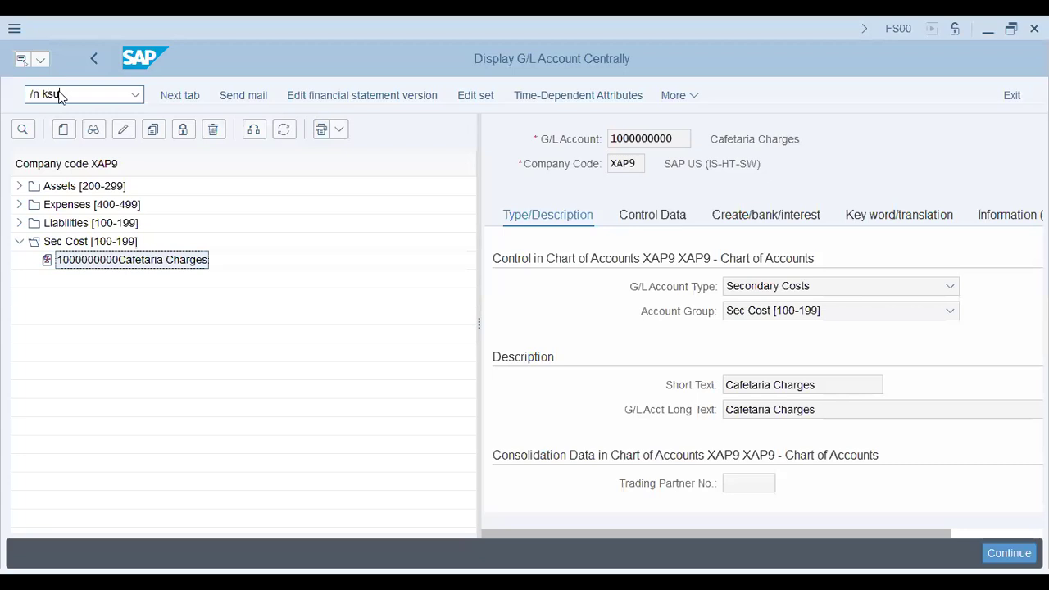
Open transaction KSU1 and start creating actual assessment cycle XAP1 with start date 01.01.2024
type("1")
key("Return")
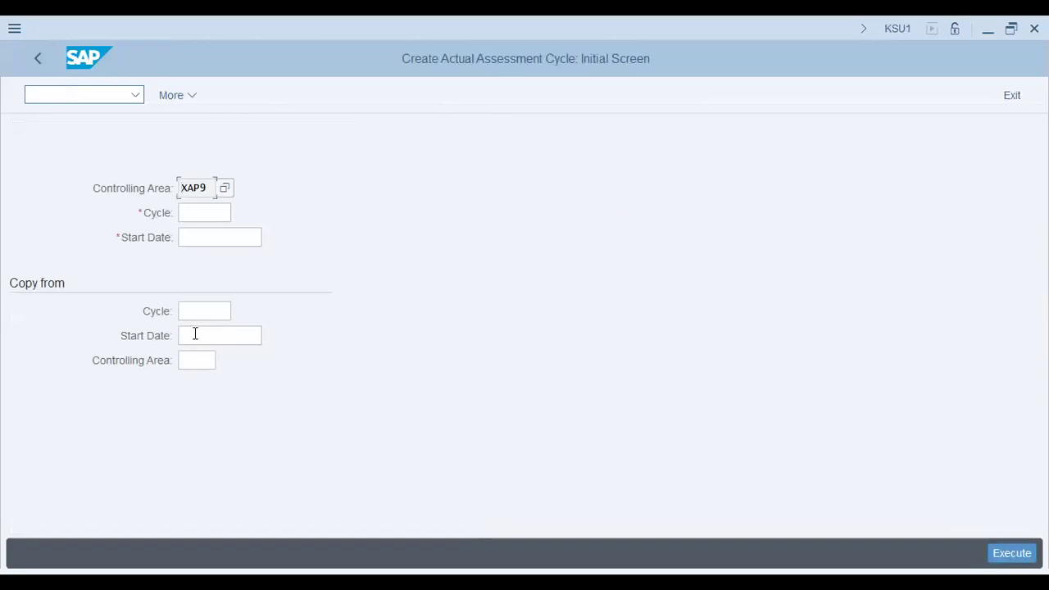
key("Tab")
type("xap")
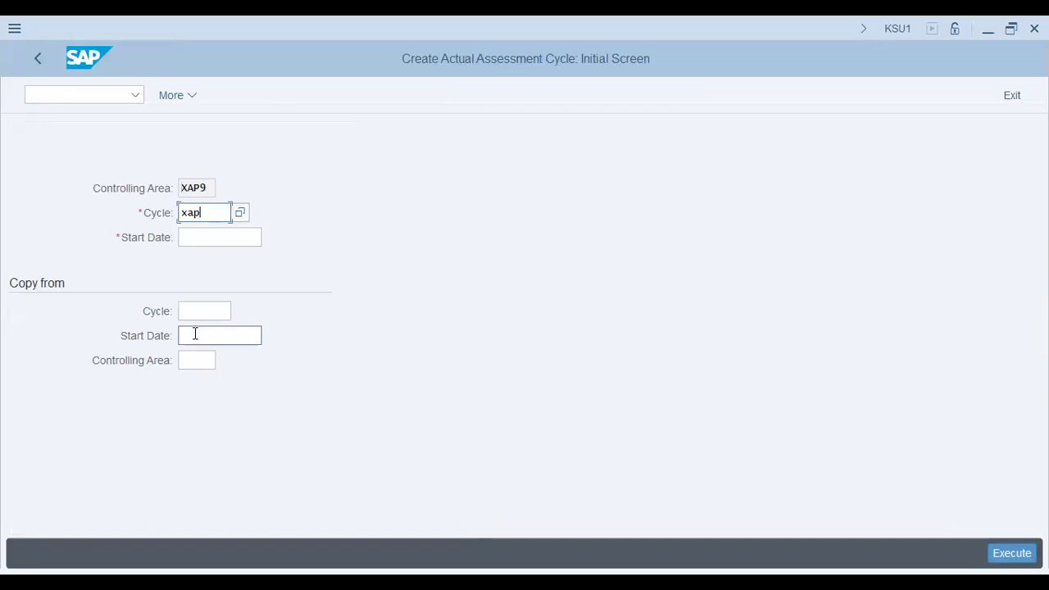
type("1")
key("Tab")
type("01.01.2024")
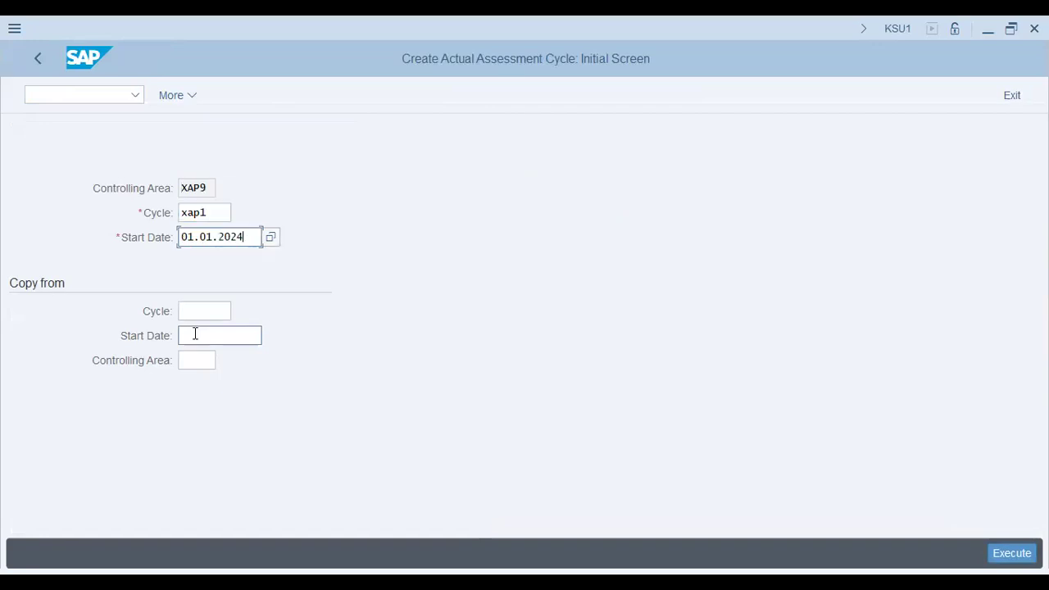
left_click(194, 336)
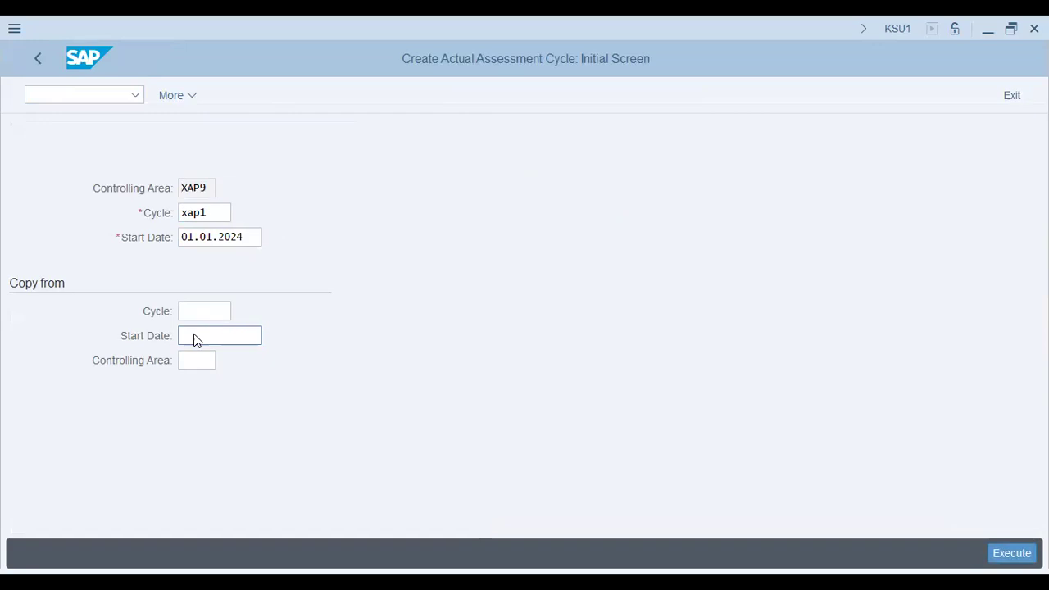
key("Return")
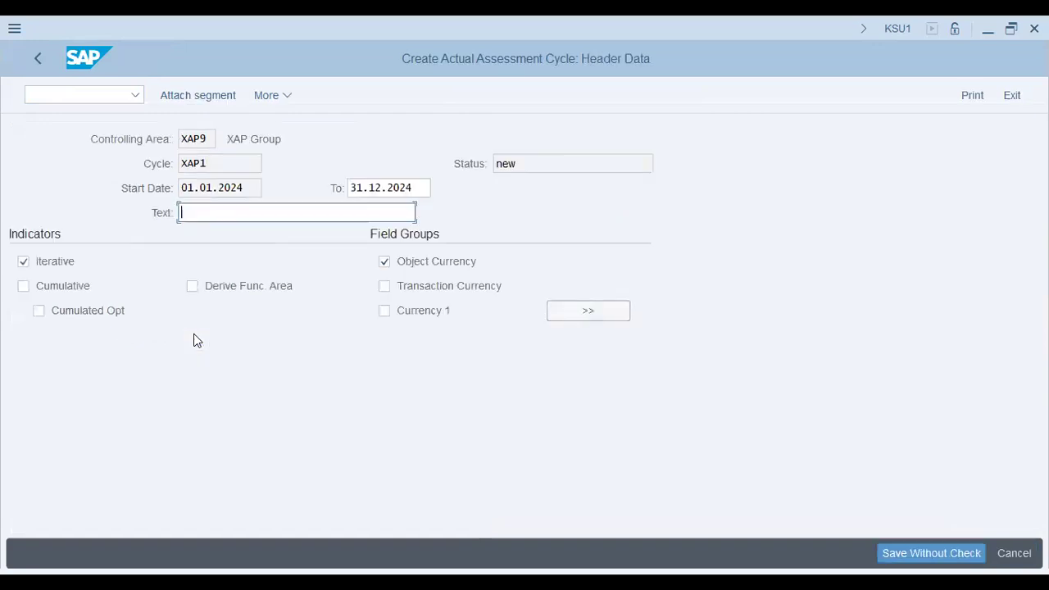
Enter "Assessment of Cafetaria Charge" as the cycle's text
type("Assessment of Cafetaria Charge")
key("Tab")
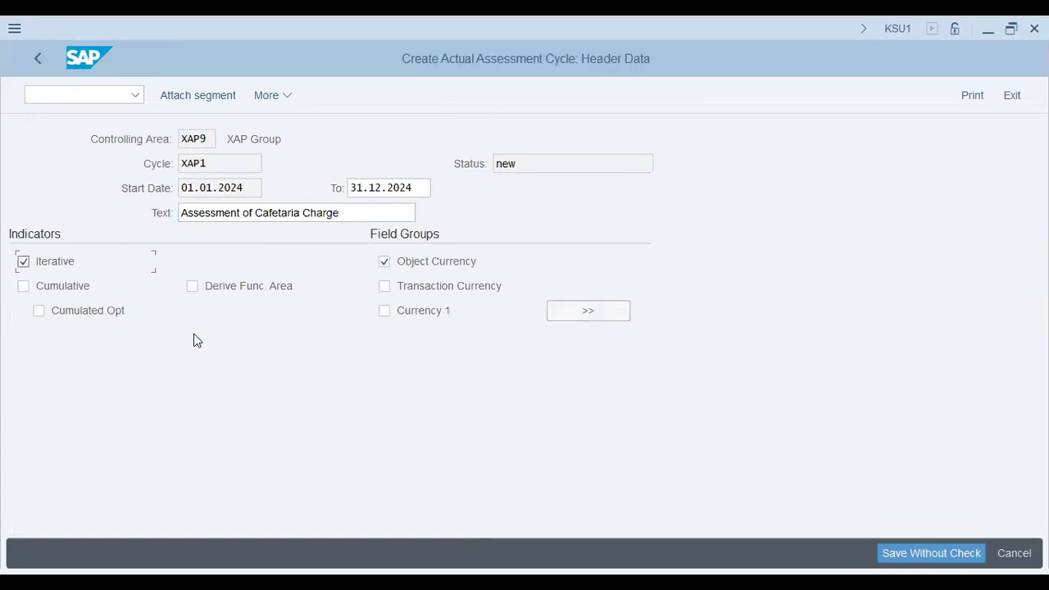
key("alt+Tab")
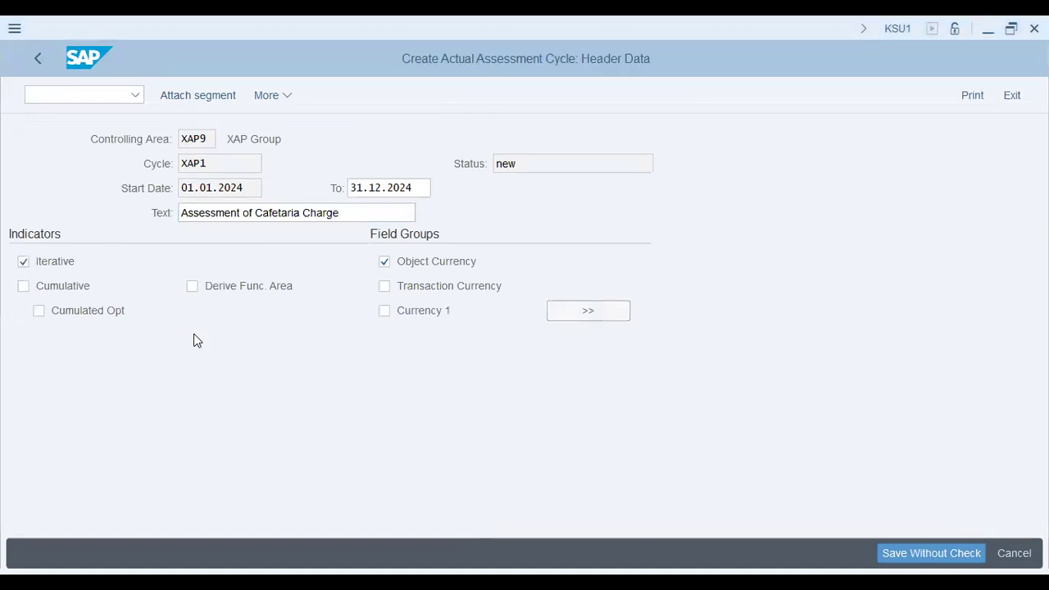
Attach a segment named SAL to the cycle with the description "Salary Assessment"
left_click(200, 98)
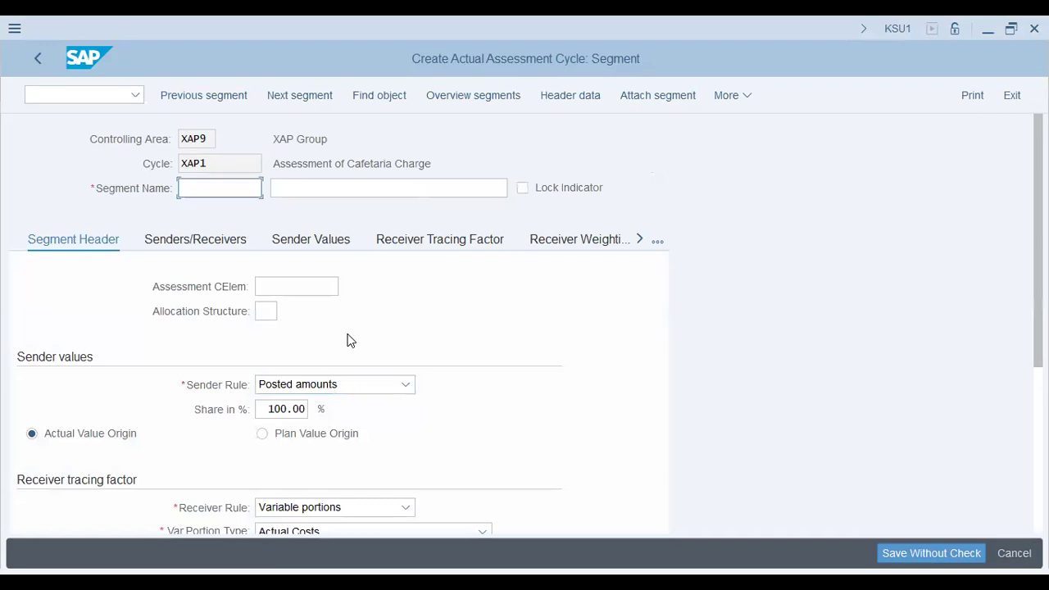
type("SAL")
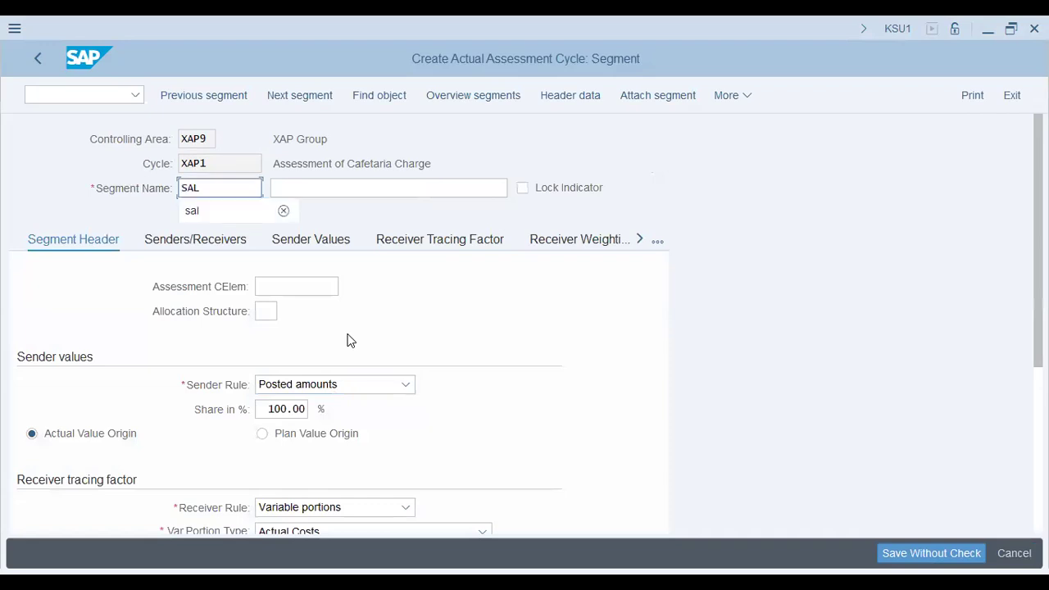
key("Tab")
type("Salary Assessm")
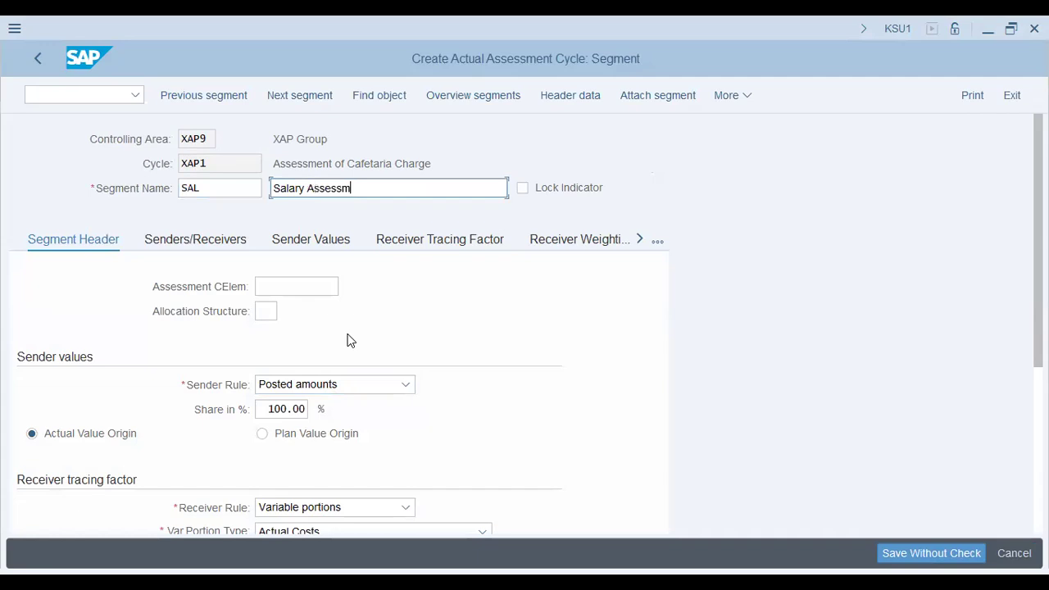
type("ent")
key("Tab")
key("Tab")
key("ctrl+v")
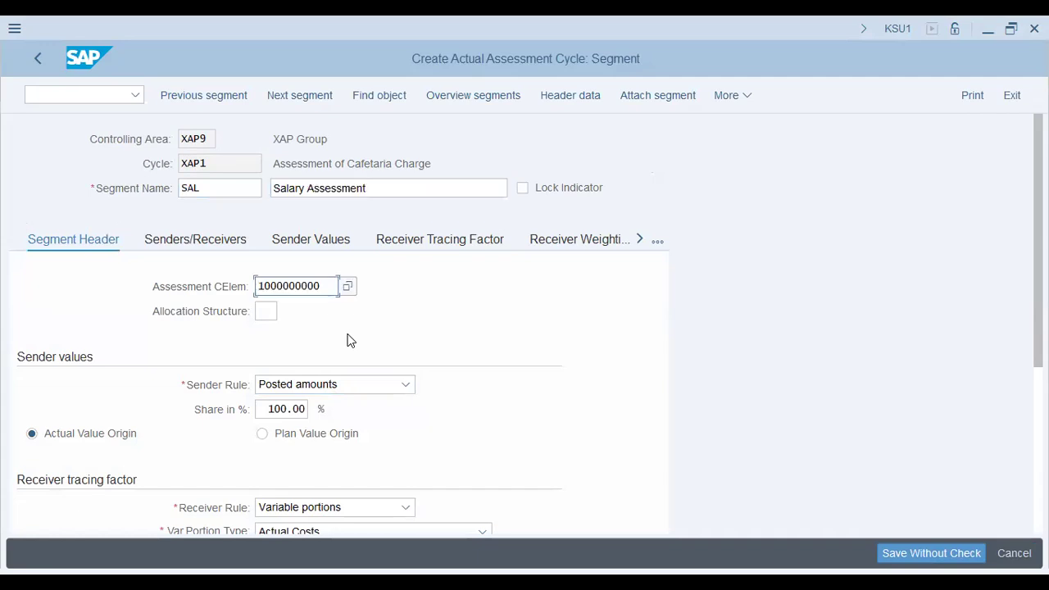
key("ctrl+a")
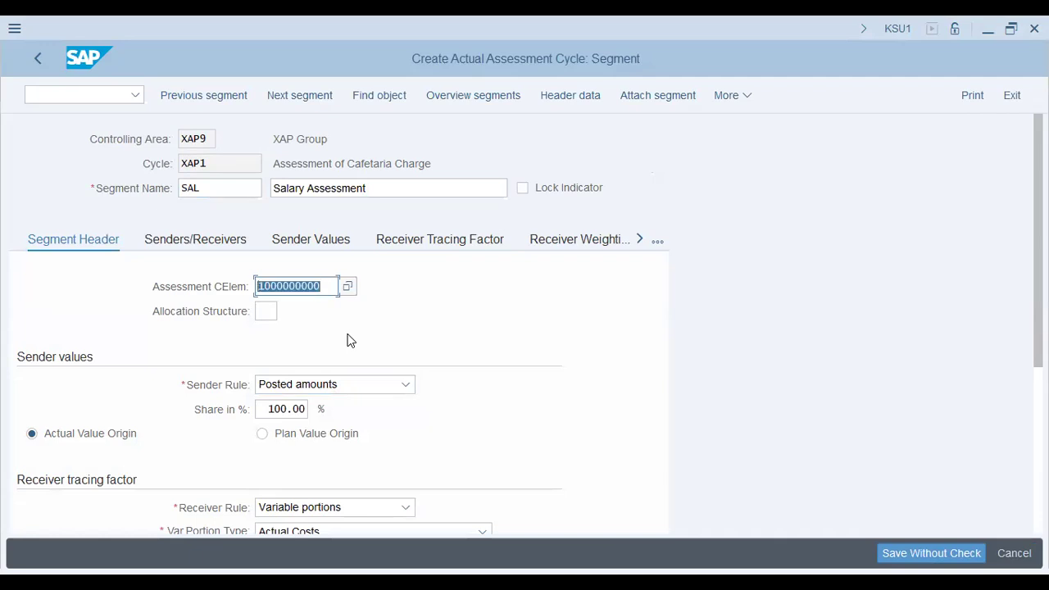
key("Tab")
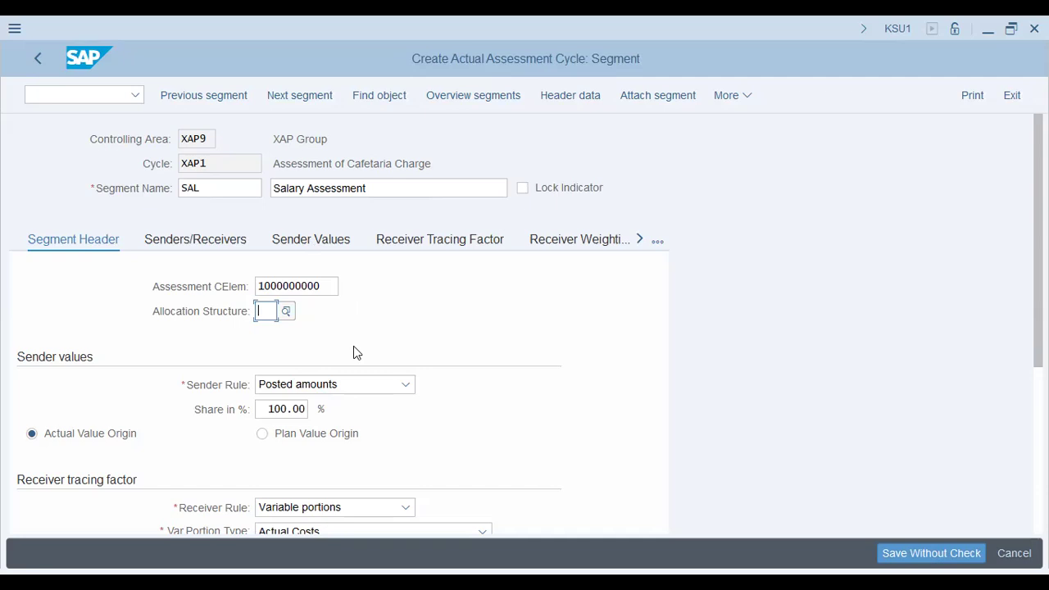
key("alt+Tab")
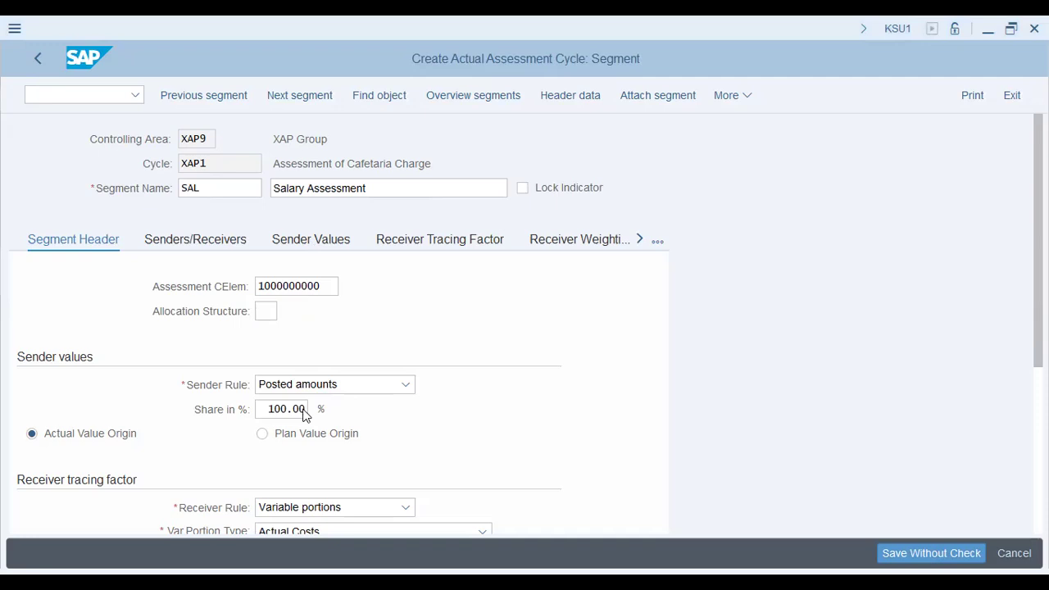
Set the receiver tracing factor's variable portion type to Actual Statistical Key Figures, keeping negative tracing factors at No scaling
scroll(304, 409, "down", 1)
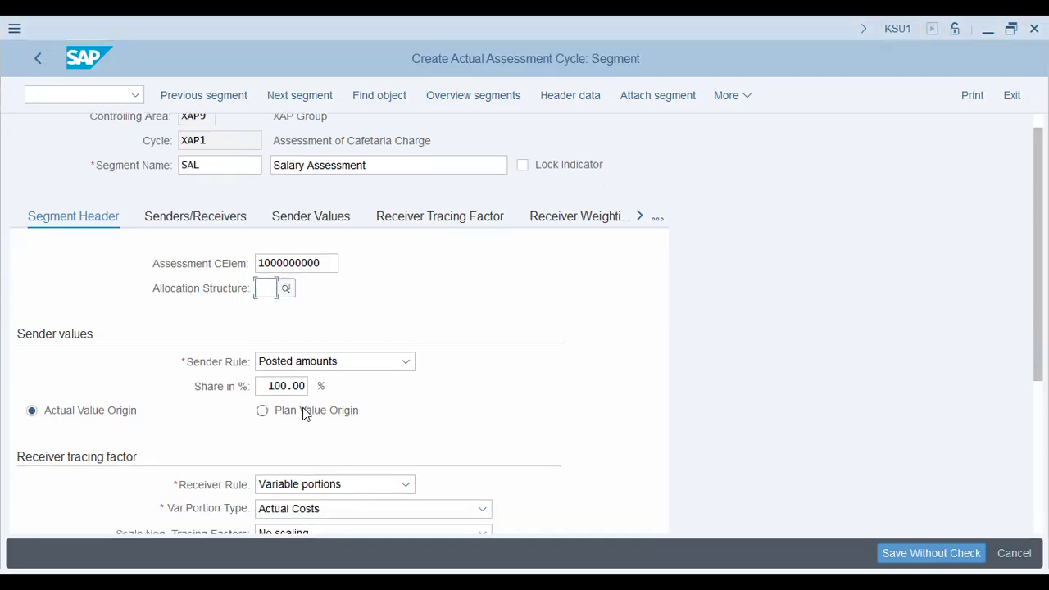
scroll(304, 414, "down", 1)
scroll(304, 413, "down", 1)
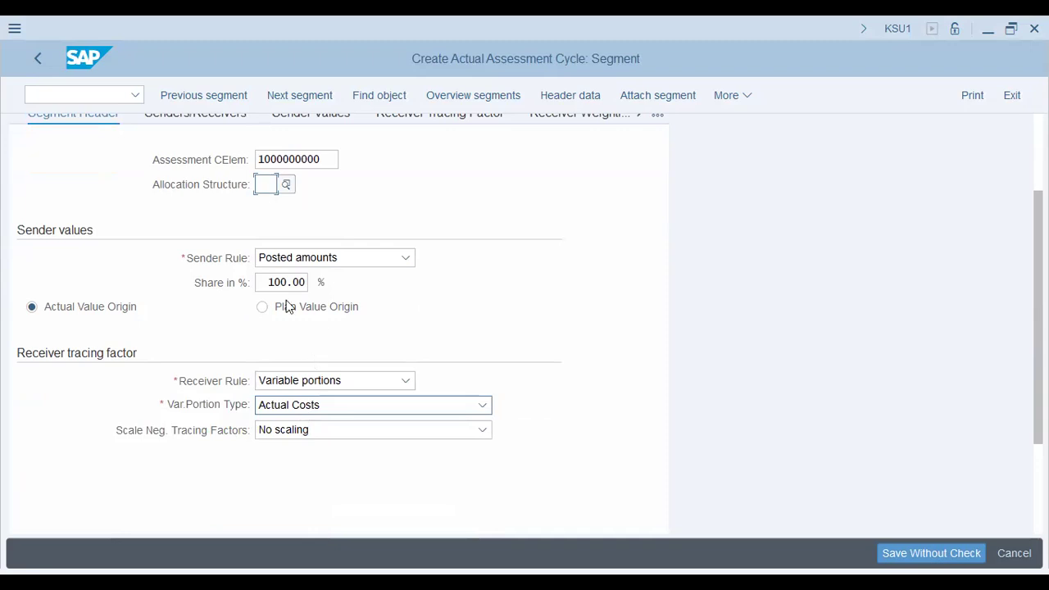
left_click(268, 282)
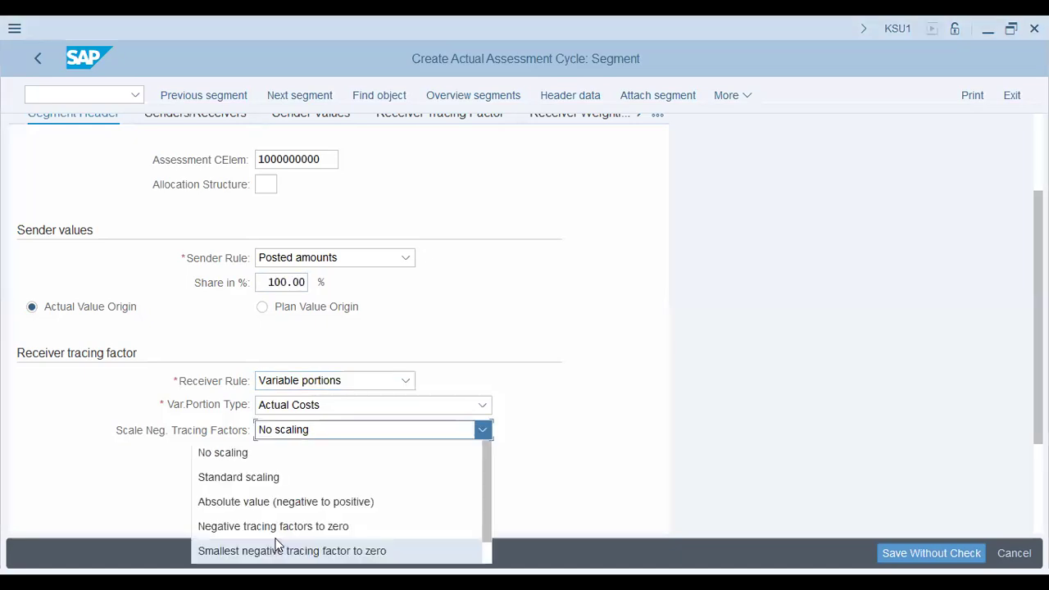
scroll(182, 506, "down", 1)
left_click(149, 490)
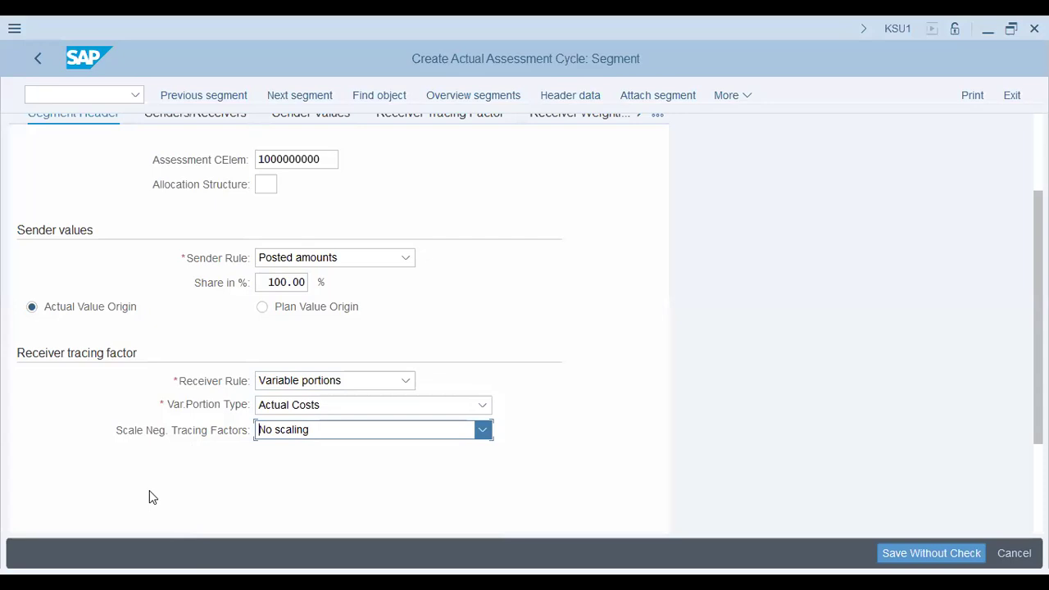
left_click(368, 401)
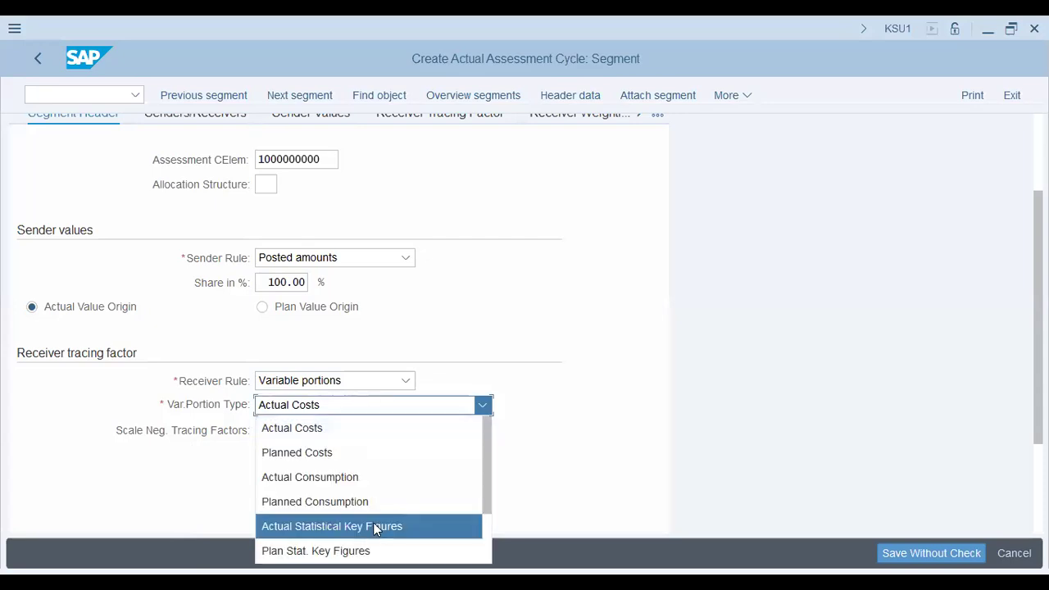
left_click(373, 526)
key("Return")
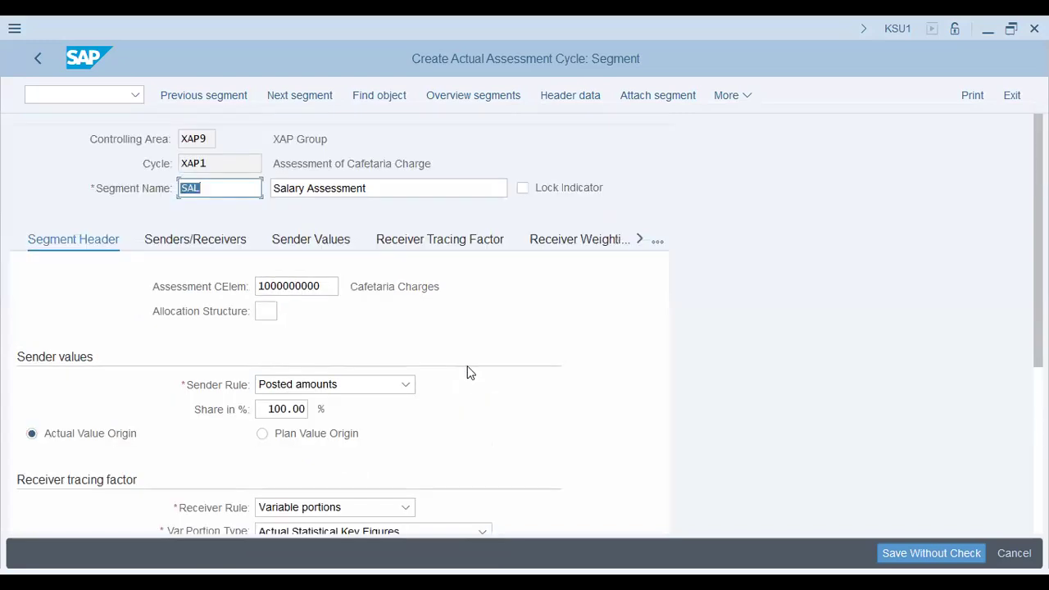
scroll(469, 372, "down", 3)
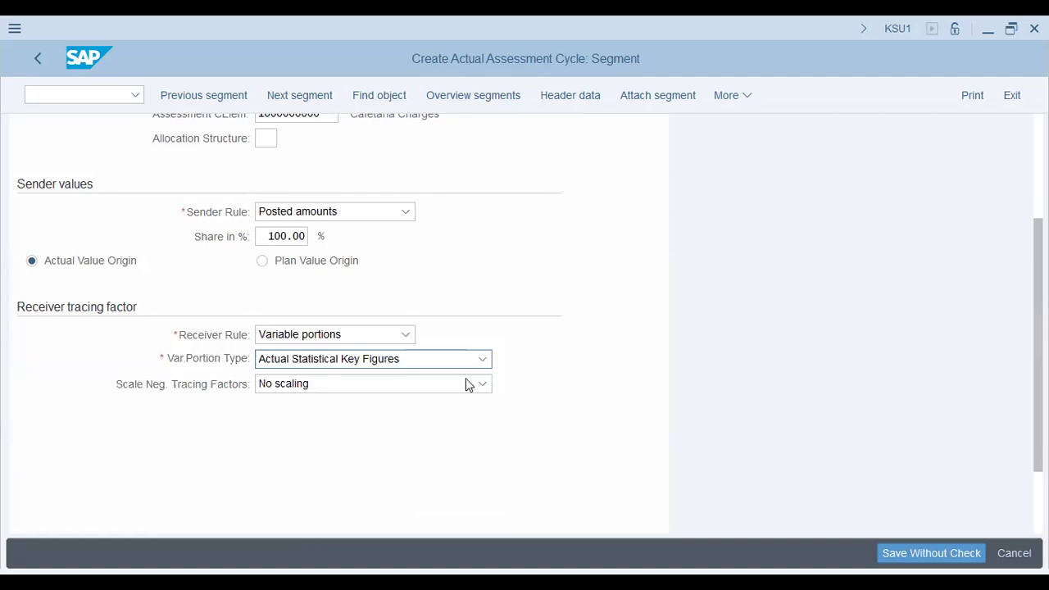
Define the SAL segment's sender as cost center X1004 with cost element 400500
scroll(238, 200, "up", 3)
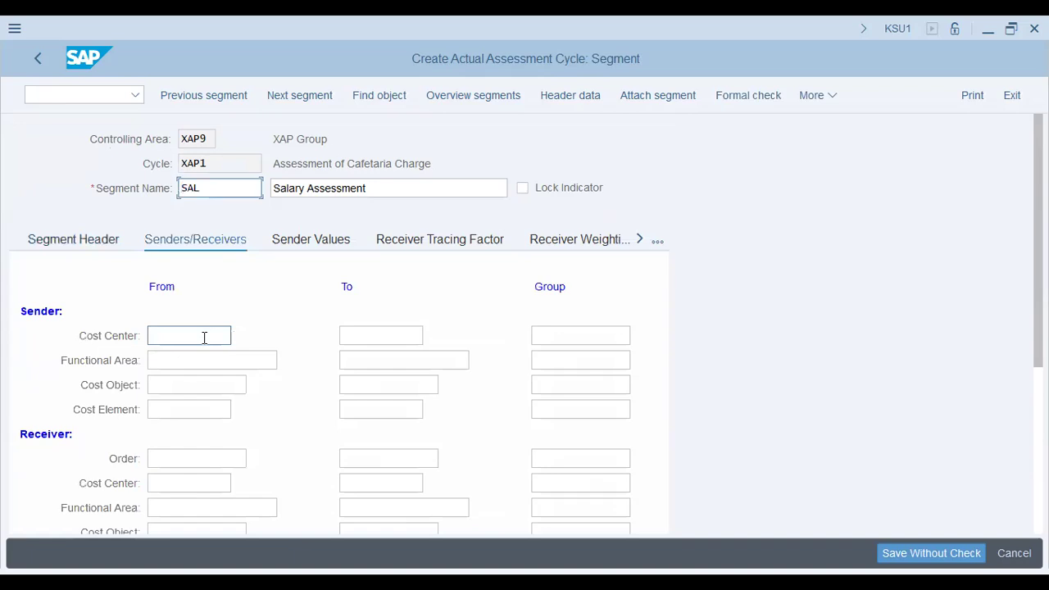
left_click(204, 336)
type("x1004")
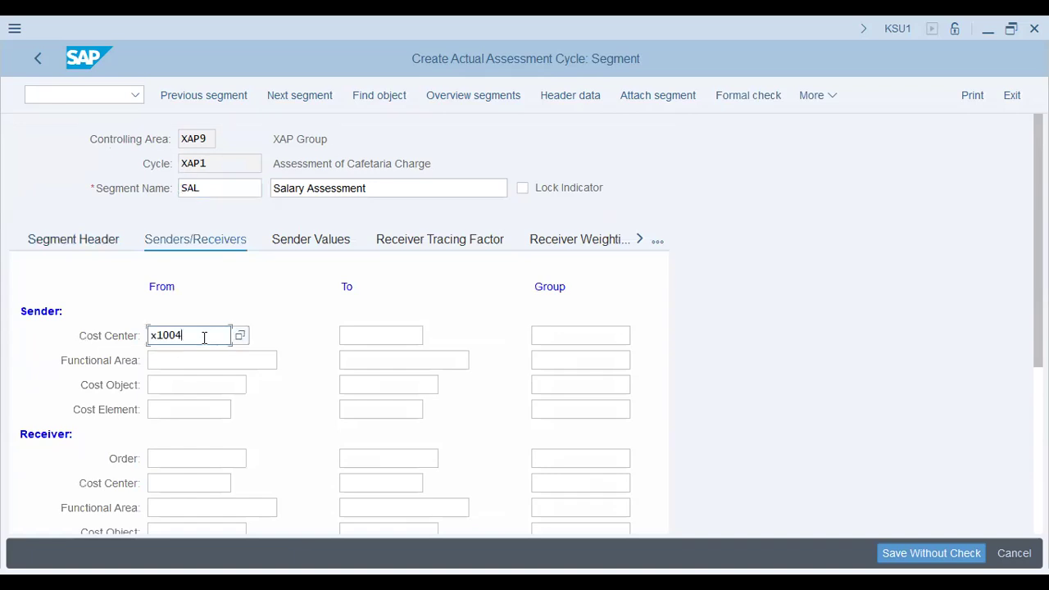
key("BackSpace")
type("4")
key("Tab")
key("Tab")
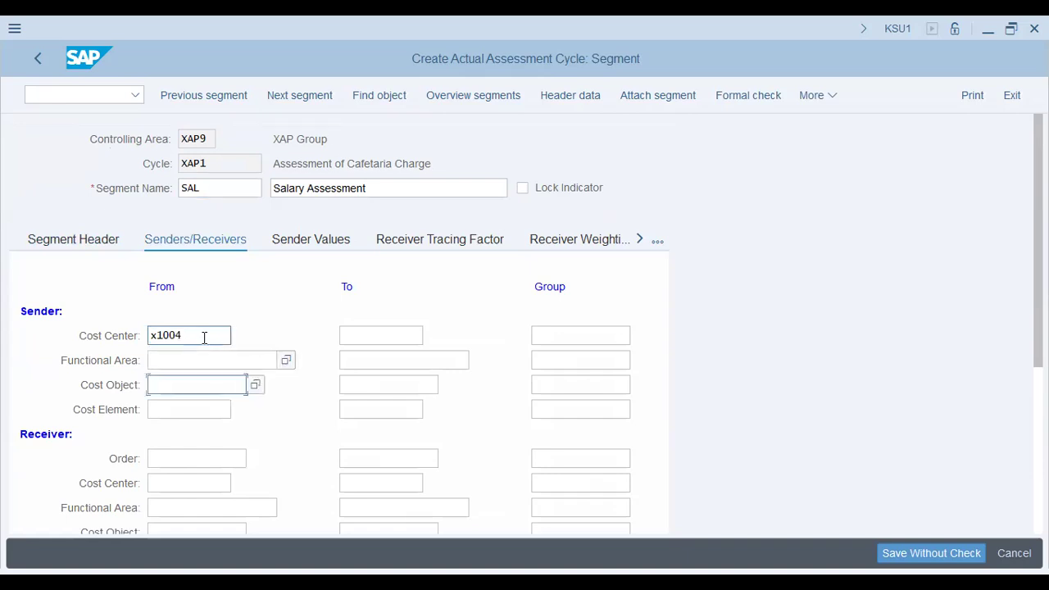
key("Tab")
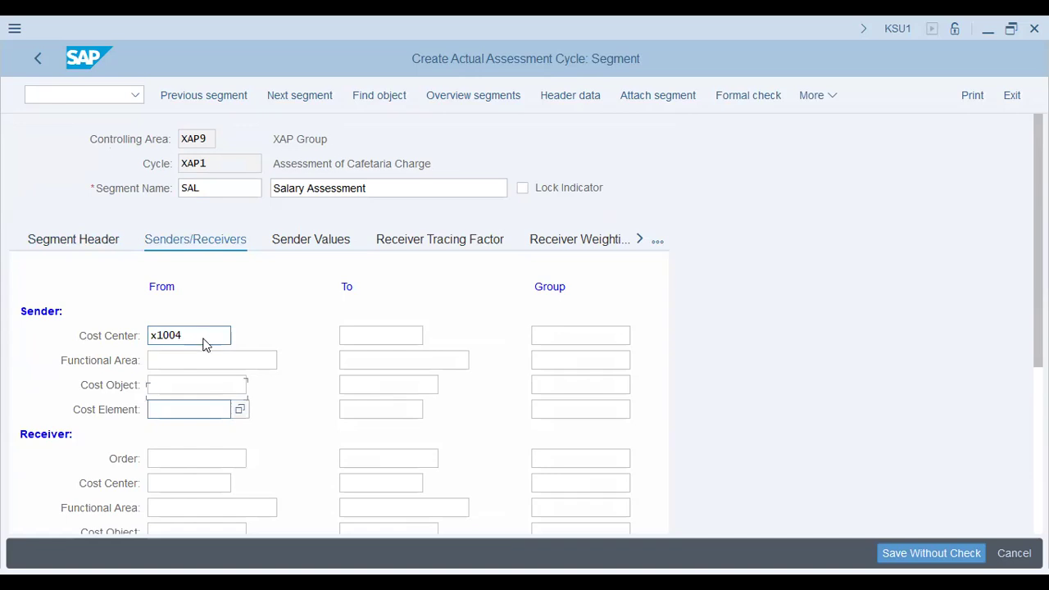
type("400500")
key("Tab")
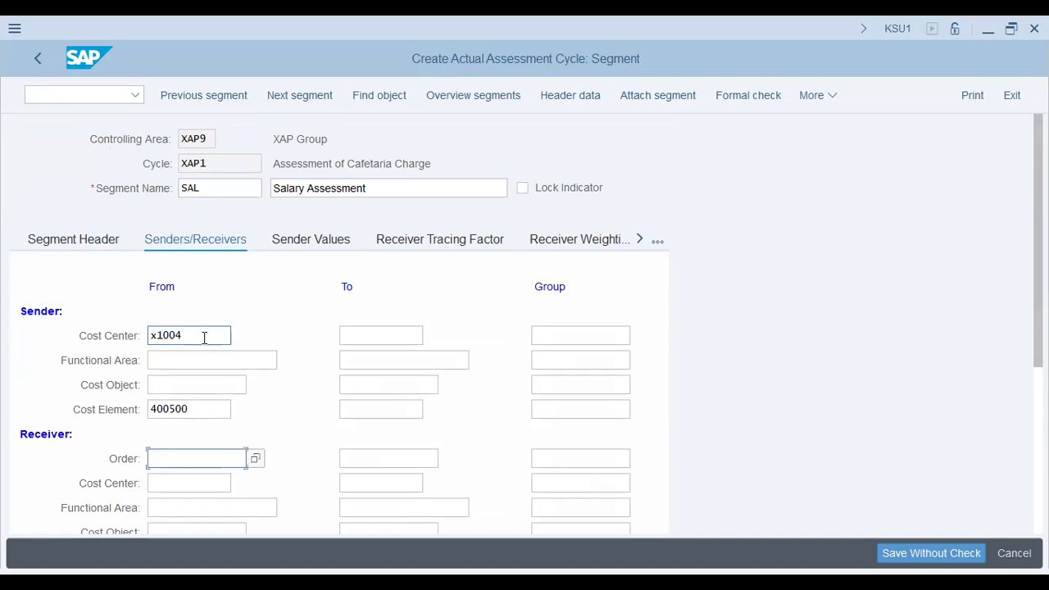
Set the SAL segment's receiver cost center group to PROD
left_click(603, 483)
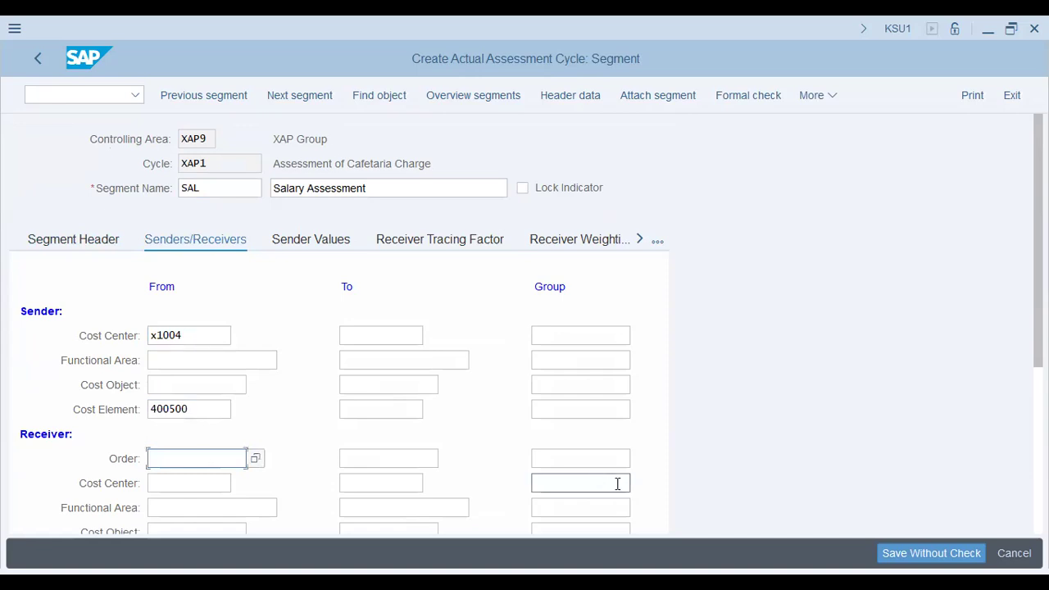
type("prod")
key("Tab")
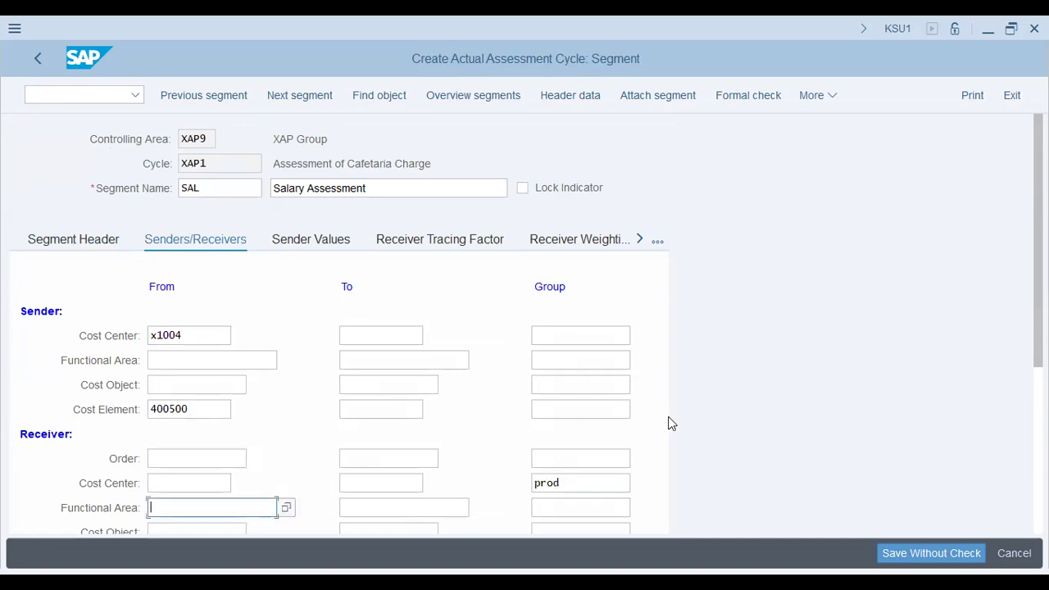
scroll(668, 423, "down", 1)
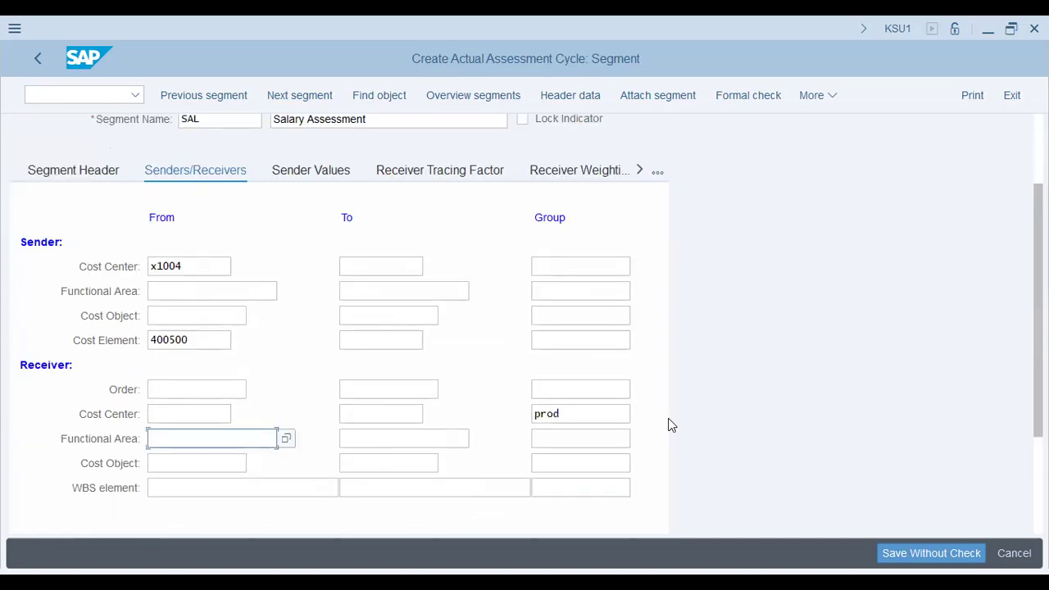
scroll(668, 424, "down", 1)
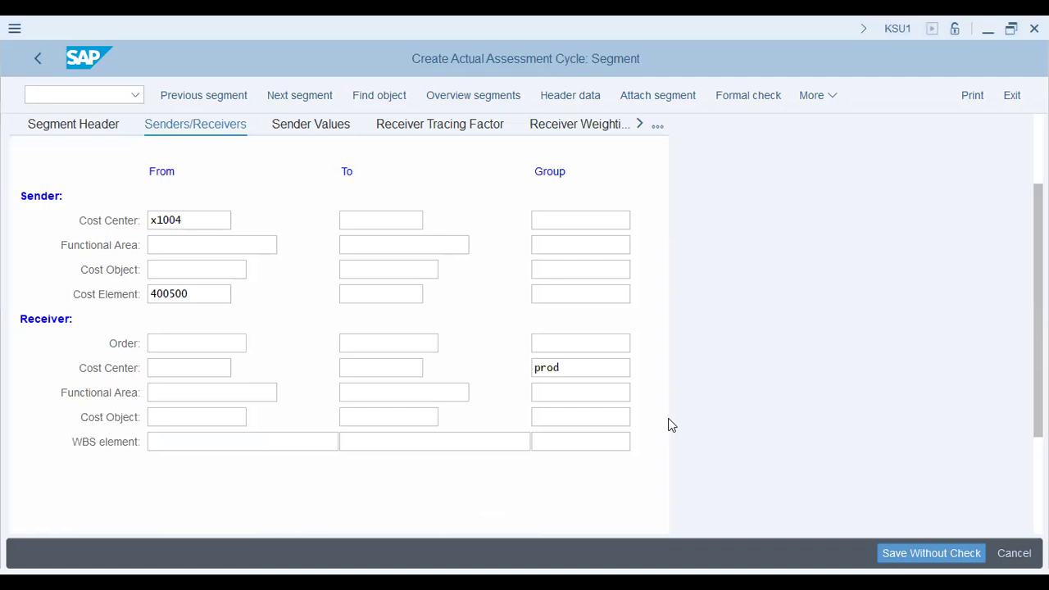
Select statistical key figure EMP as the SAL segment's receiver tracing factor
left_click(462, 123)
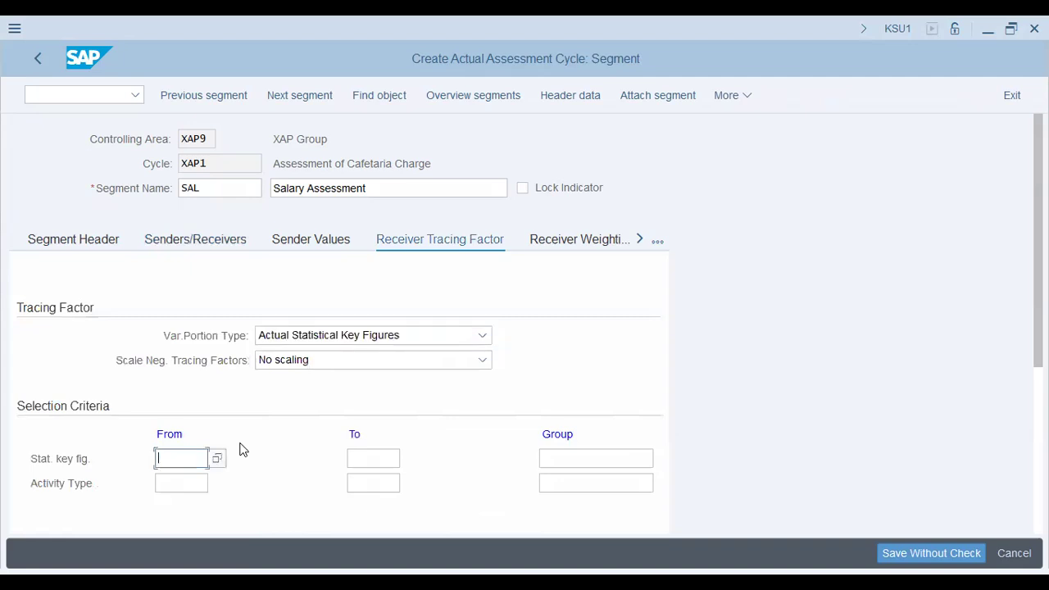
type("emp")
key("Return")
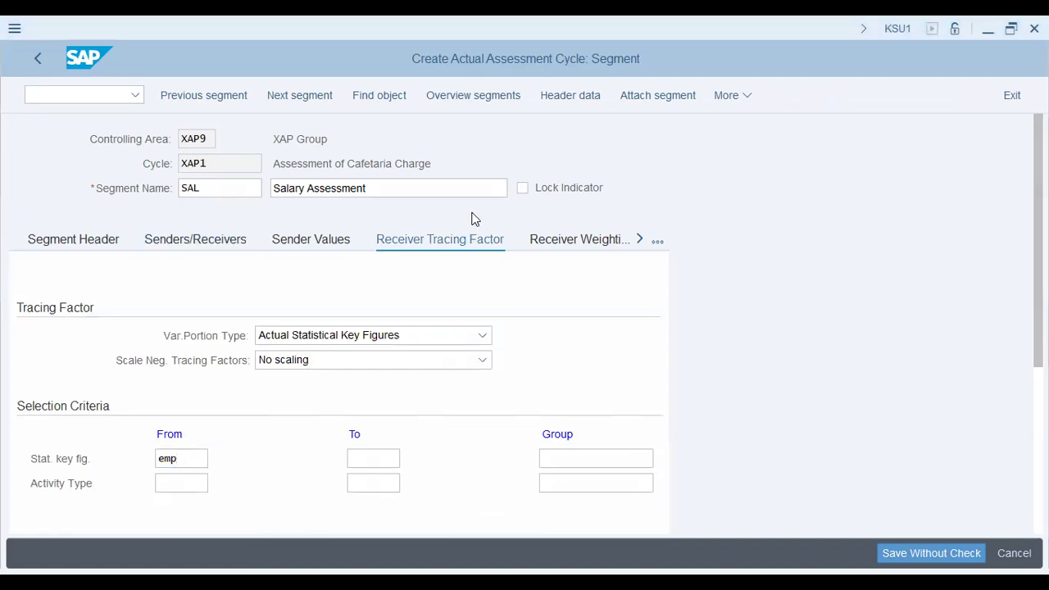
Attach a new segment to cycle XAP1 named Rent with the description Rental Assessment
left_click(656, 238)
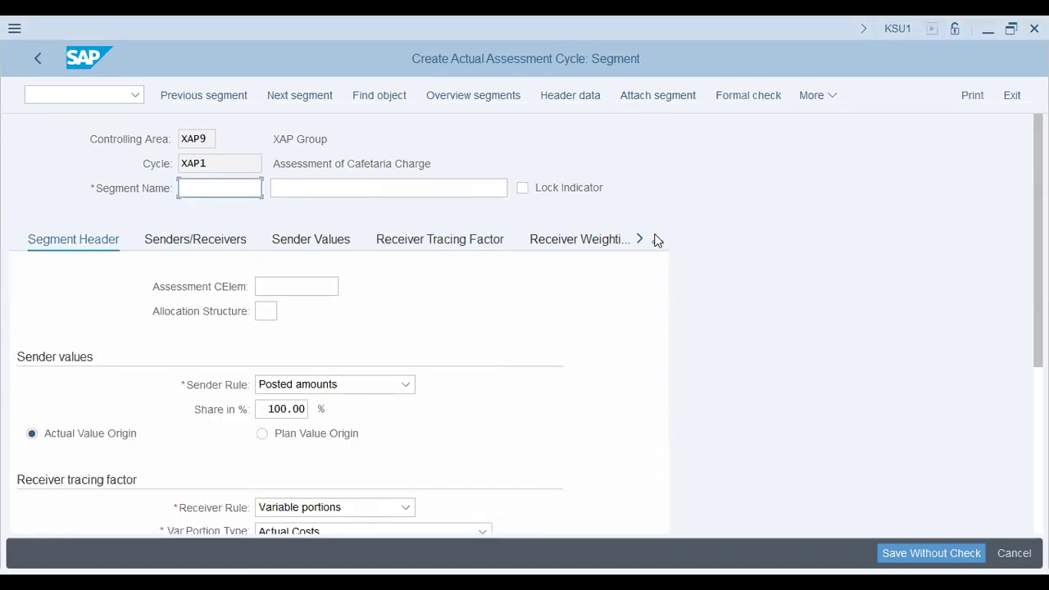
type("Rent")
key("Tab")
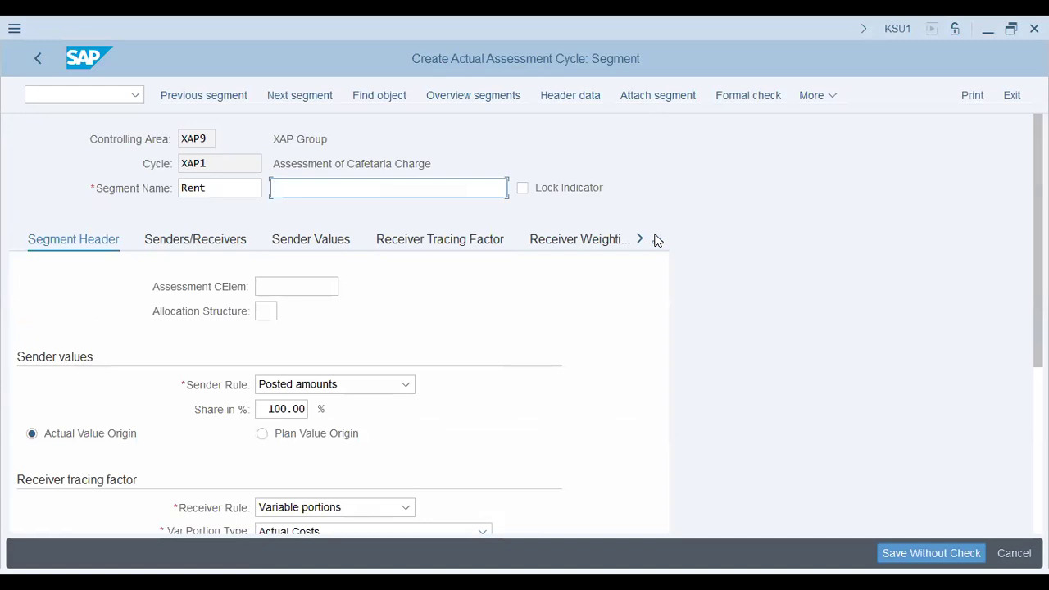
type("Rental Assess")
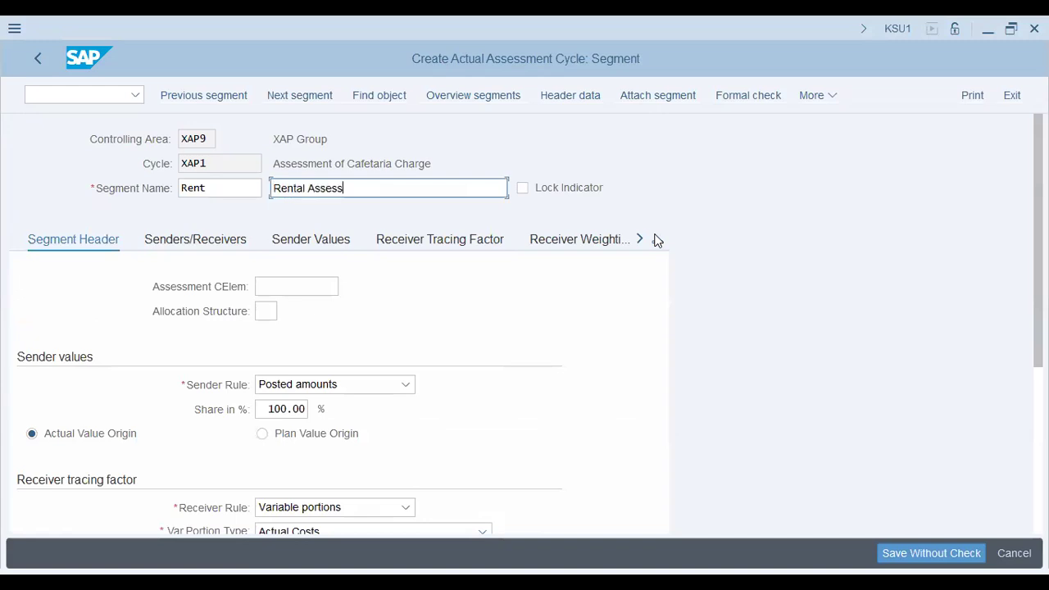
type("me")
type("nt")
key("Tab")
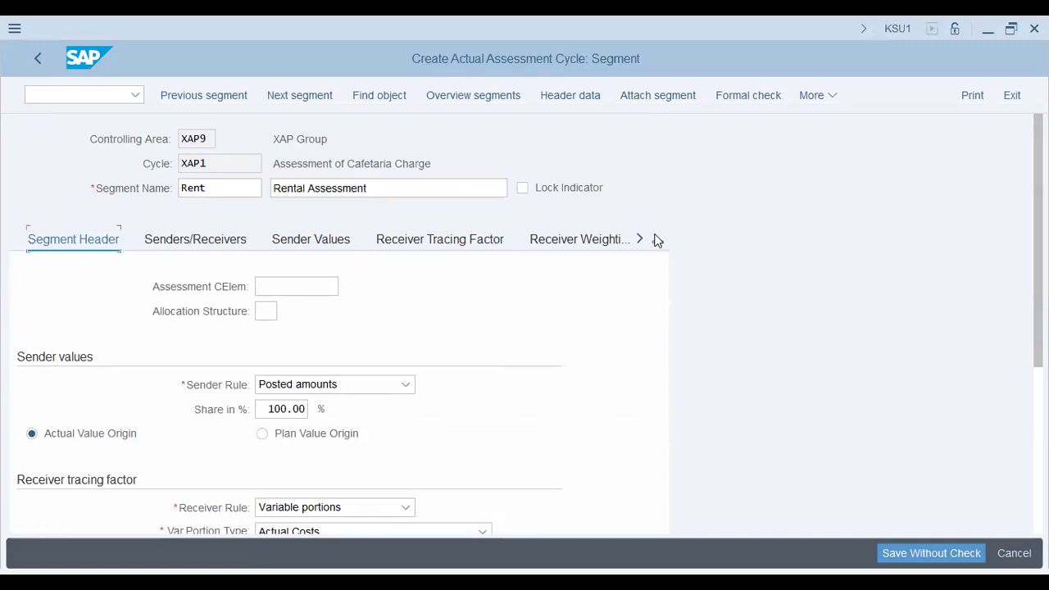
key("Tab")
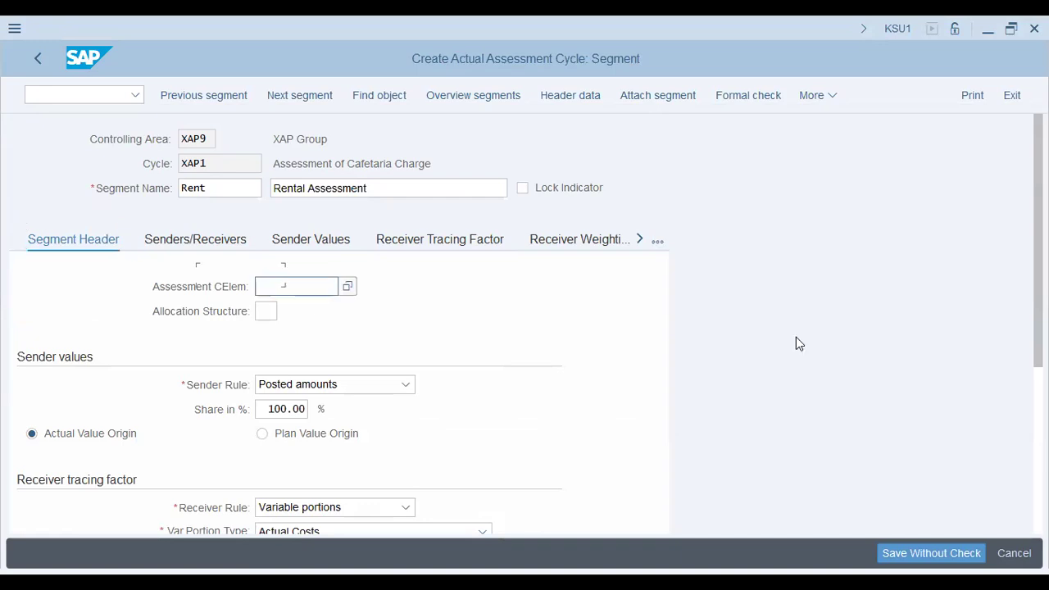
type("1000000000")
key("Tab")
key("Tab")
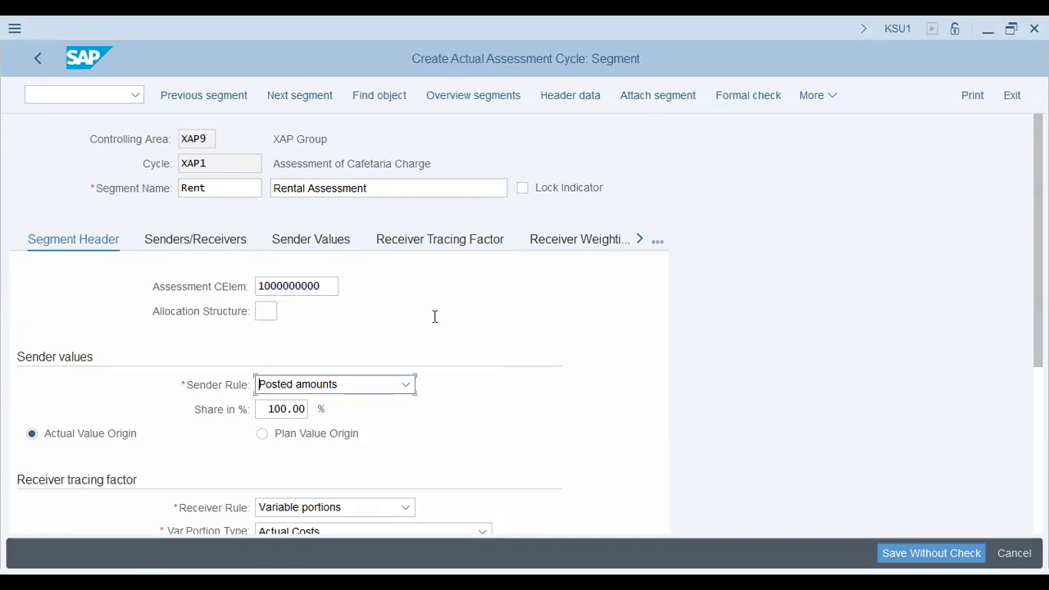
left_click(235, 284)
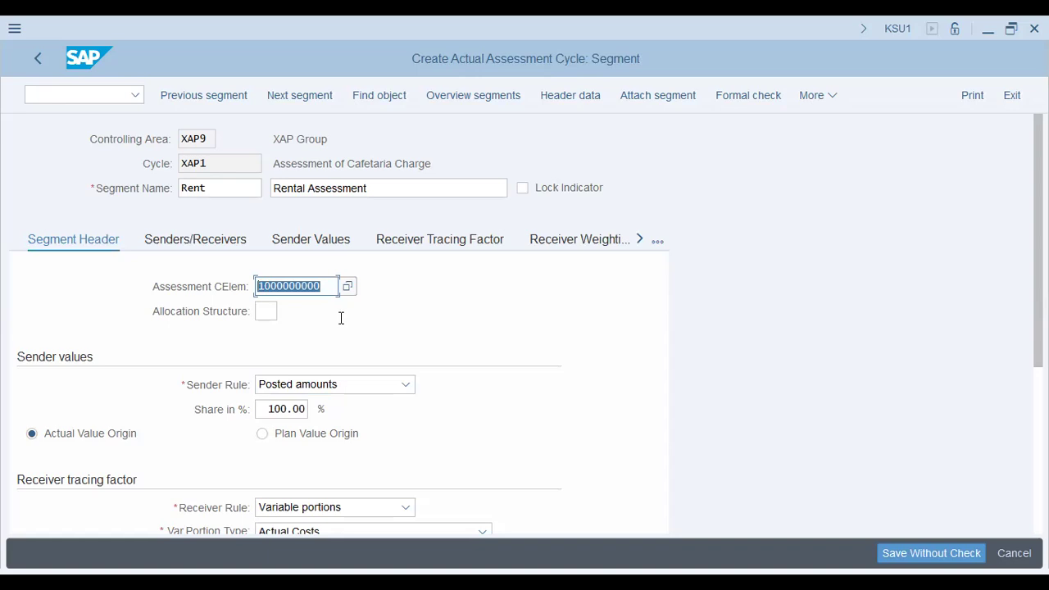
Set the Rent segment's variable portion type to Actual Statistical Key Figures
scroll(295, 416, "down", 2)
scroll(295, 415, "down", 1)
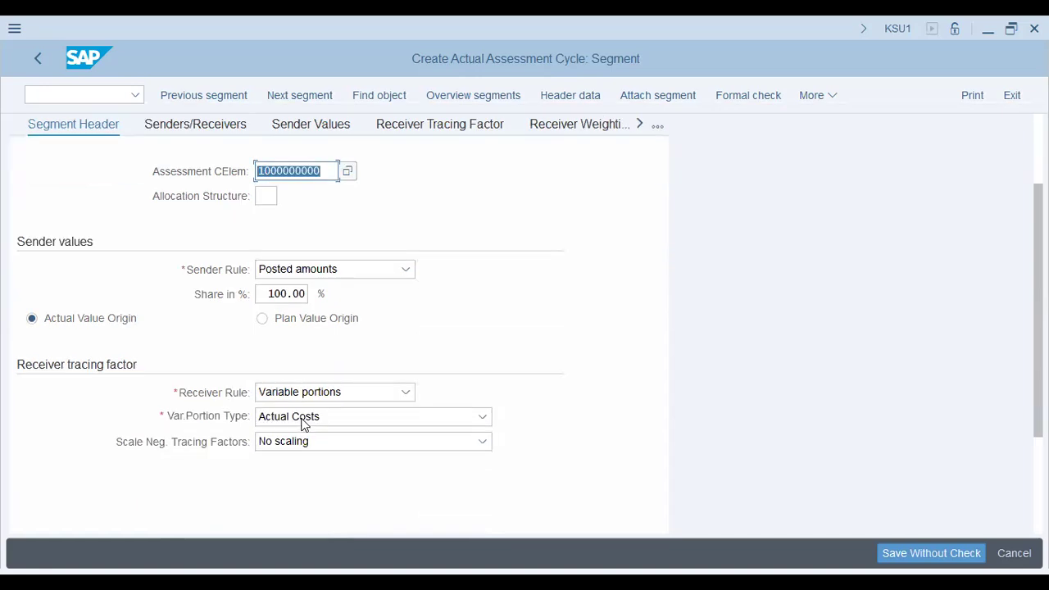
left_click(309, 416)
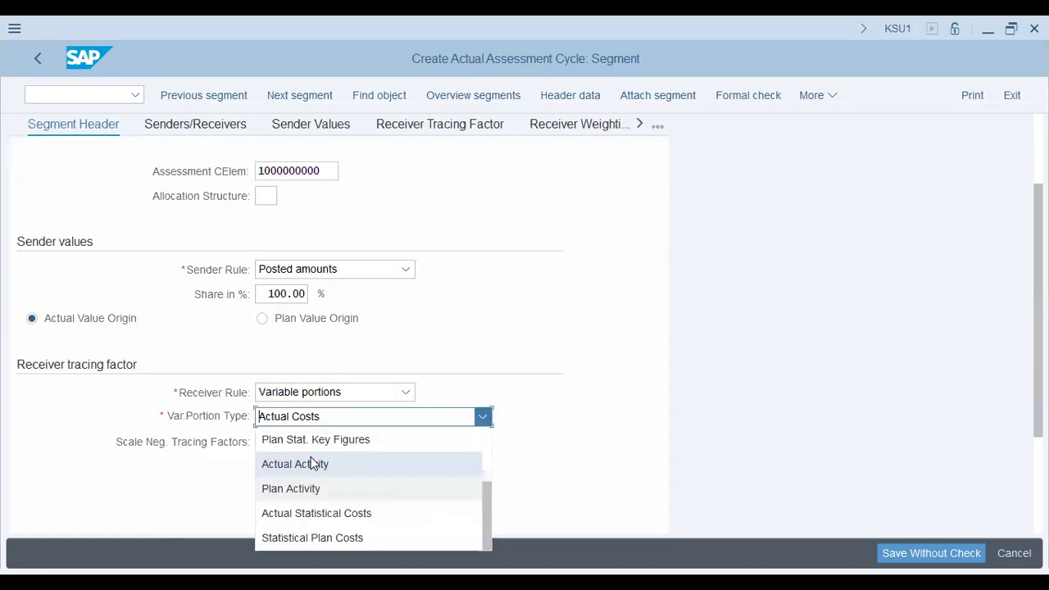
scroll(316, 475, "up", 1)
left_click(322, 490)
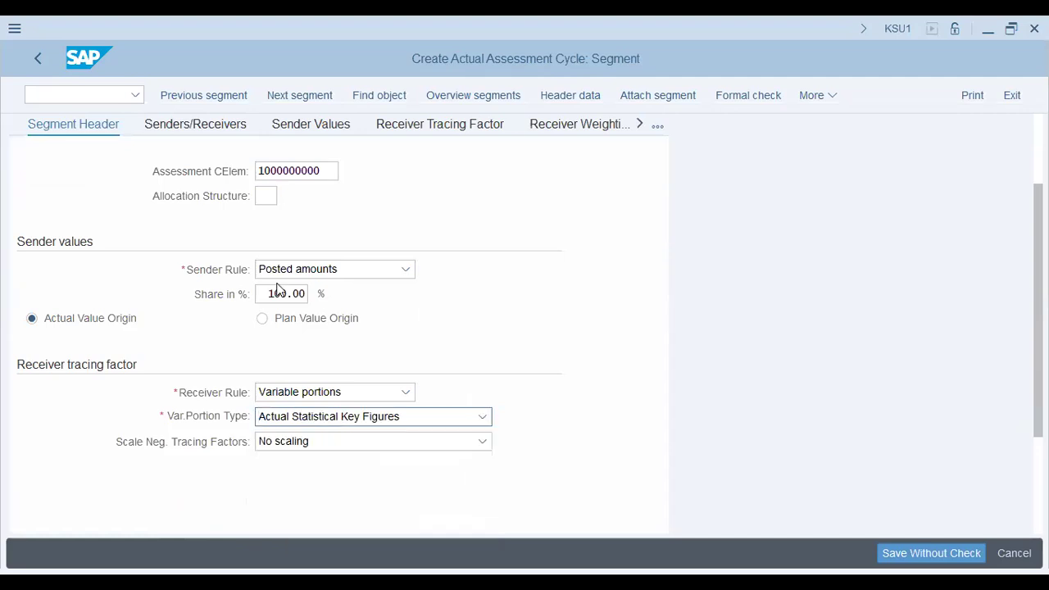
Define the RENT segment's sender as cost center 1004 with cost element 400600
scroll(238, 194, "up", 3)
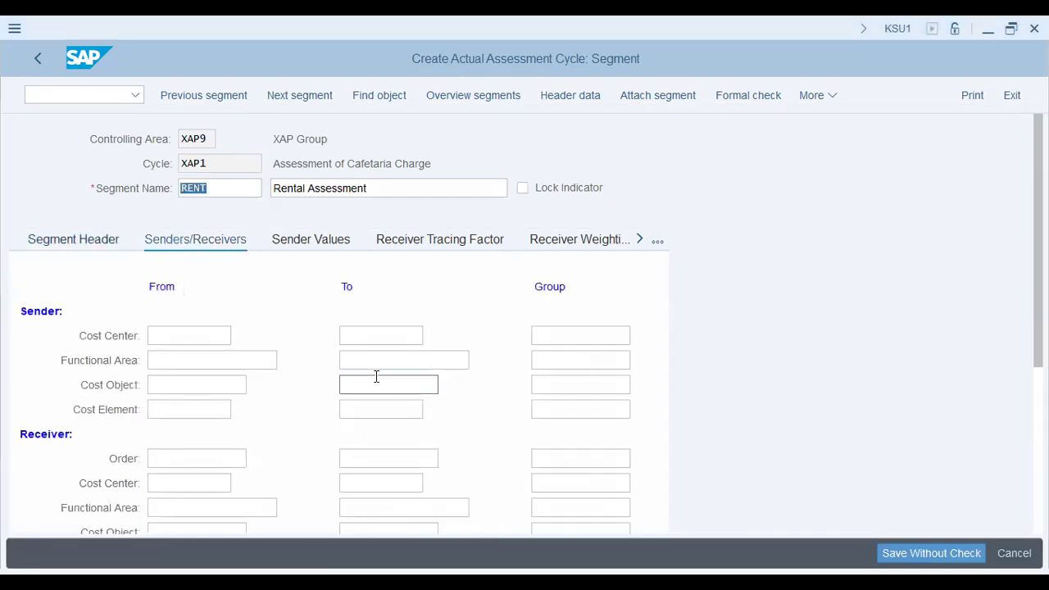
type("1005")
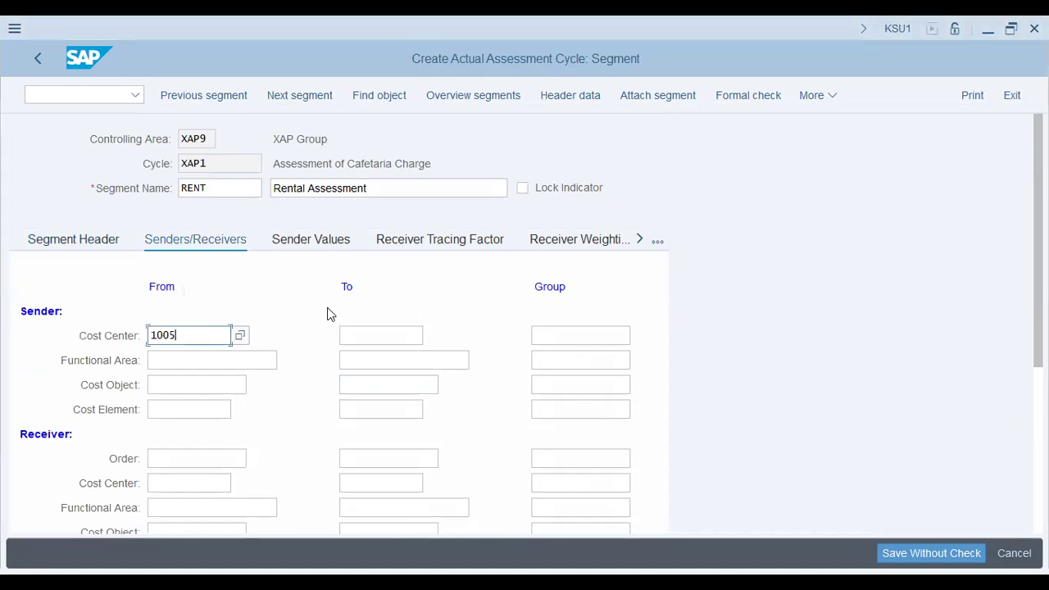
key("BackSpace")
type("4")
key("Tab")
key("Tab")
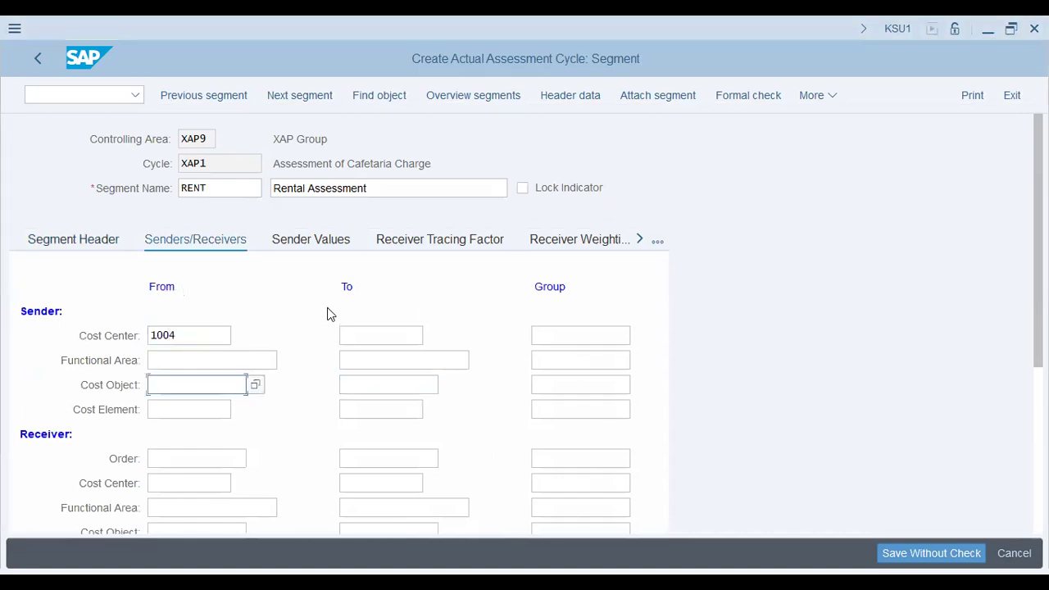
key("Tab")
type("400600")
key("Tab")
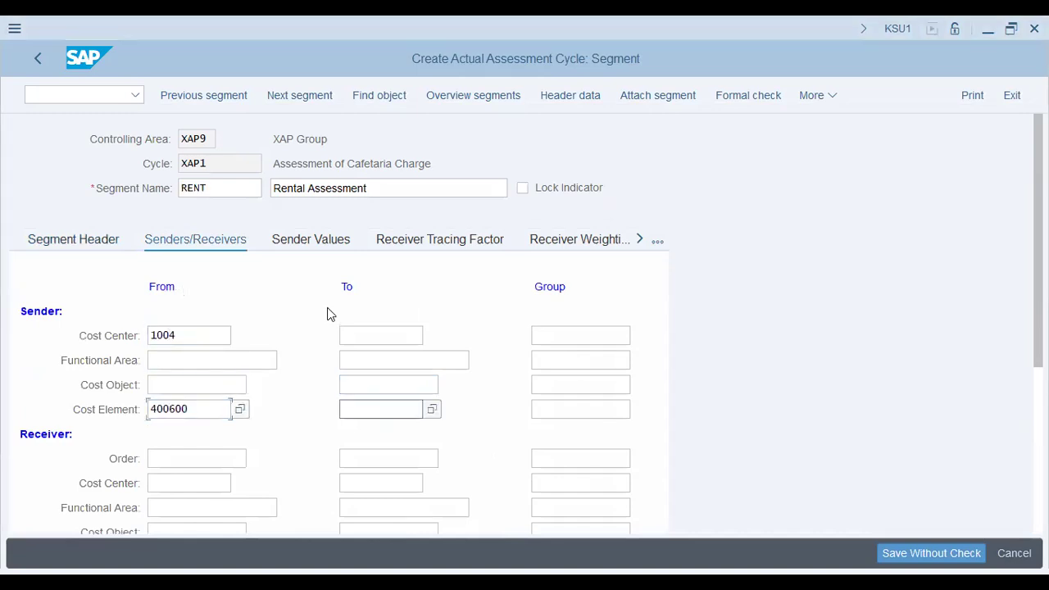
left_click_drag(190, 413, 123, 410)
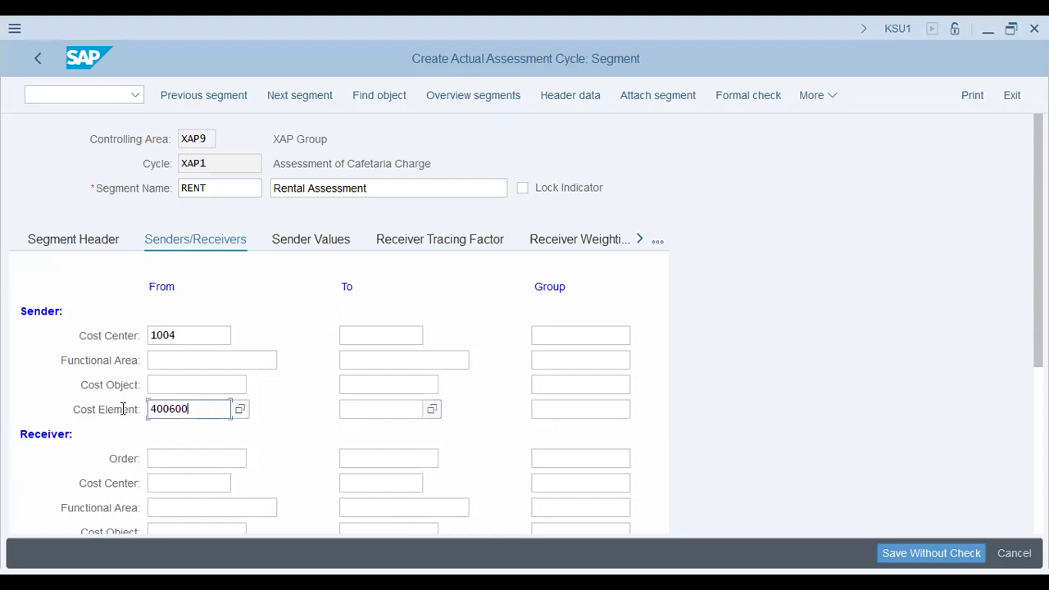
double_click(199, 408)
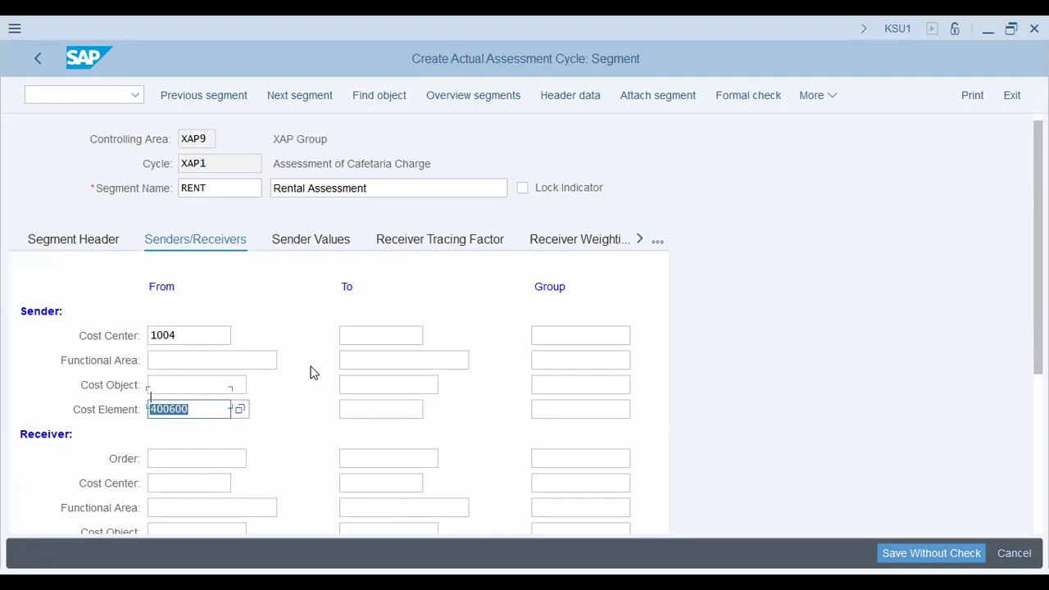
Fill in the RENT segment's receiver cost center group and choose statistical key figure EMP as its receiver tracing factor
scroll(522, 395, "down", 1)
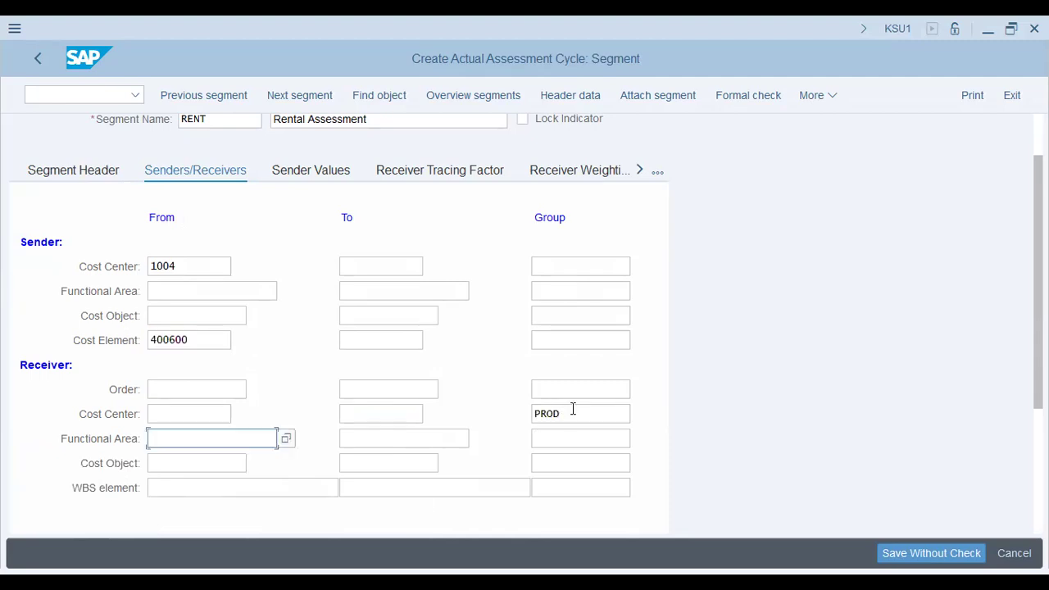
left_click(571, 407)
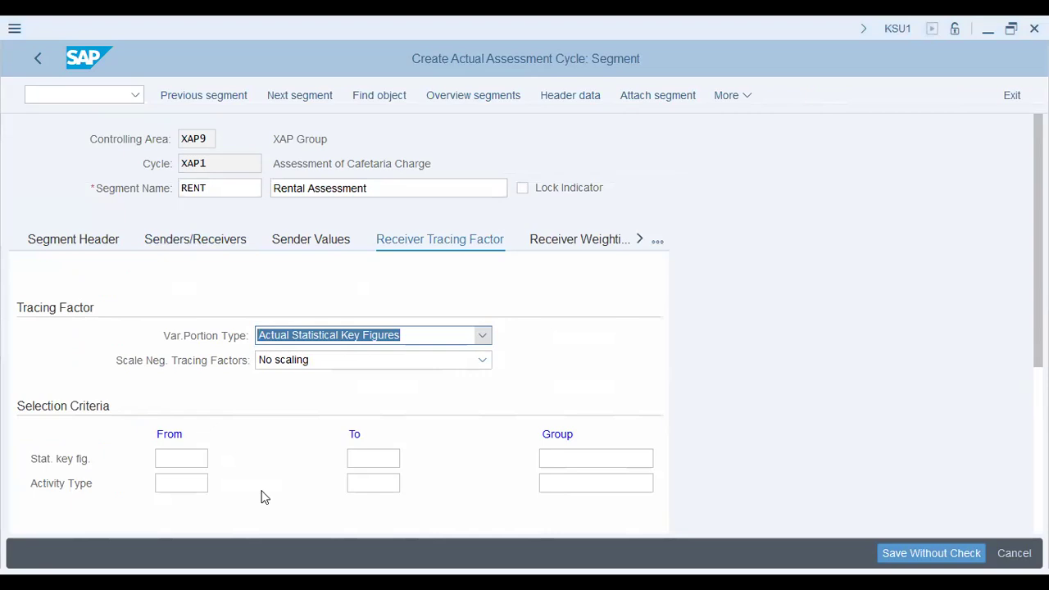
key("Tab")
key("Tab")
type("emp")
key("Tab")
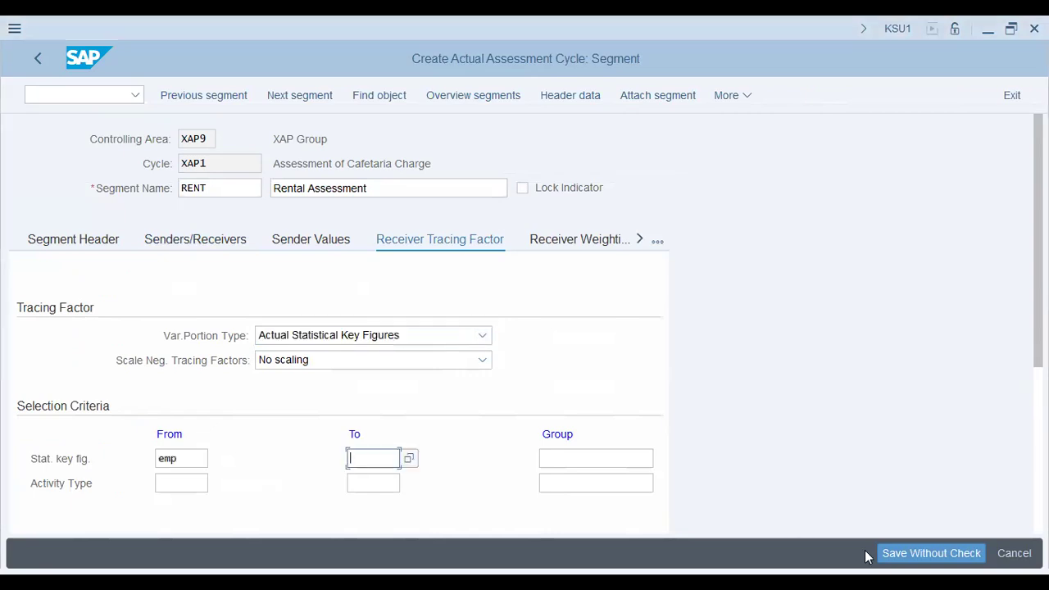
Save the cycle without a check, finding xap9 among the own customizing requests and assigning the XAP9 - FICO Config request SA2K901915
left_click(928, 553)
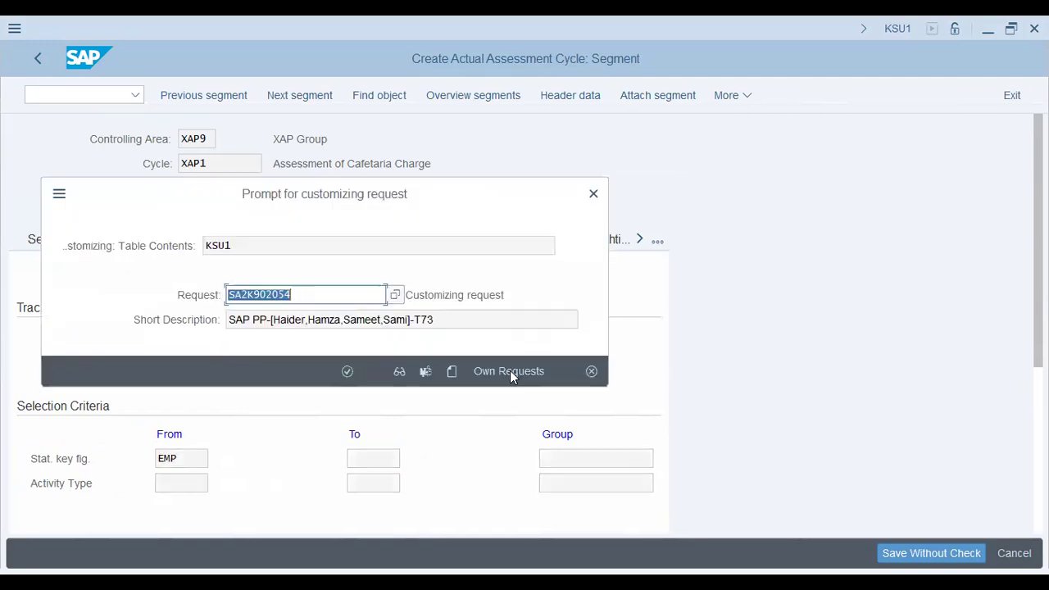
left_click(499, 369)
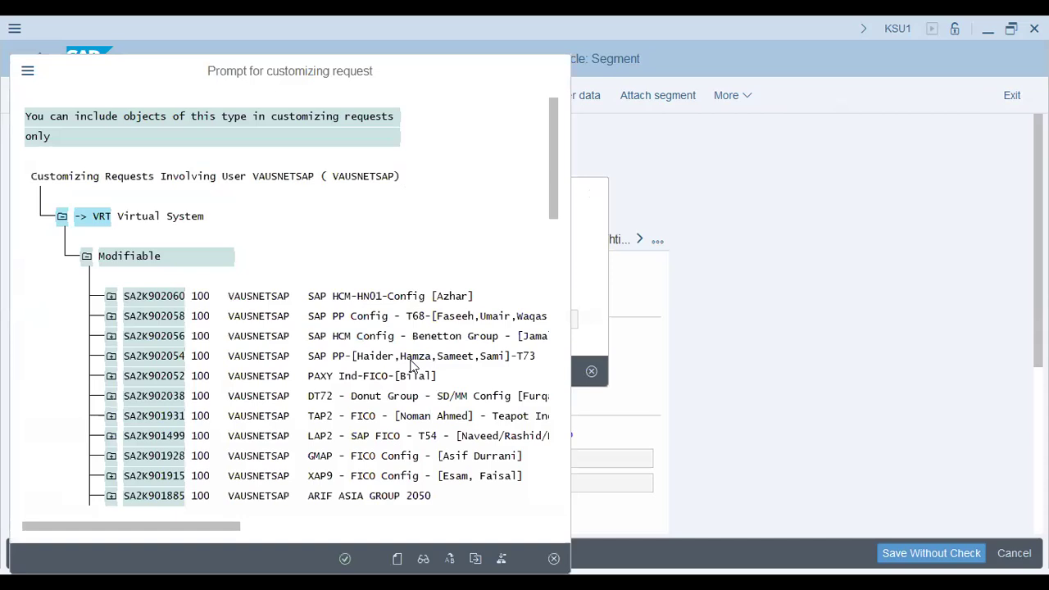
key("ctrl+f")
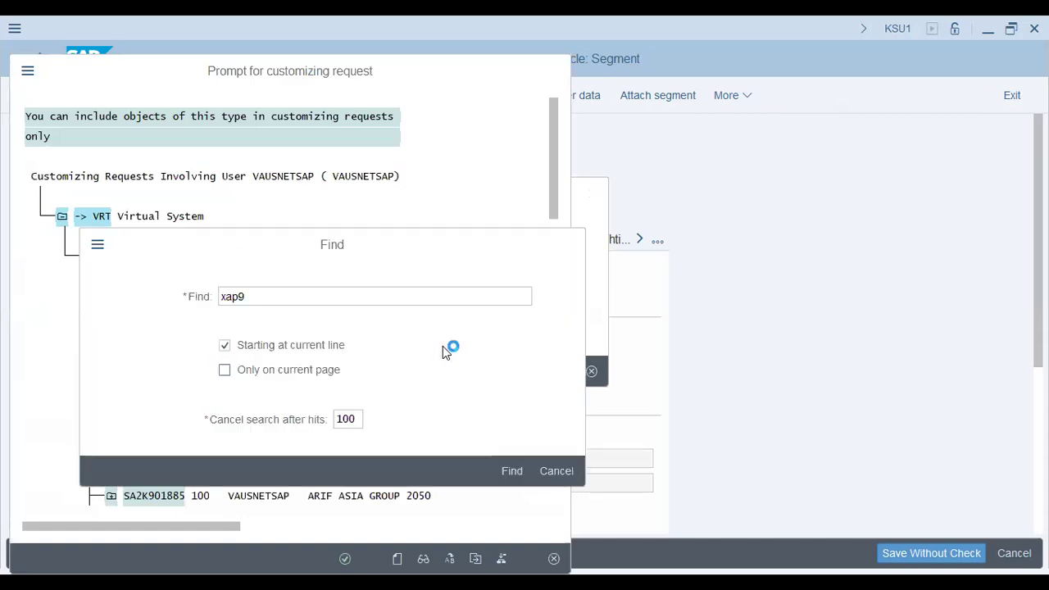
key("Return")
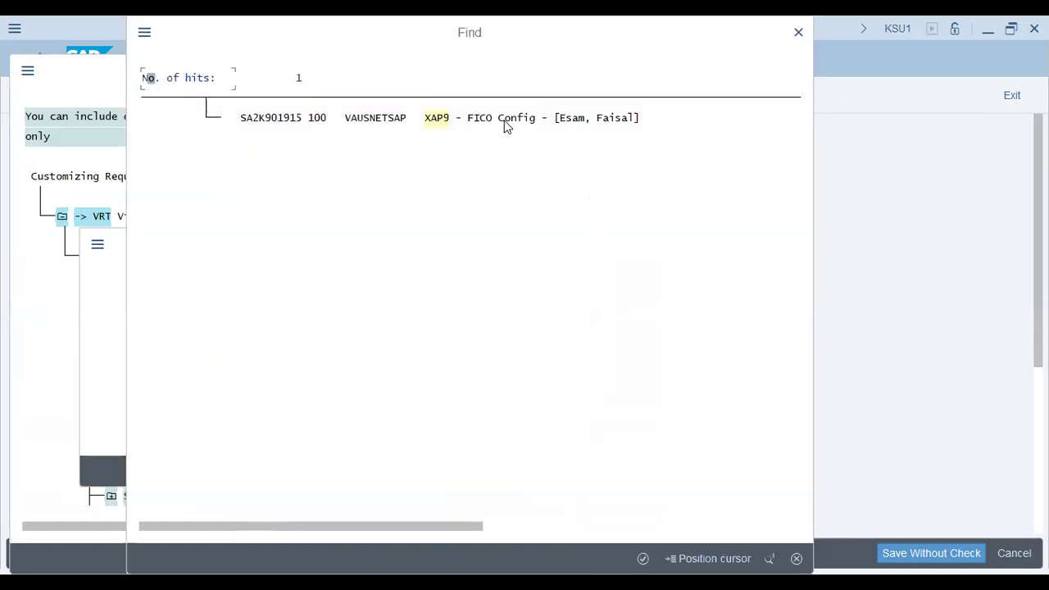
double_click(507, 119)
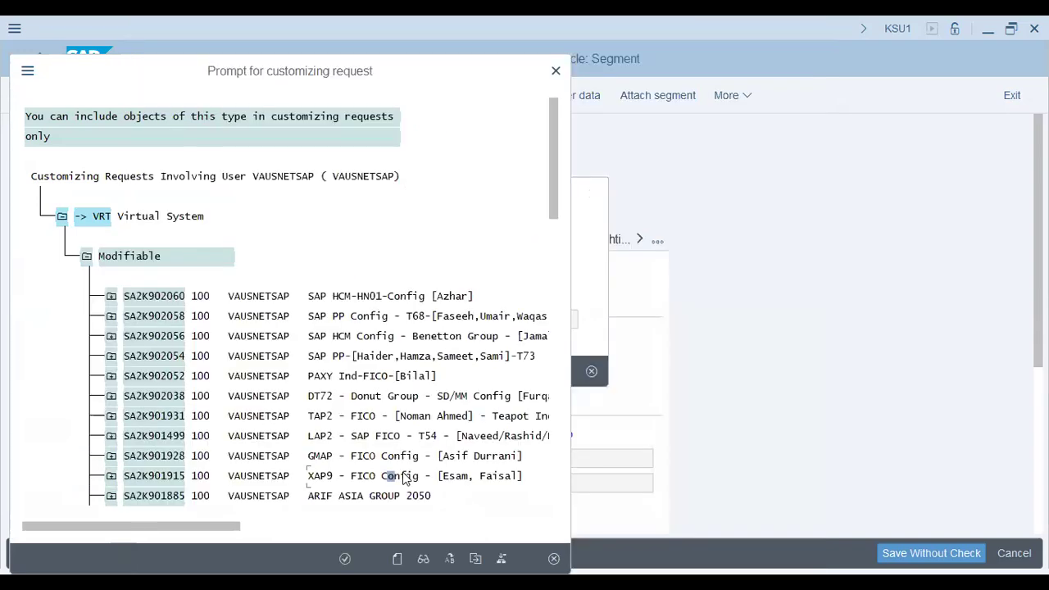
double_click(400, 480)
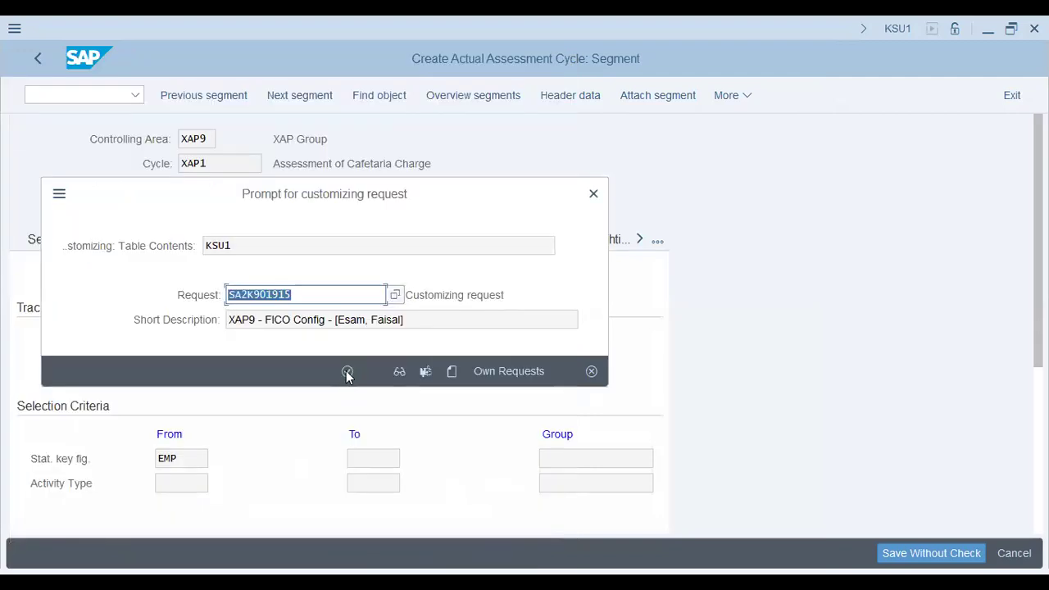
left_click(346, 373)
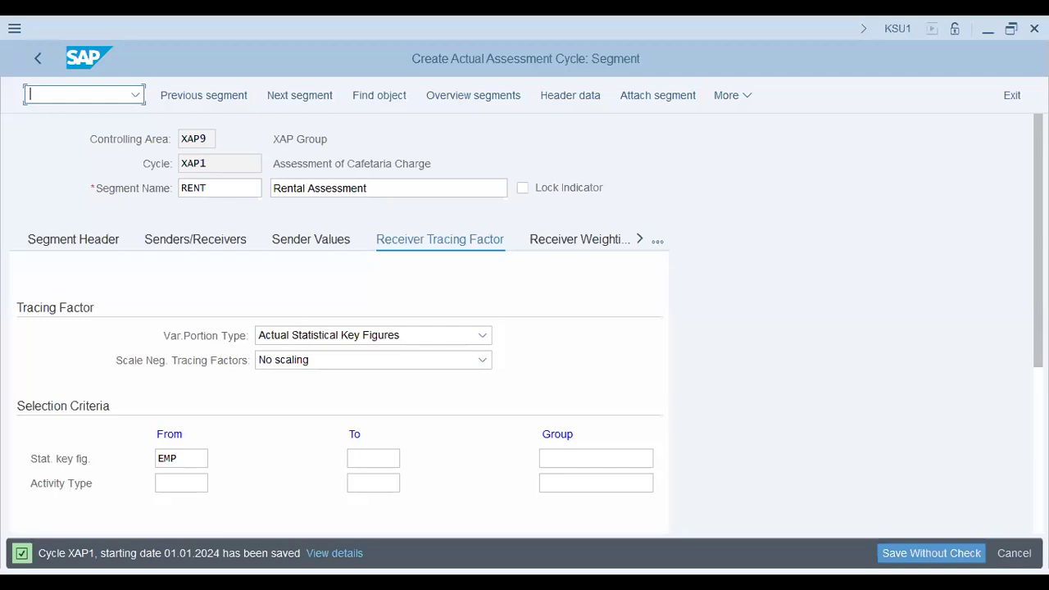
Start a general posting for ledger group with transaction FB01L, setting both document date and posting date to 01.01.2024
type("/n fb01l")
key("Return")
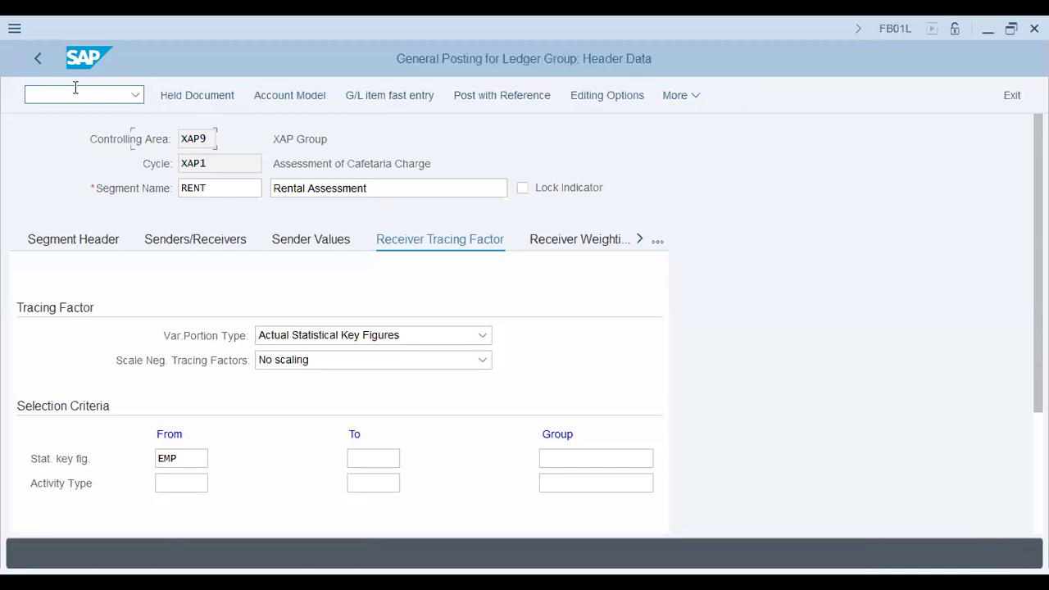
type("01.0")
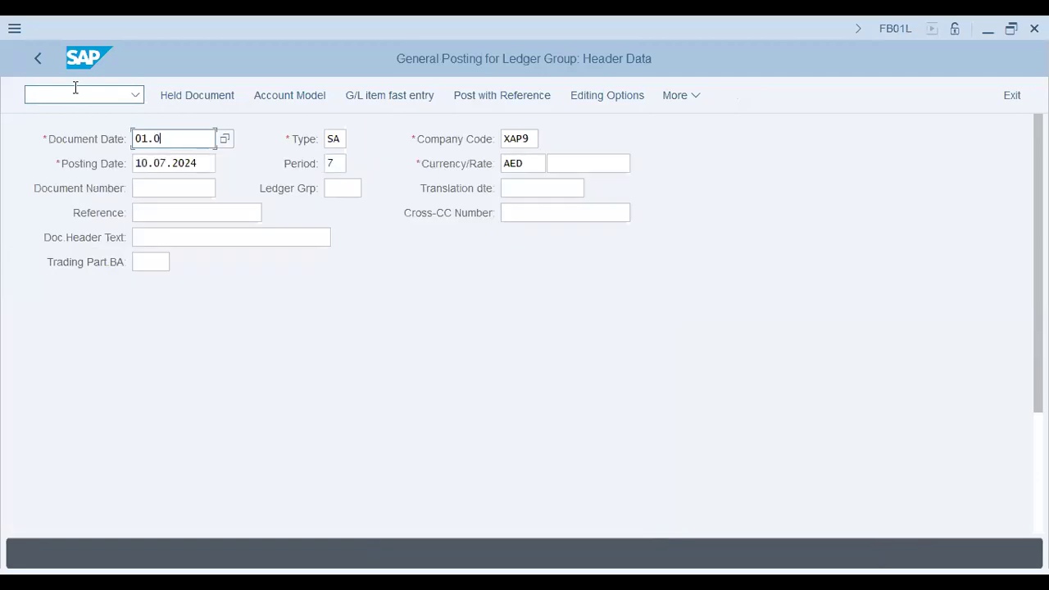
type("1.2024")
key("Tab")
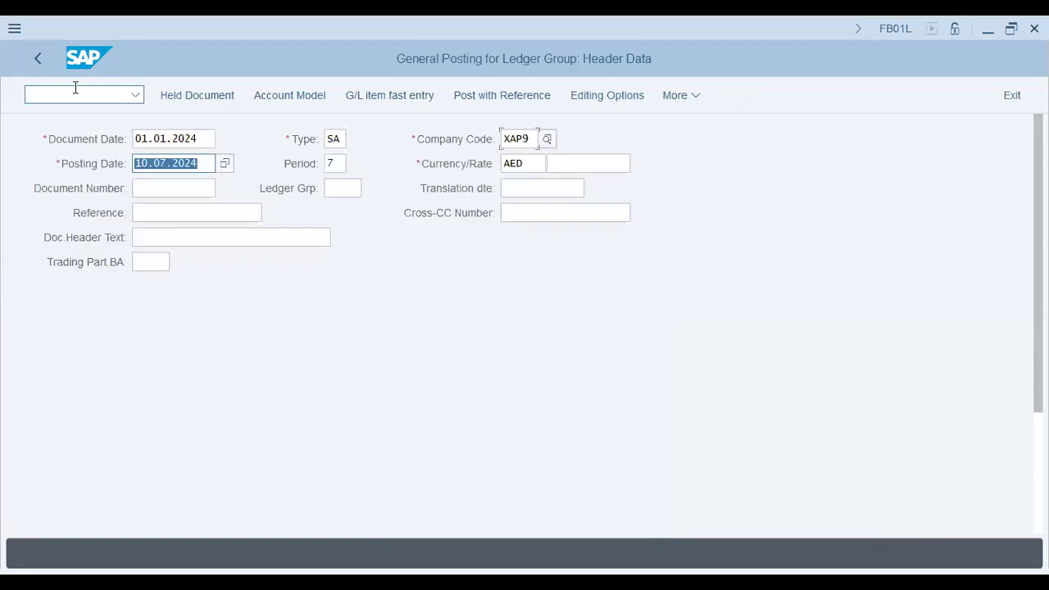
type("01.01")
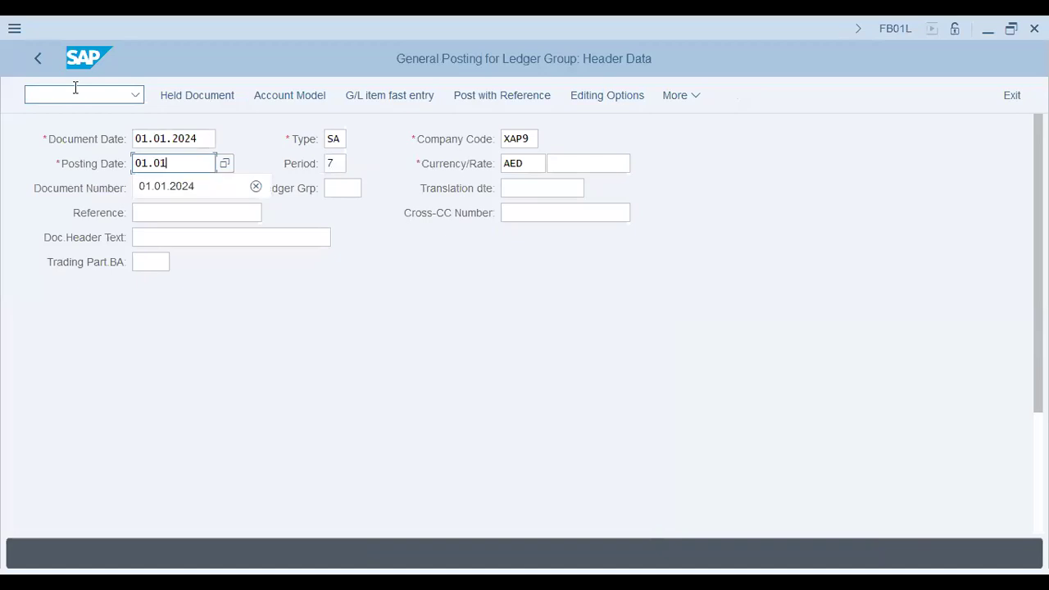
type(".2024")
Enter account 400500 with posting key 40 as the first line item and proceed to its item details
key("Down")
key("Down")
key("Down")
key("Down")
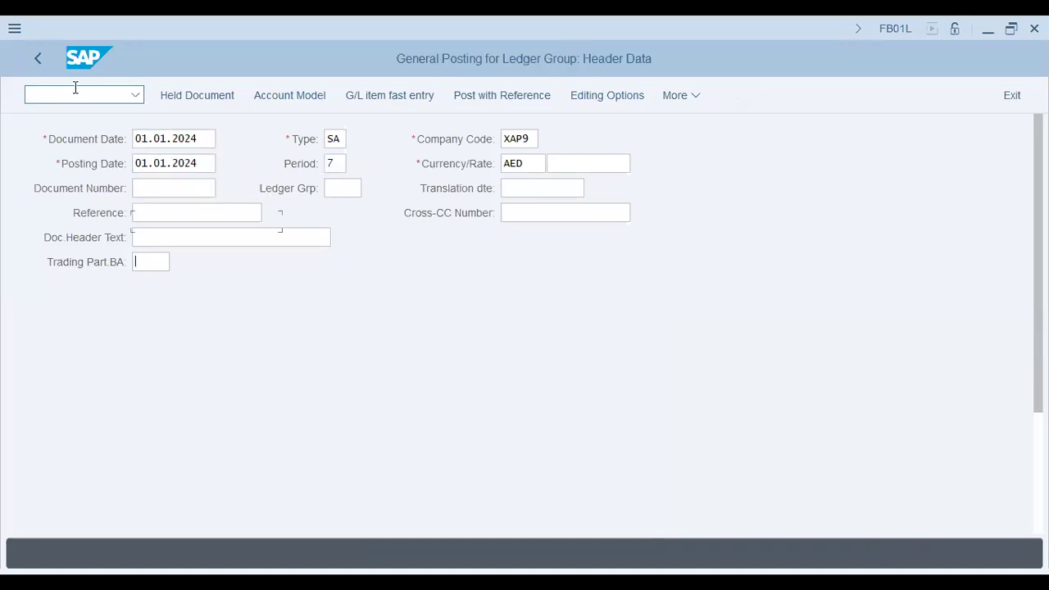
key("Return")
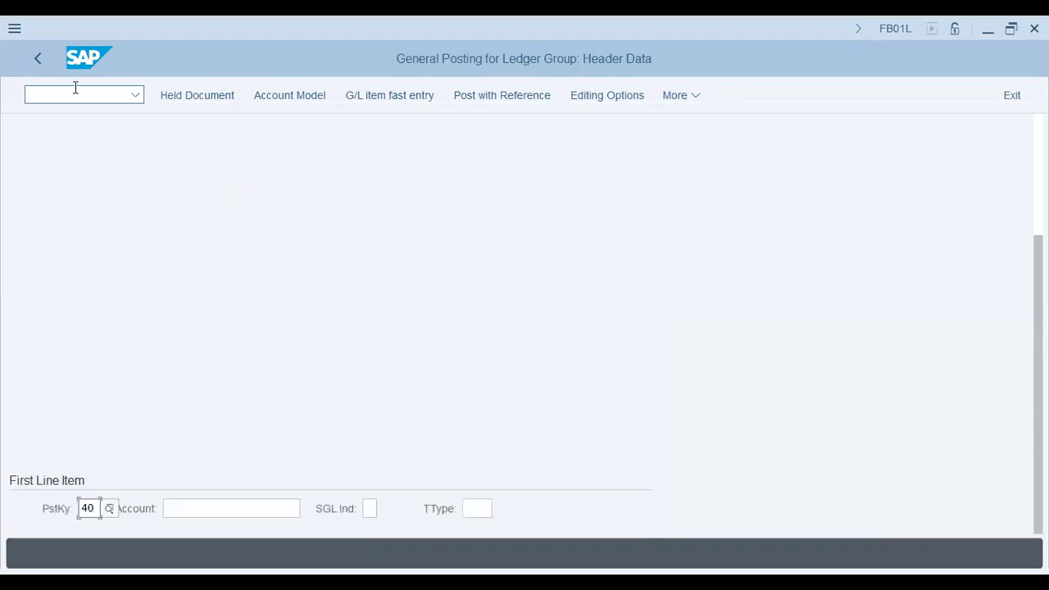
left_click(245, 509)
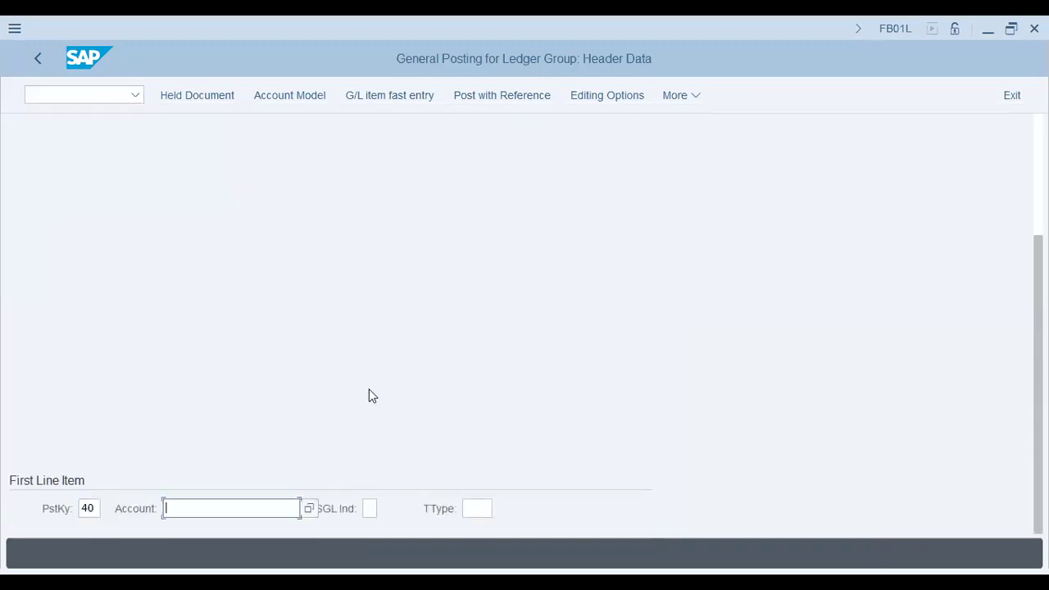
type("400500")
key("Return")
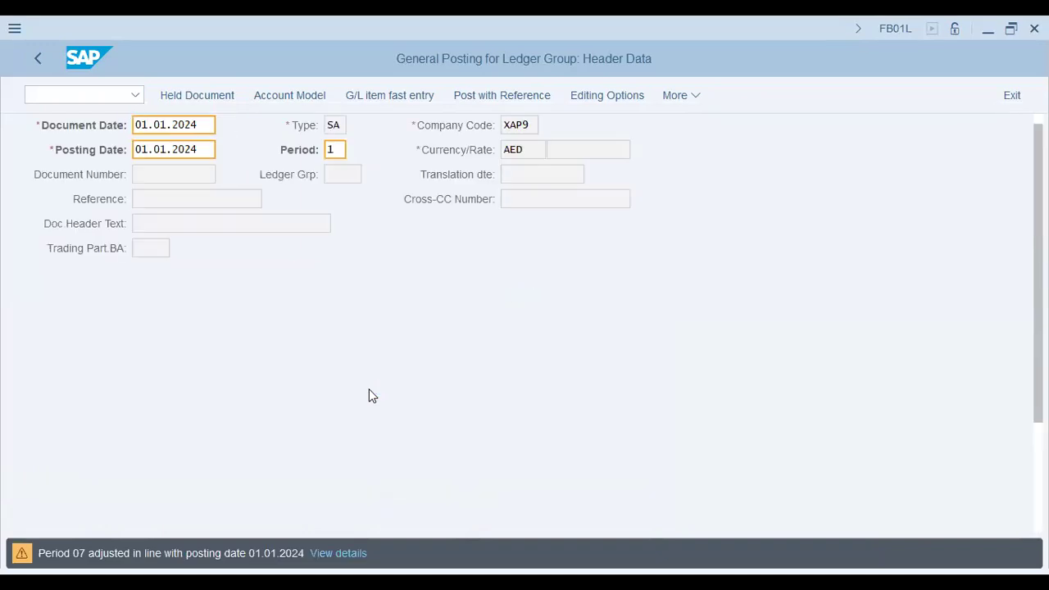
key("Return")
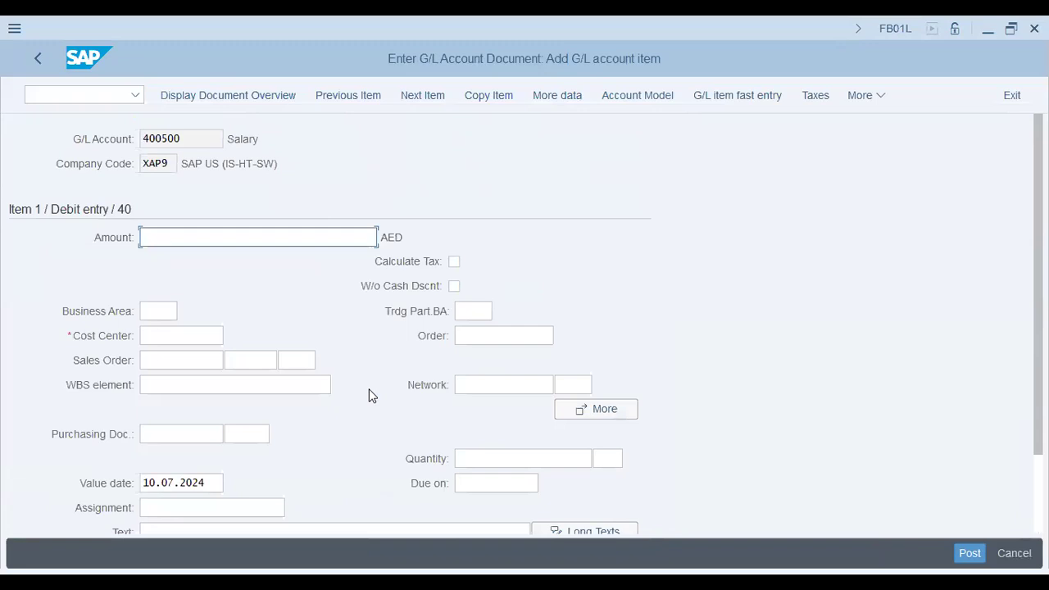
Give the salary item an amount of 45000 and cost center X1004, then continue to a posting key 40 item on account 400600
type("45000")
key("Tab")
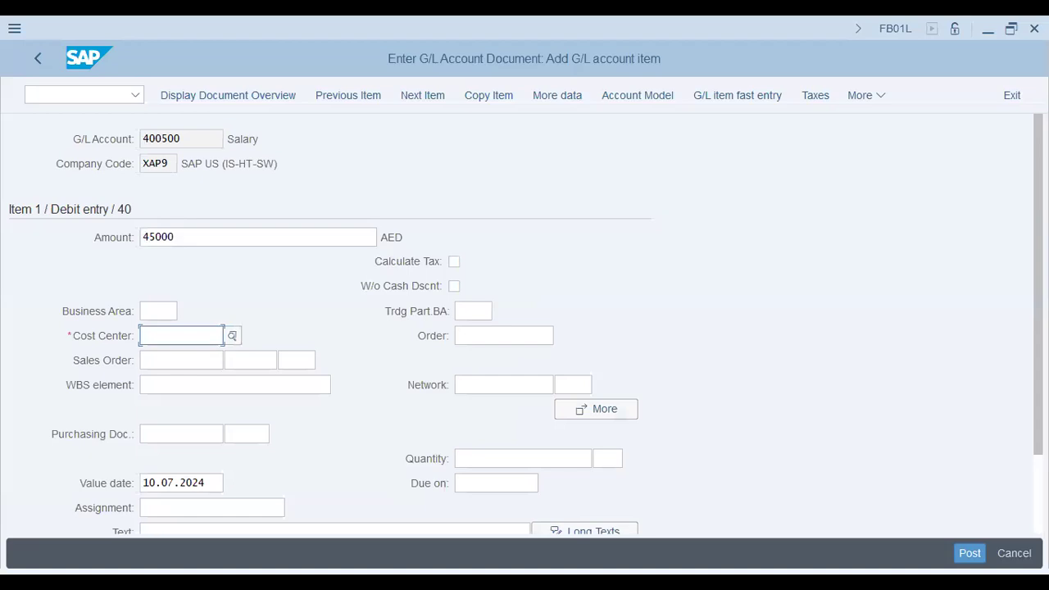
key("F4")
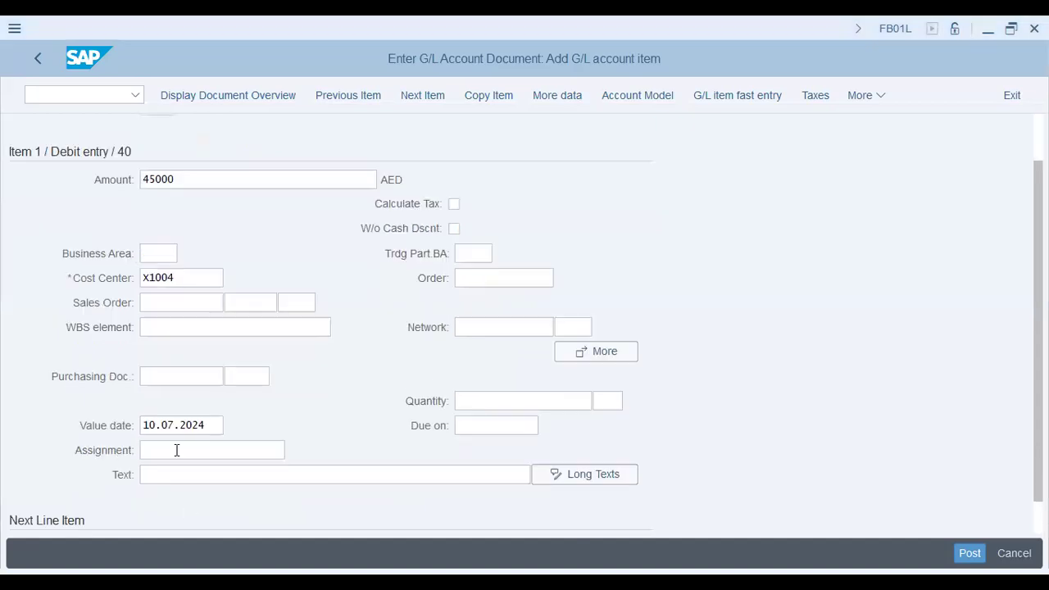
scroll(74, 516, "down", 1)
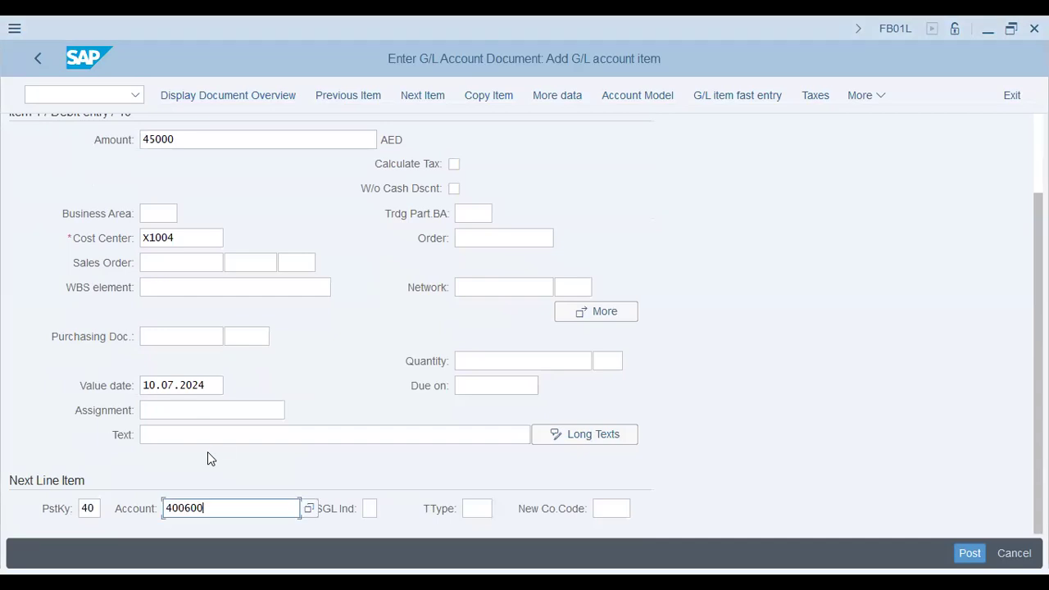
key("Return")
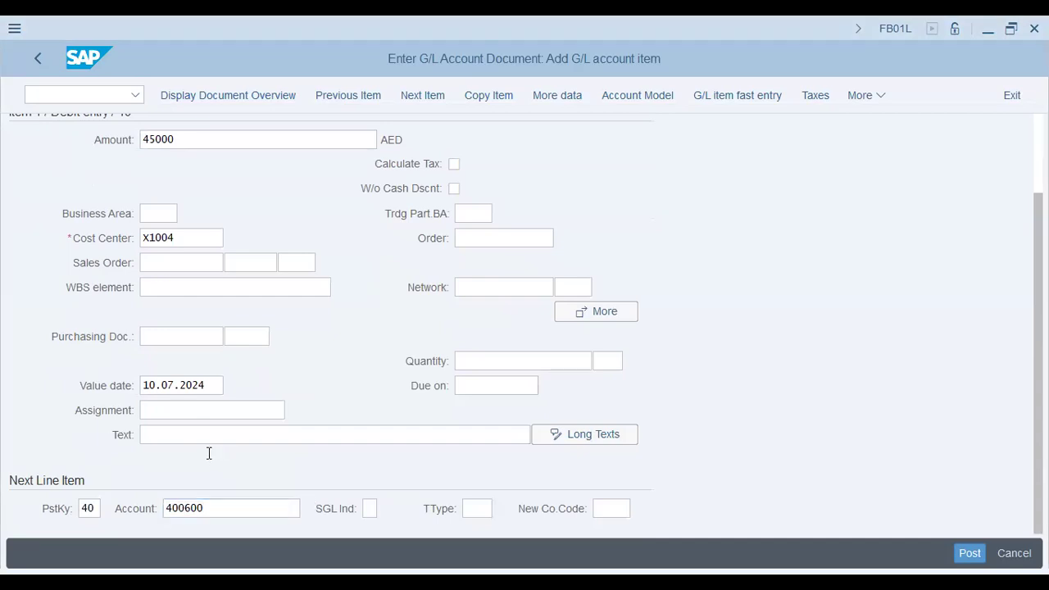
Enter amount 27000 and cost center x1004 for the rent account item
type("27000")
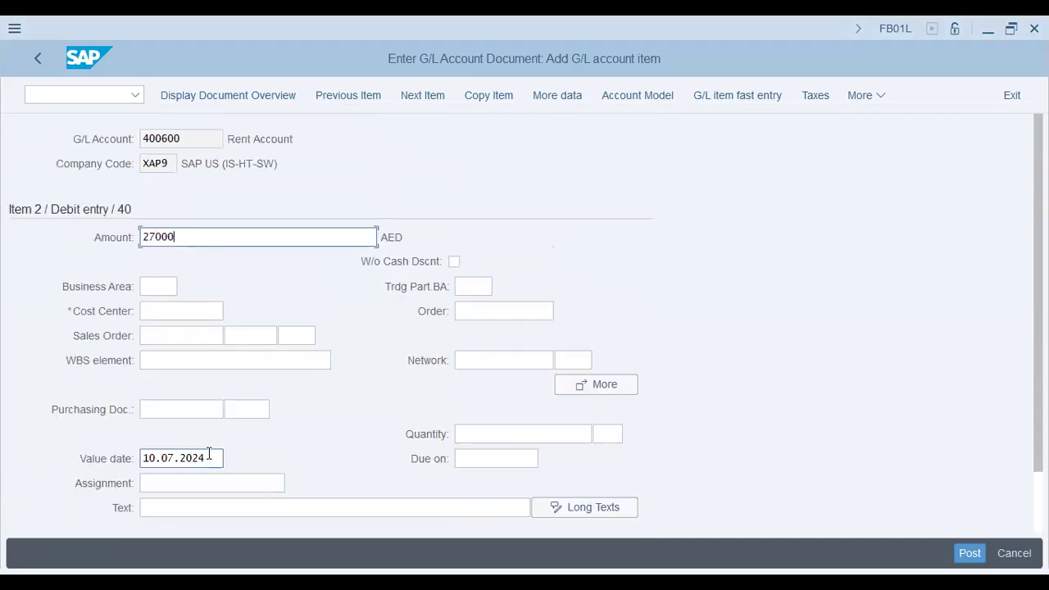
key("Tab")
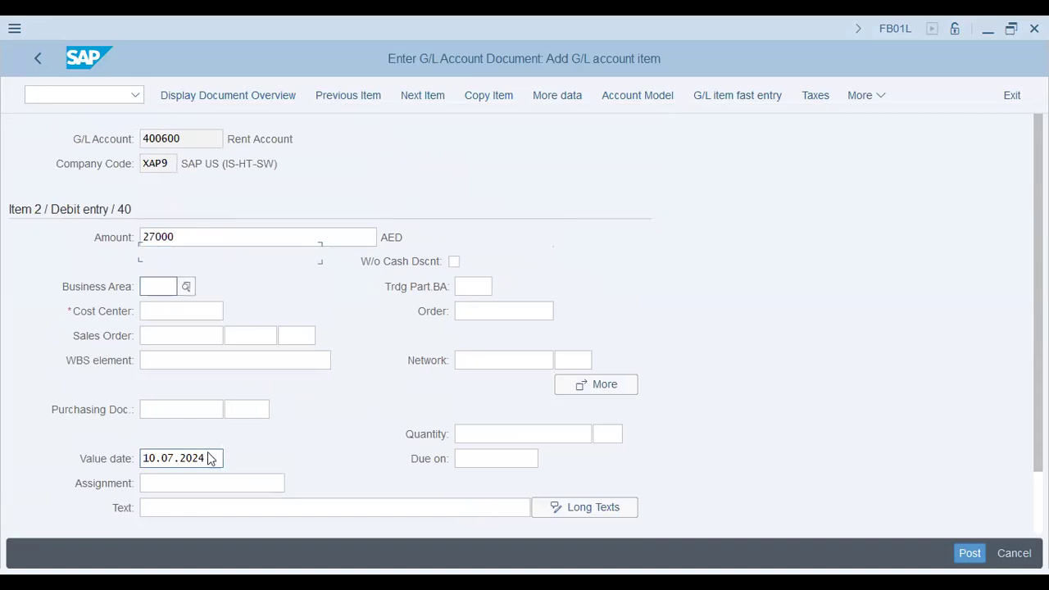
key("Tab")
key("Tab")
type("x1004")
key("Tab")
scroll(224, 457, "down", 1)
scroll(124, 500, "down", 1)
Add account 200691 with posting key 50 as the next line item and proceed to its details
left_click(88, 503)
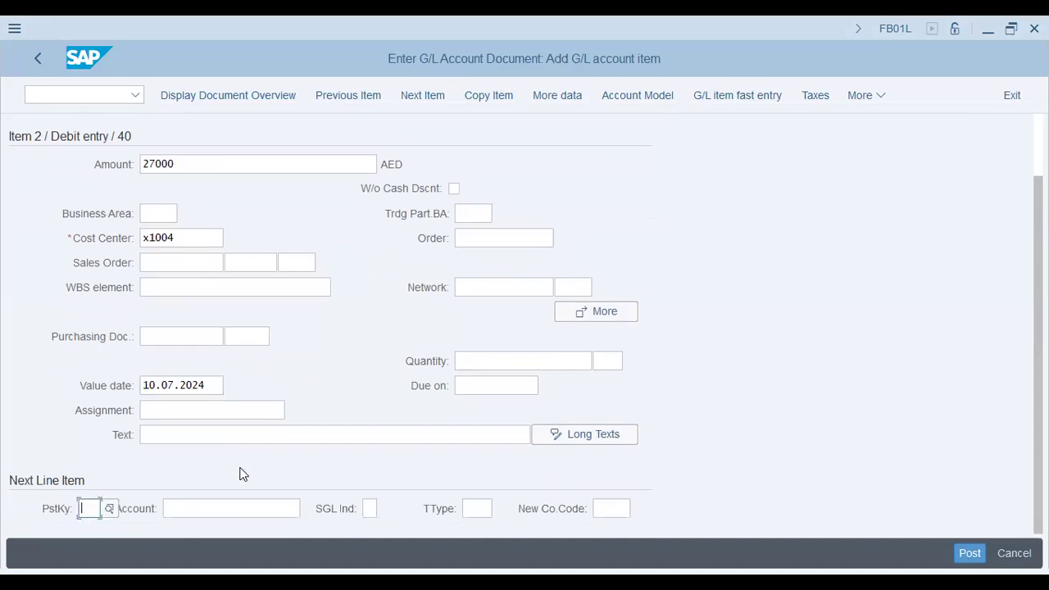
type("50")
key("Tab")
type("200691")
key("Return")
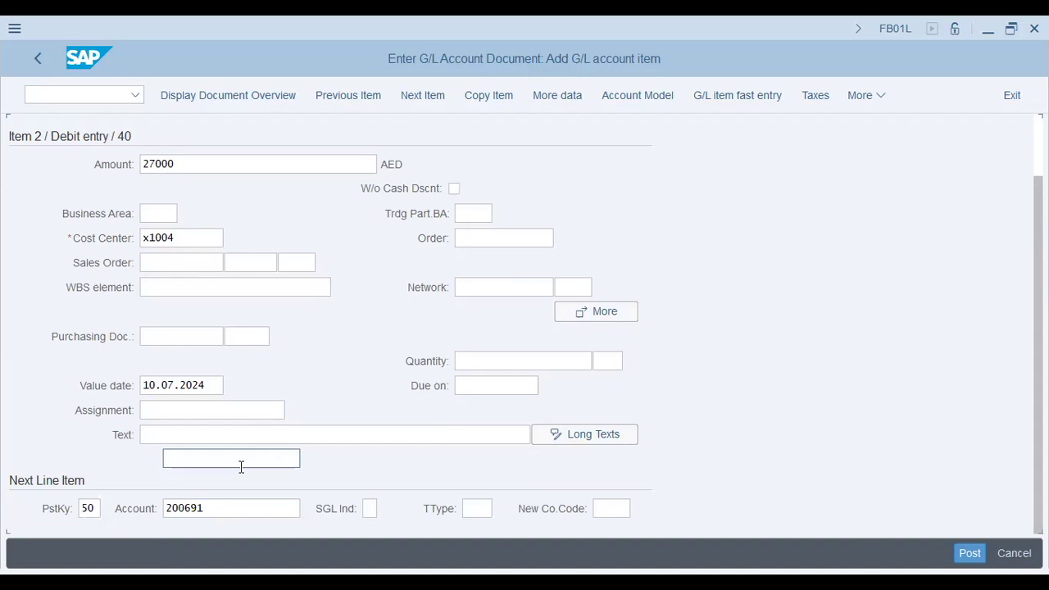
Enter * as the cash item's credit amount to balance the entry, then post the document
type("*")
key("Tab")
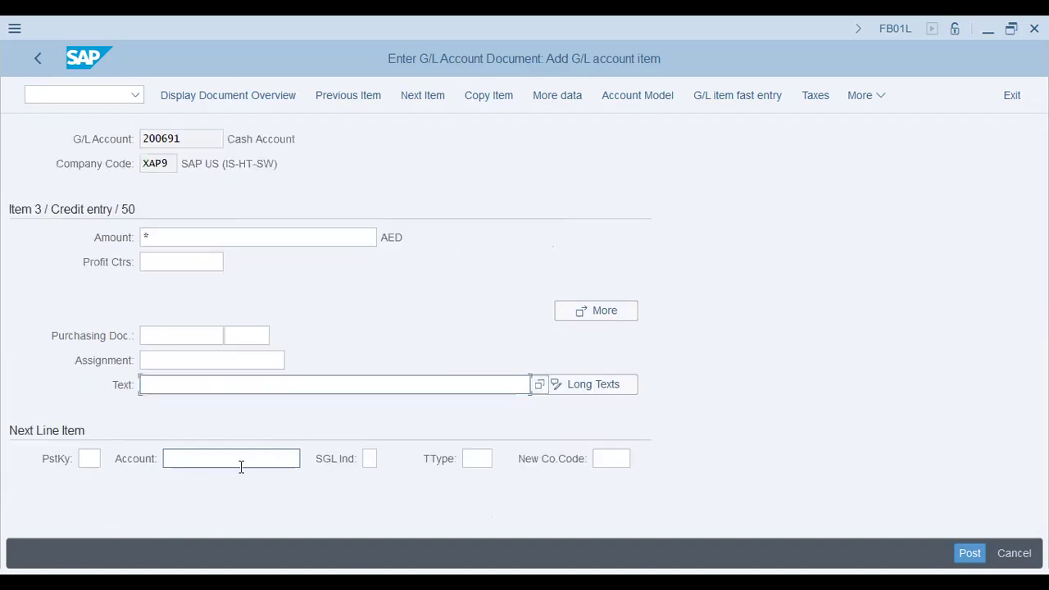
left_click(242, 466)
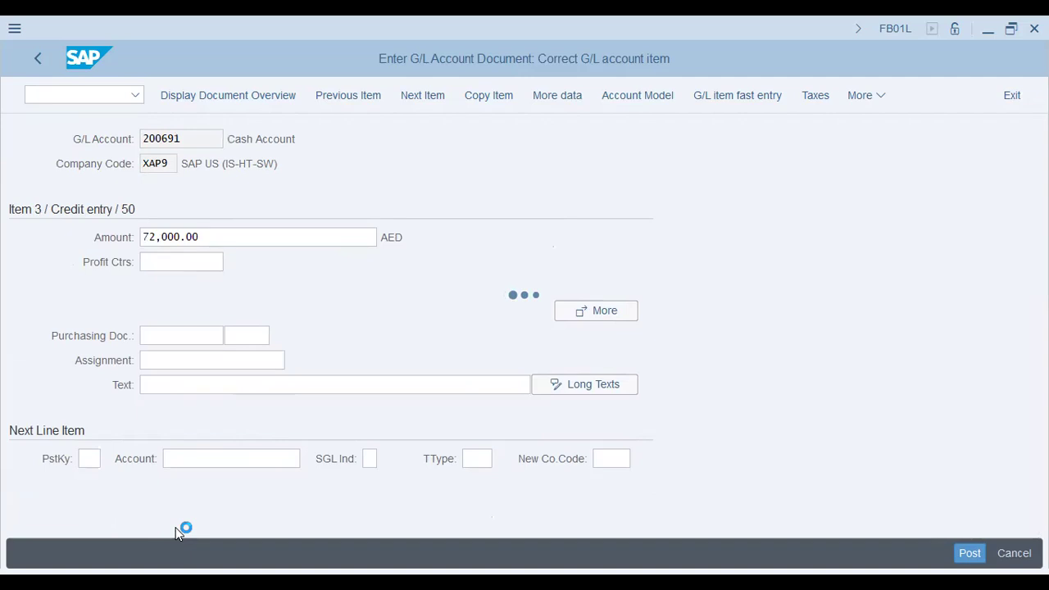
double_click(151, 553)
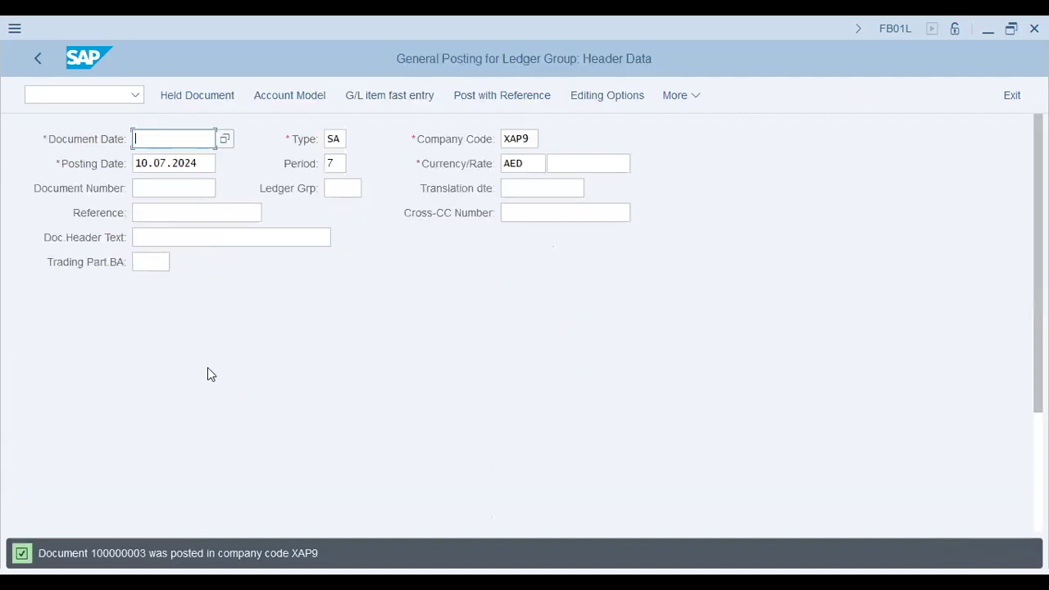
Try to open transaction KB32N from the posting screen
left_click(93, 93)
type("/n kf")
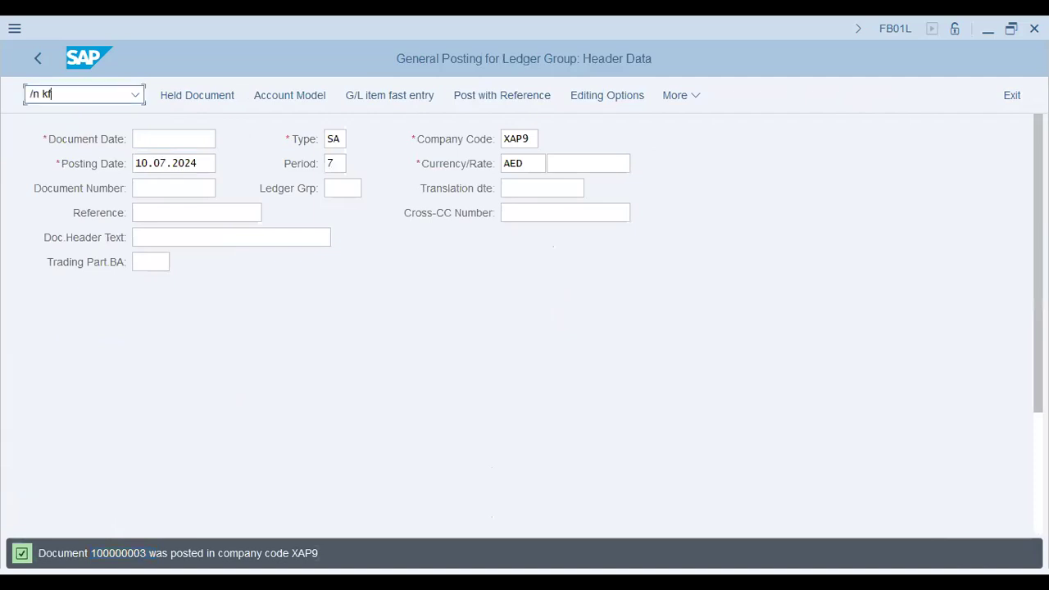
key("BackSpace")
type("b31")
key("BackSpace")
type("2n")
key("Return")
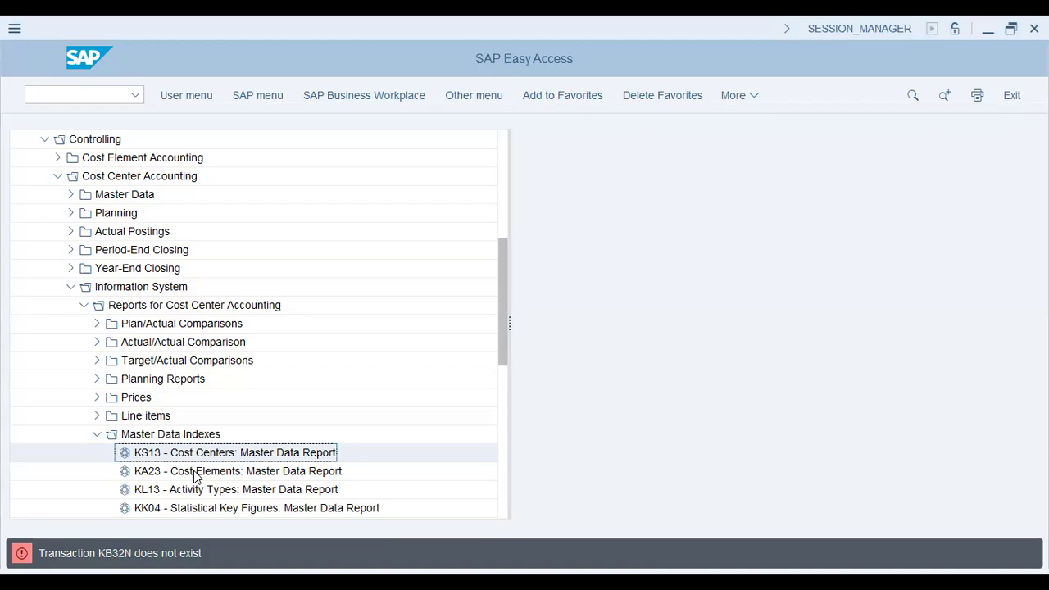
Open statistical key figure entry with transaction KB31N and display the existing posting to check its EMP quantities
left_click(123, 92)
type("/n kb31n")
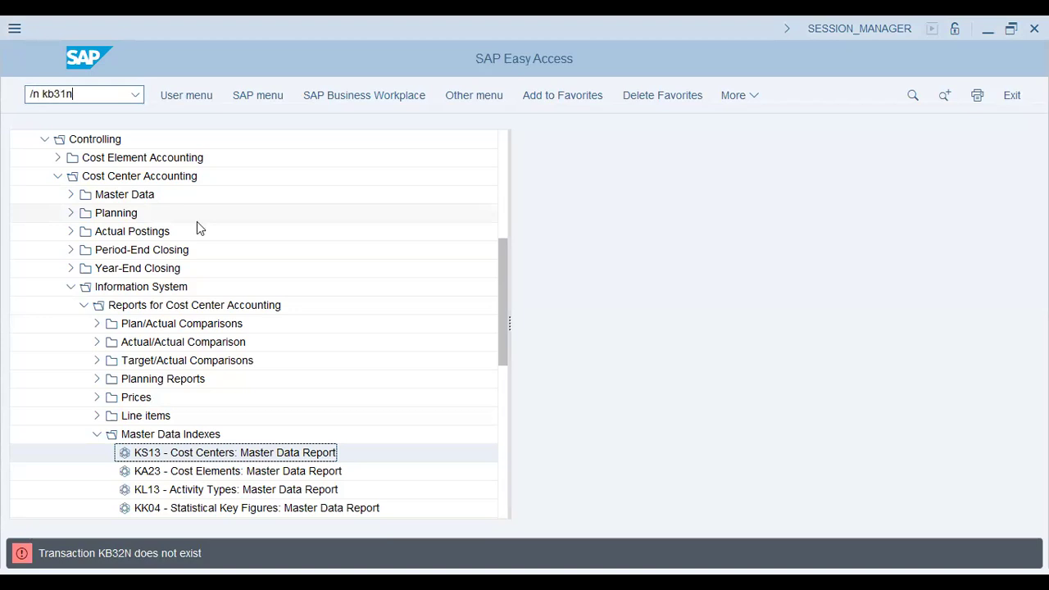
key("Return")
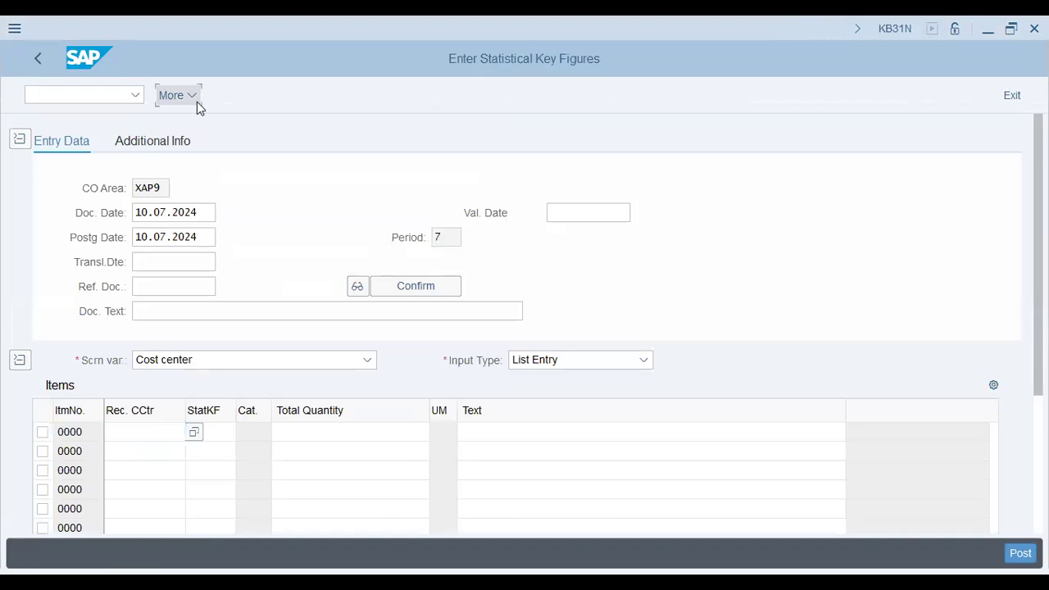
left_click(195, 100)
mouse_move(199, 127)
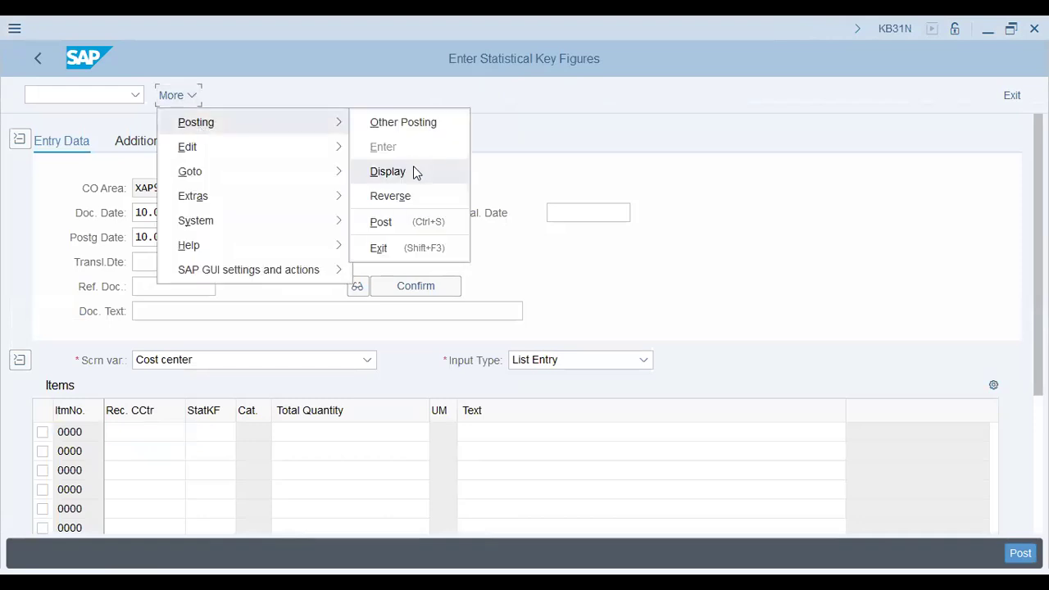
left_click(415, 172)
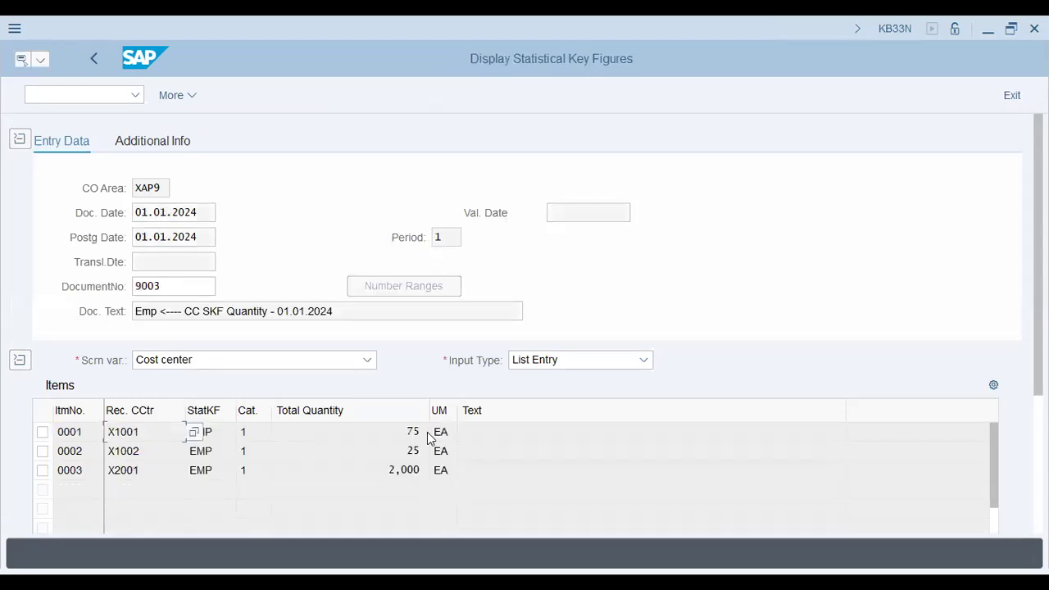
left_click(409, 470)
Try to reverse the statistical key figure posting with document date and posting date 01.01.2024, without specifying a document
left_click(172, 97)
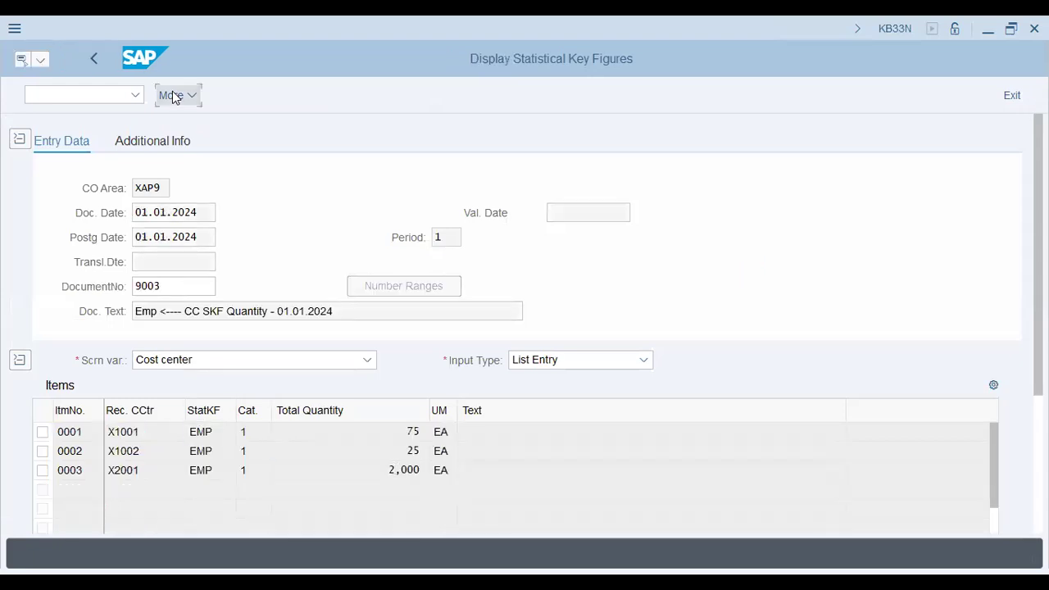
left_click(410, 227)
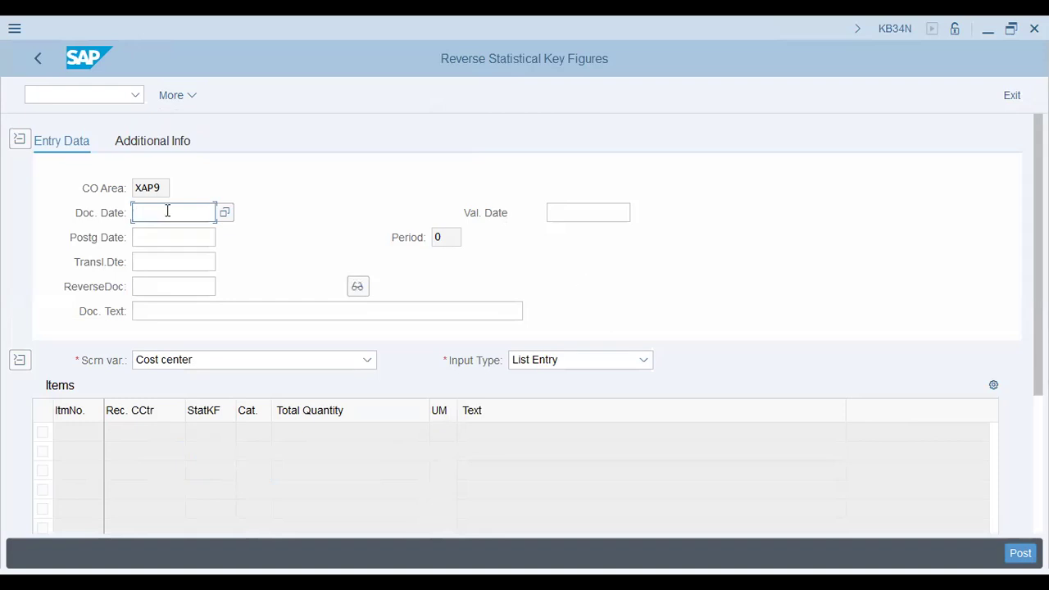
type("01.01.2024")
key("Tab")
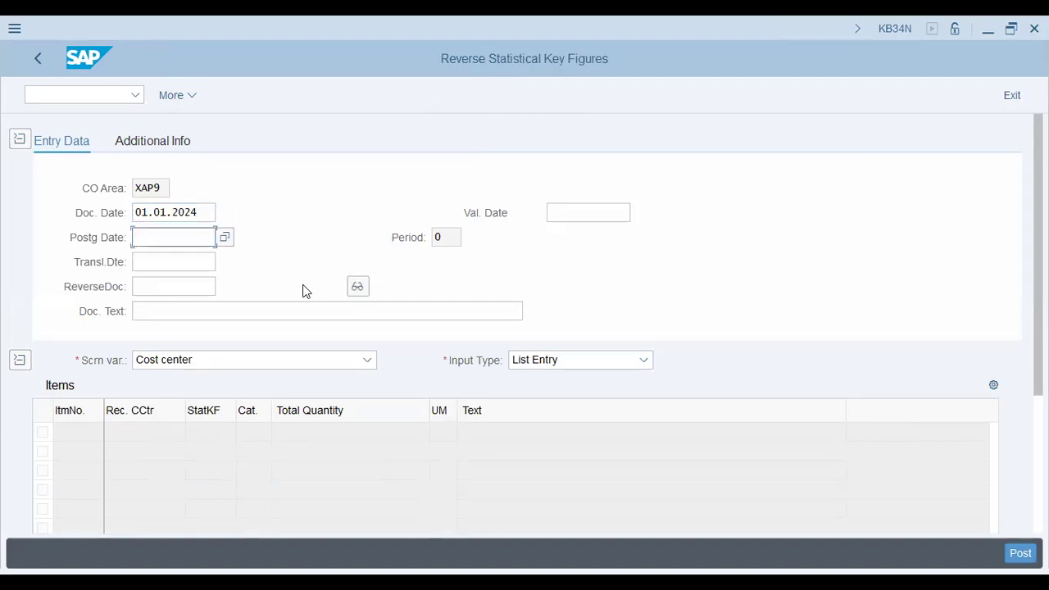
type("01")
key("BackSpace")
key("BackSpace")
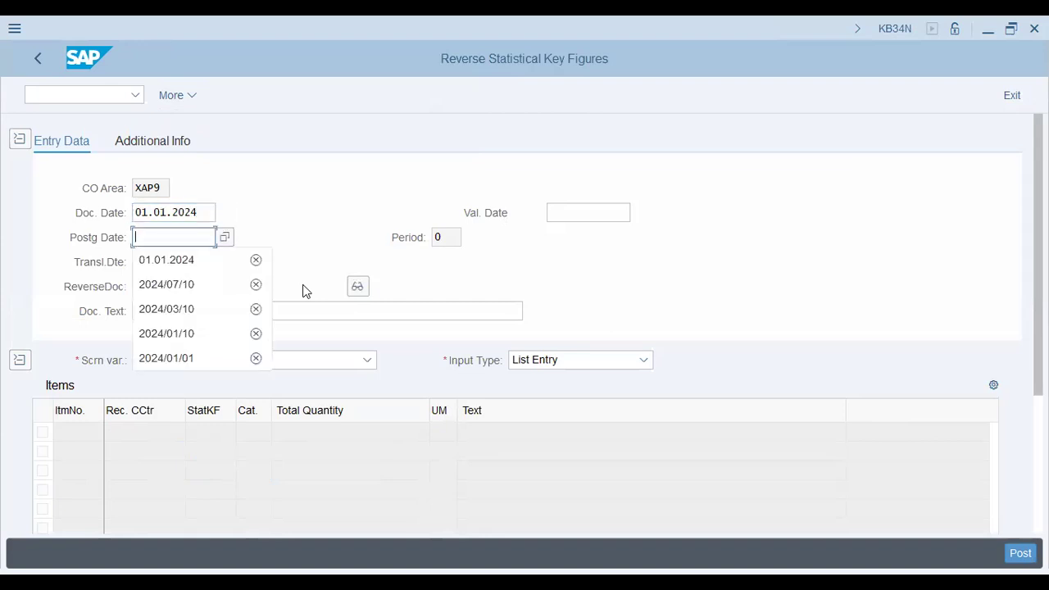
key("Down")
key("Return")
key("Tab")
key("Tab")
key("Tab")
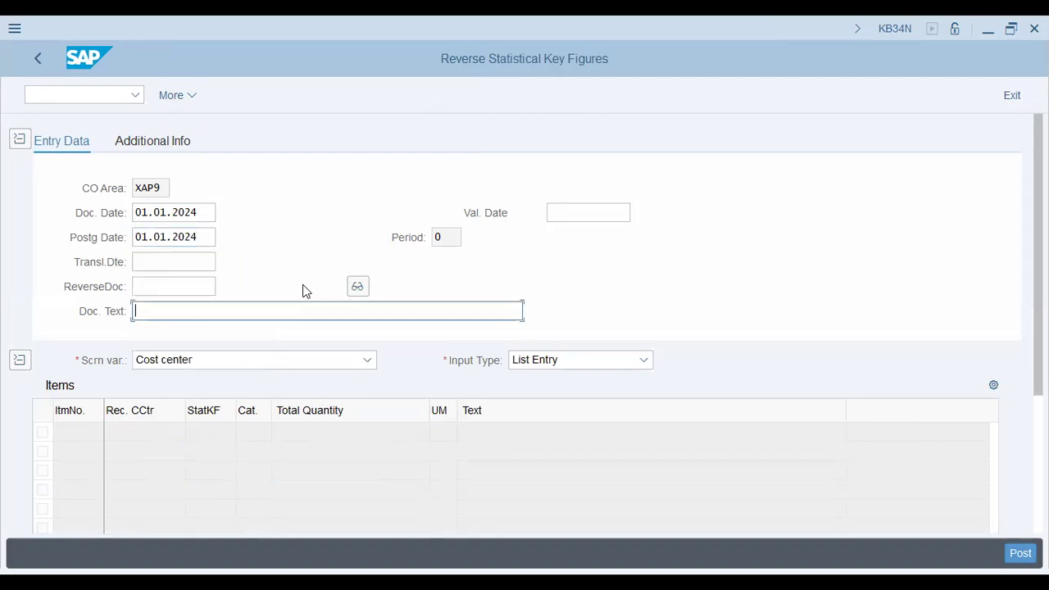
key("Return")
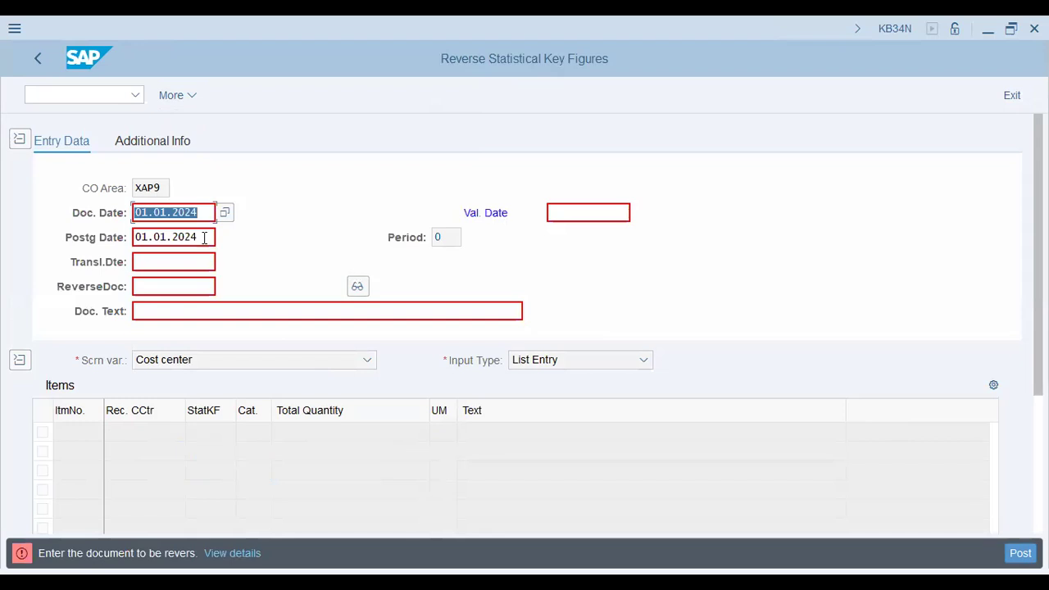
Open the search for the document to be reversed, close it without a selection and exit the reversal
left_click(219, 290)
left_click(221, 287)
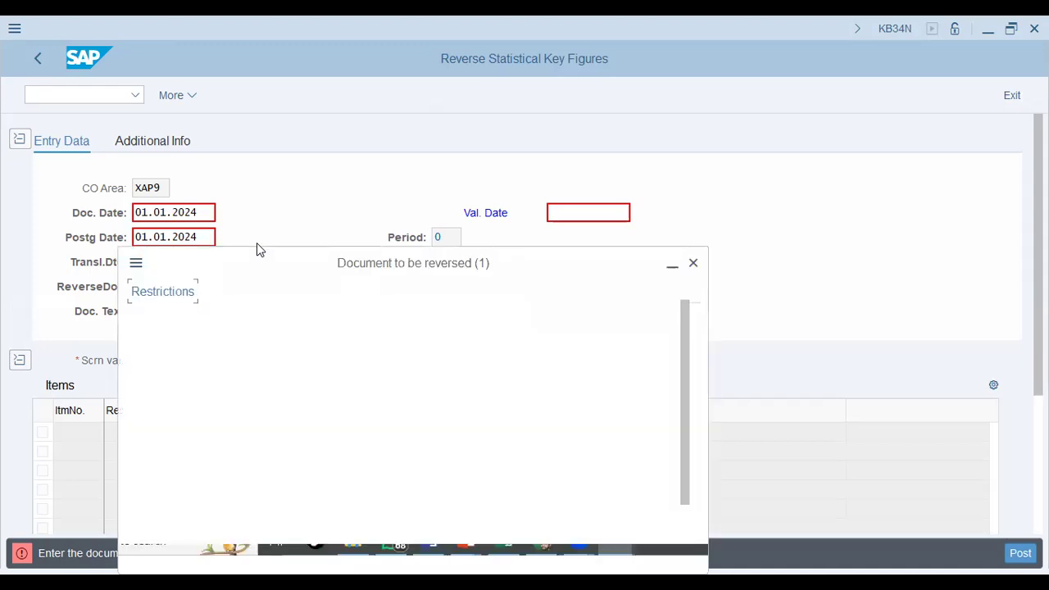
left_click(693, 267)
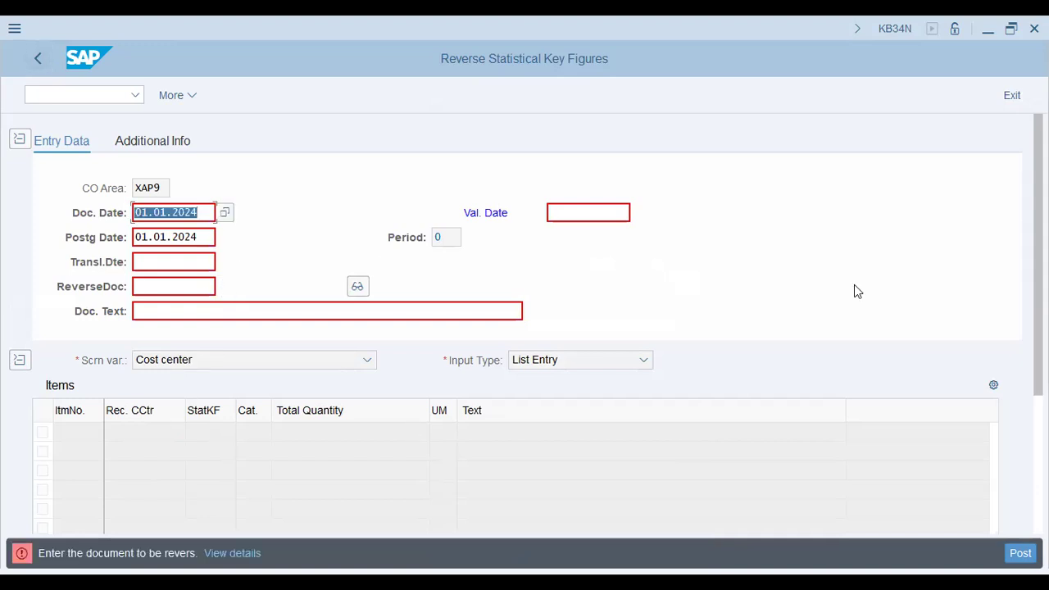
left_click(1011, 96)
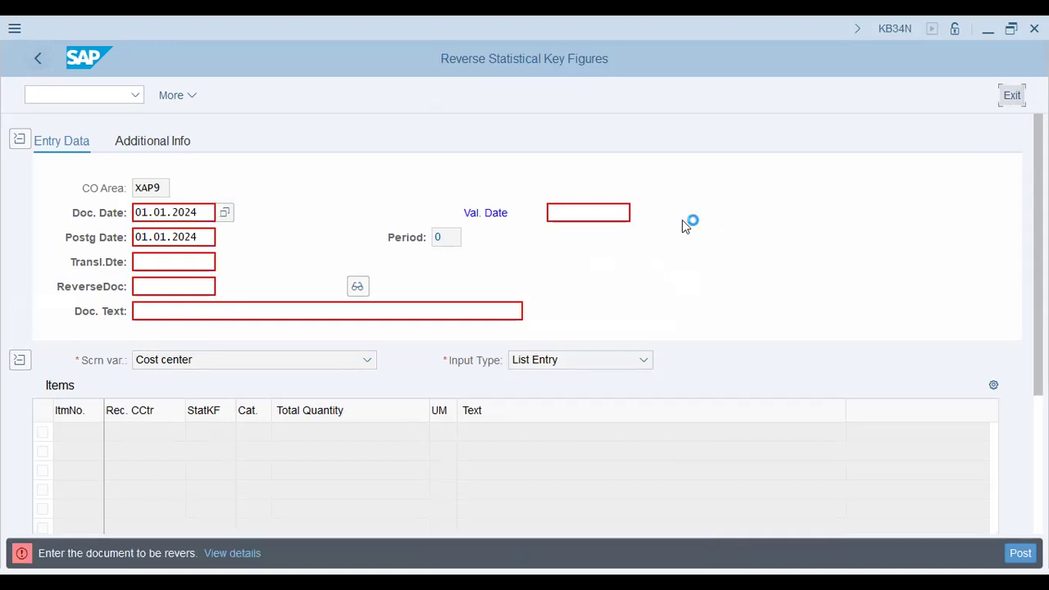
Return to KB31N, display the posted statistical key figures and select their document number
left_click(111, 95)
type("/n kb")
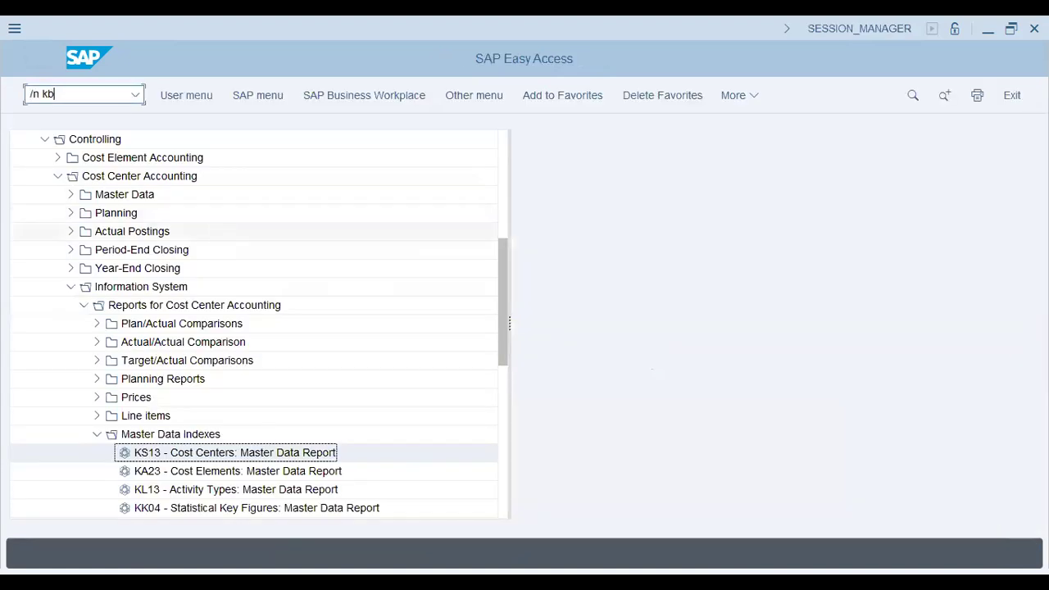
type("31n")
key("Return")
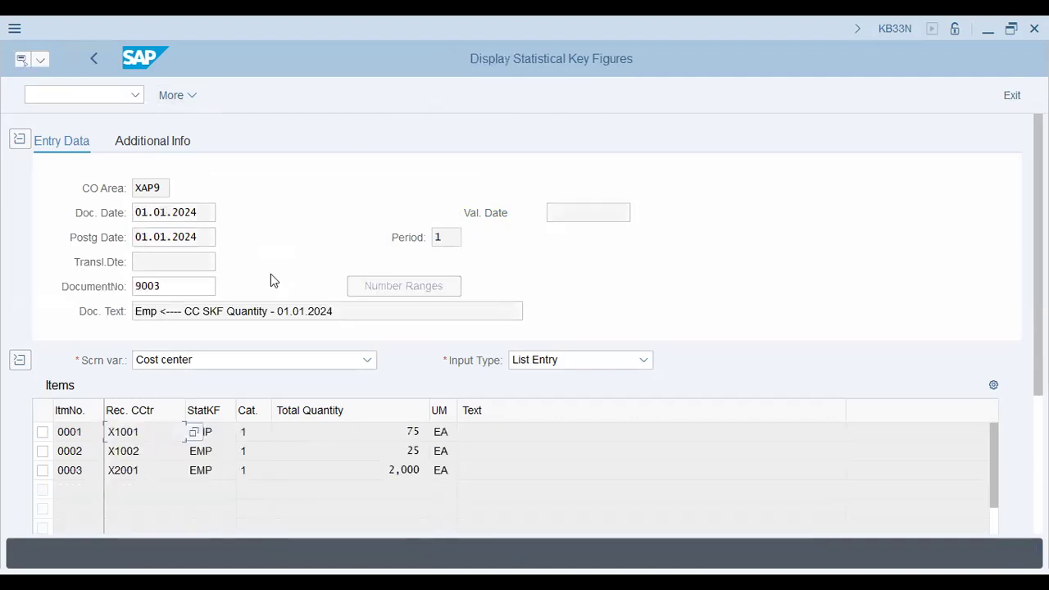
left_click(176, 291)
key("ctrl+c")
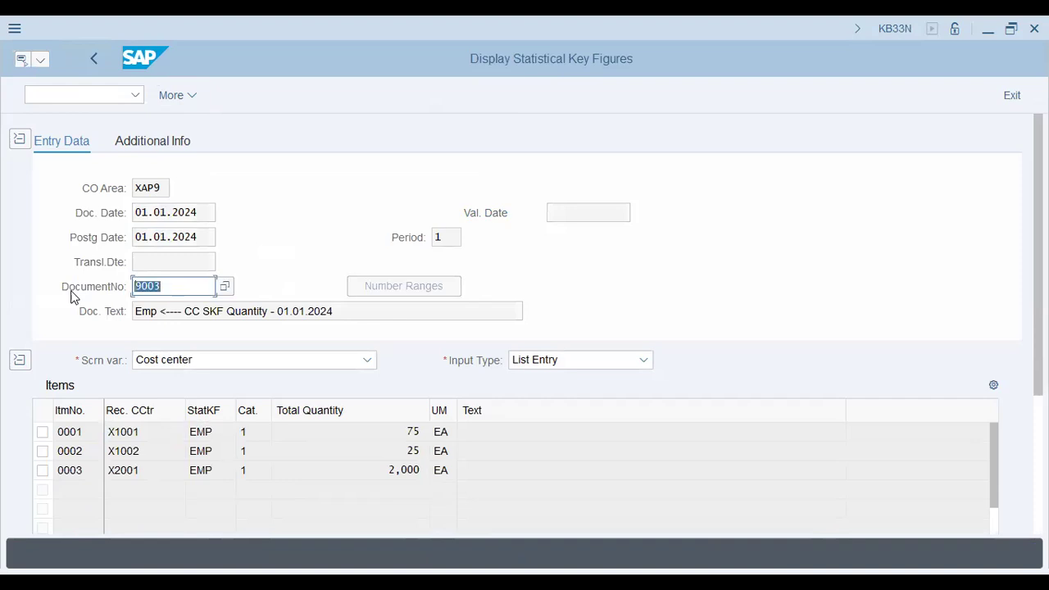
Try to reverse statistical key figure document 9003 with document and posting date 01.01.2024, and view the error details
left_click(173, 98)
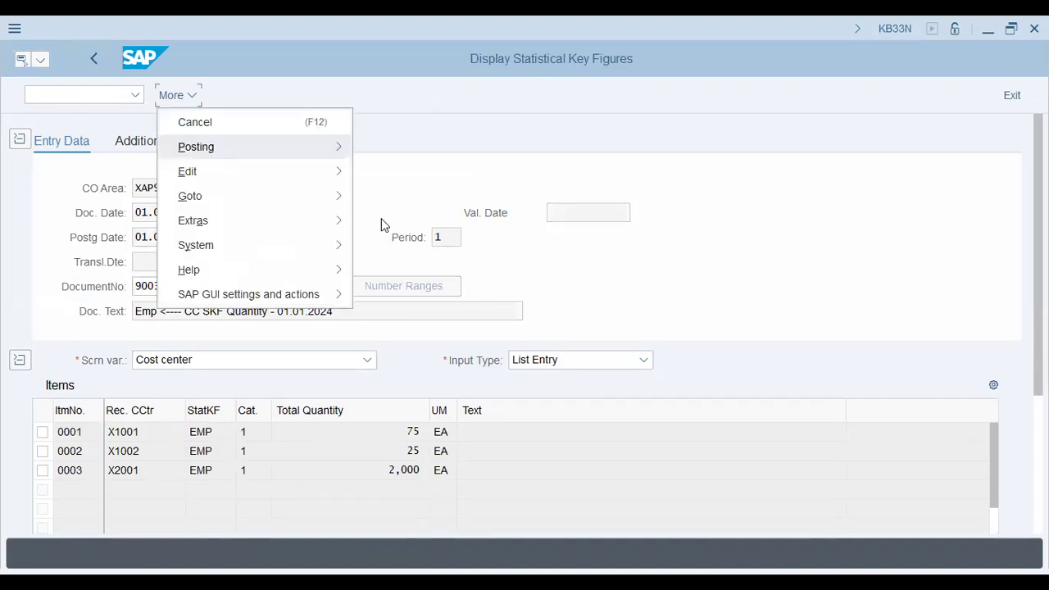
left_click(535, 201)
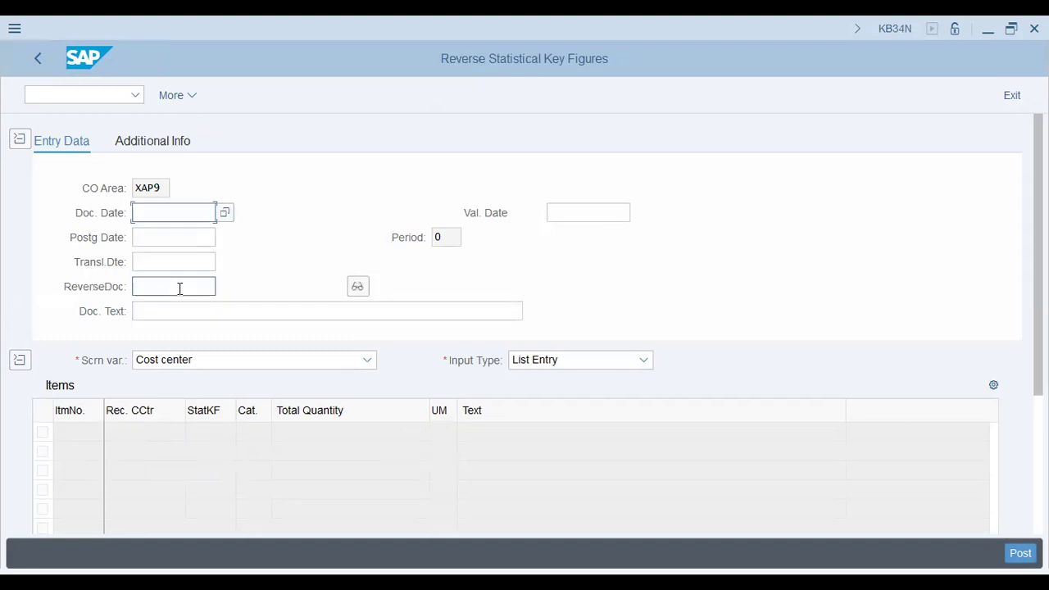
left_click(180, 289)
key("ctrl+v")
left_click(166, 215)
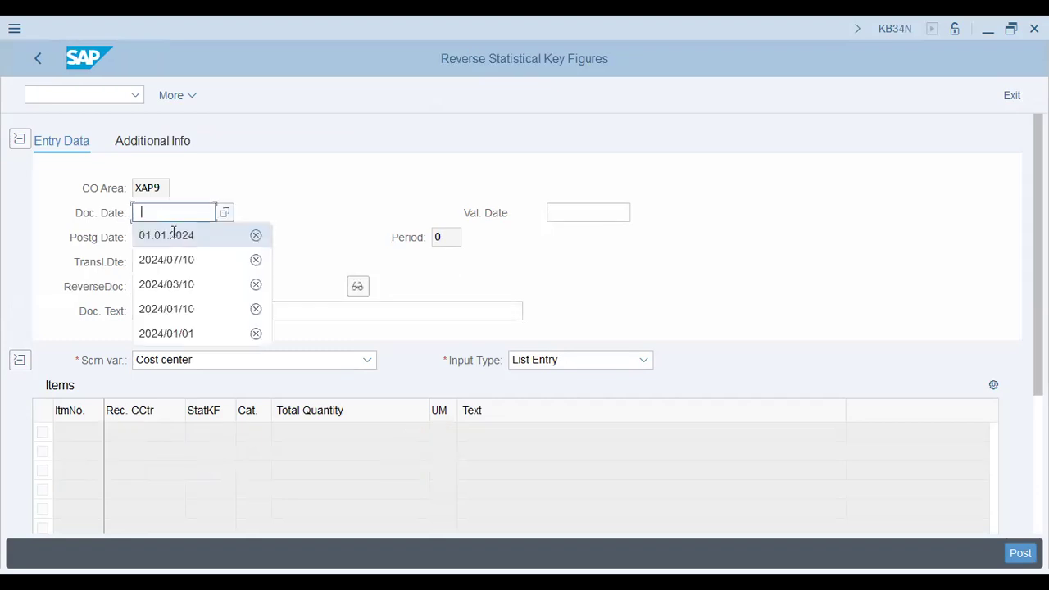
left_click(174, 234)
left_click(174, 236)
left_click(174, 254)
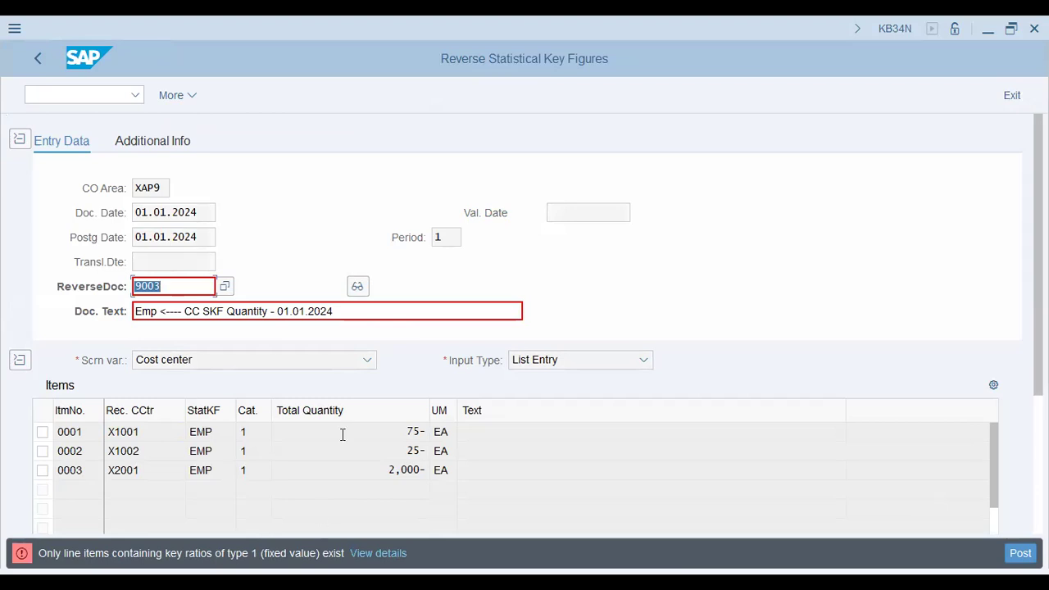
left_click(384, 555)
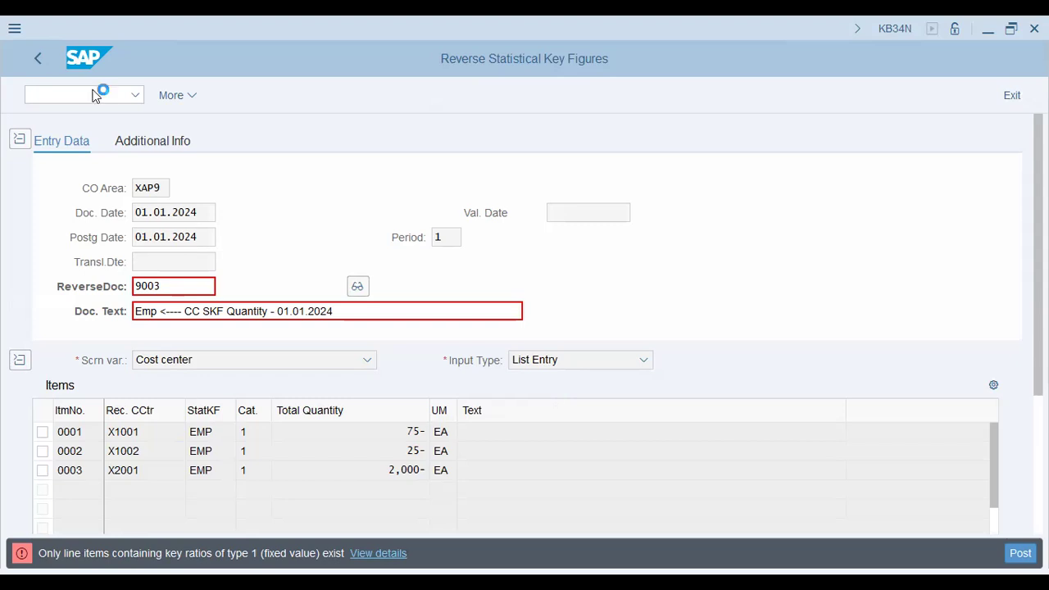
Leave the reversal and start a new statistical key figure entry with transaction KB31N
type("/n kb31n")
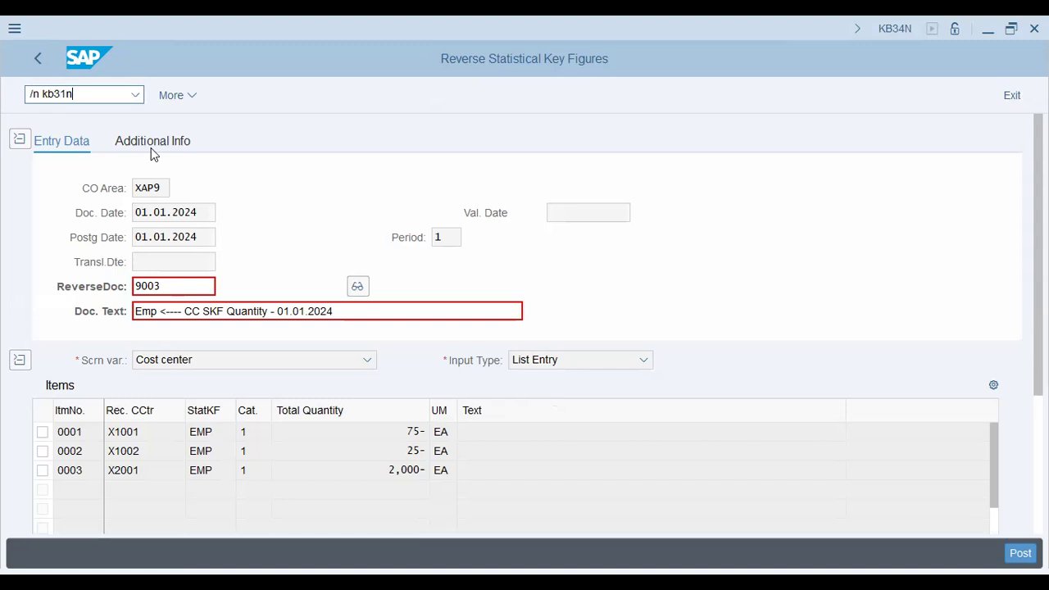
key("Return")
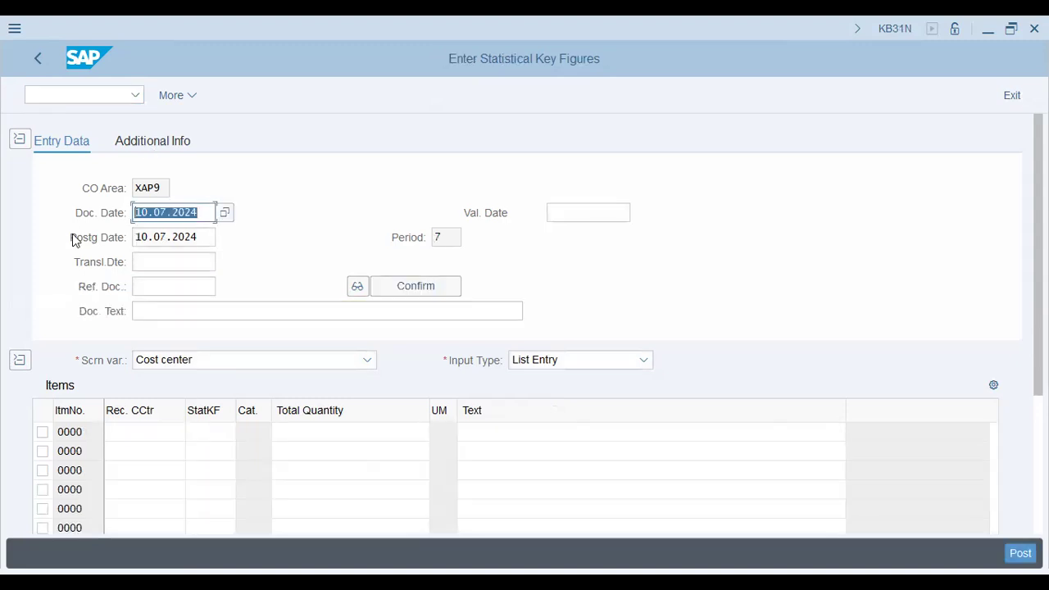
Set both the document date and the posting date of the statistical key figure entry to 01.01.2024
type("01.")
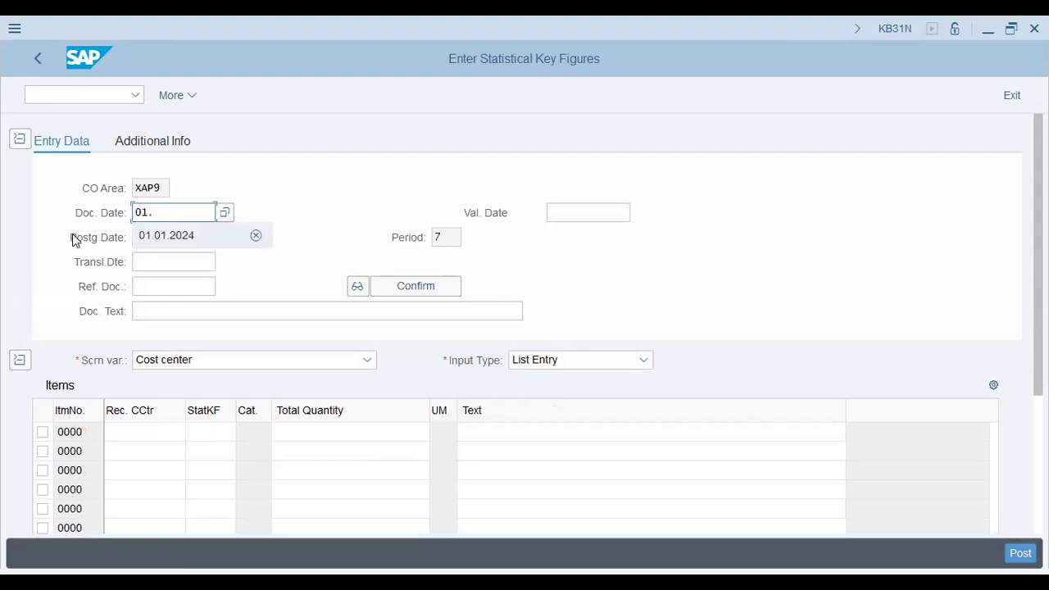
key("Tab")
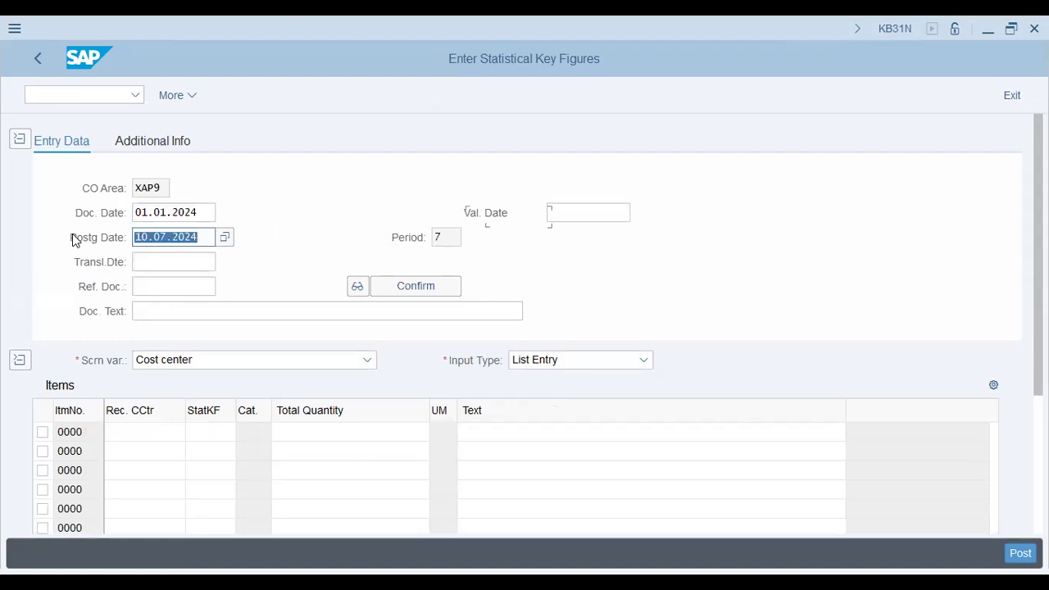
type("01.01.2024")
key("Tab")
key("Tab")
key("Tab")
key("Tab")
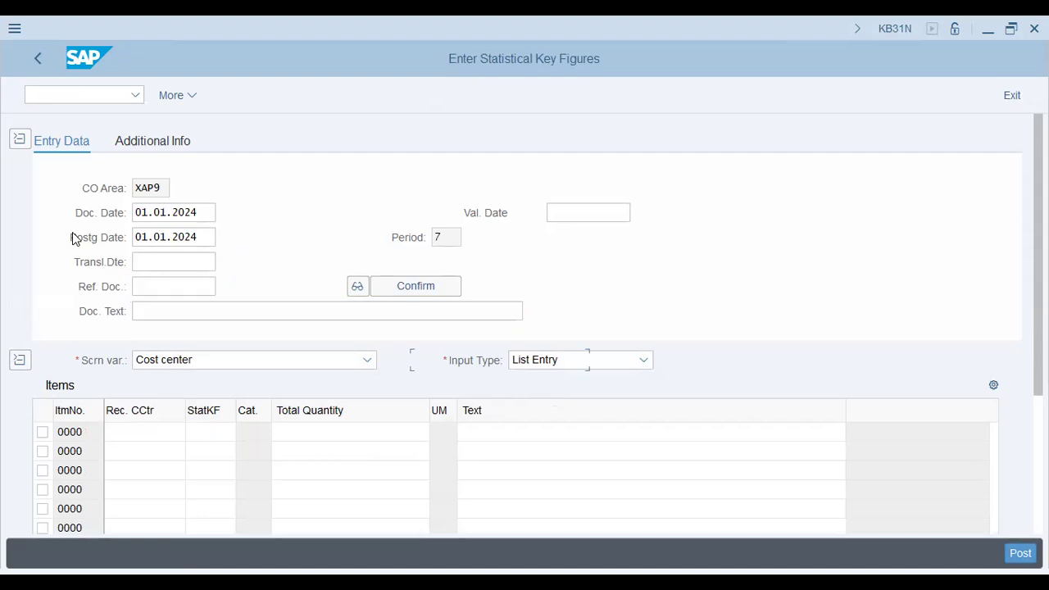
key("Tab")
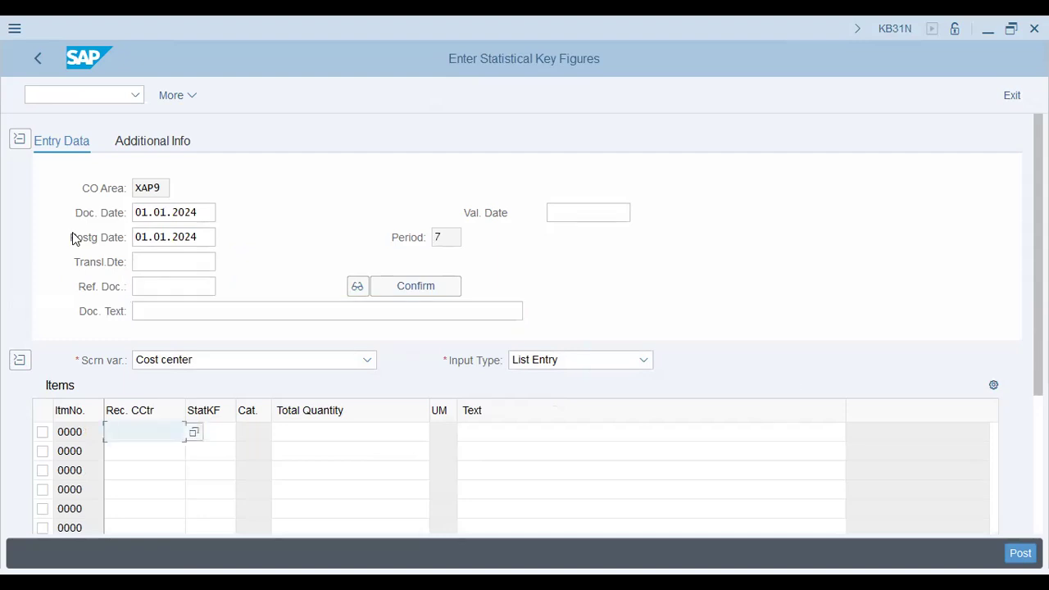
Enter the receiver cost centers X1001, X1002 and X2001 in the first three item rows
type("x")
key("Return")
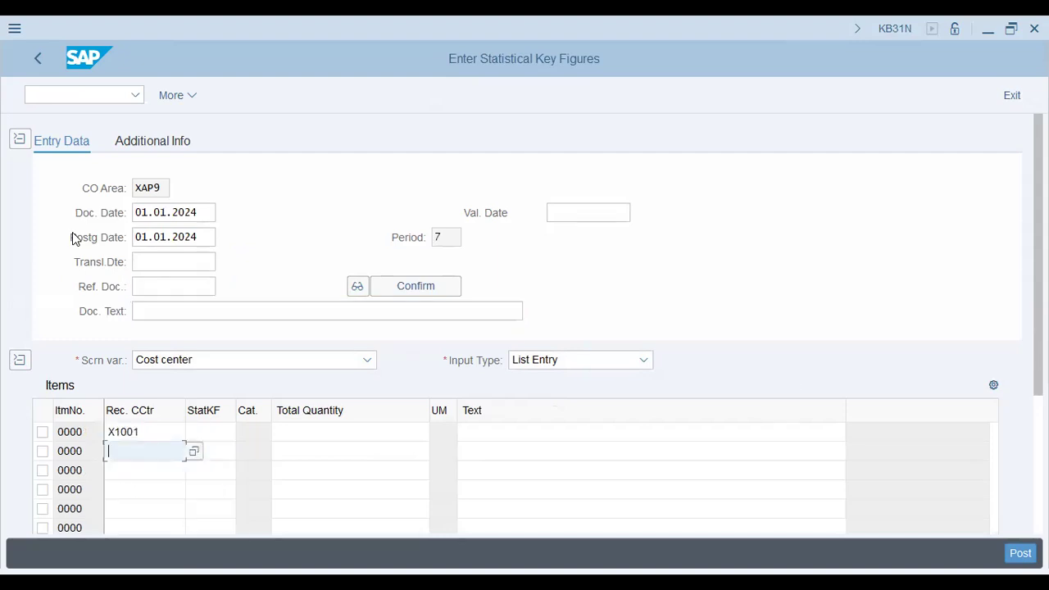
type("x")
key("Down")
key("Return")
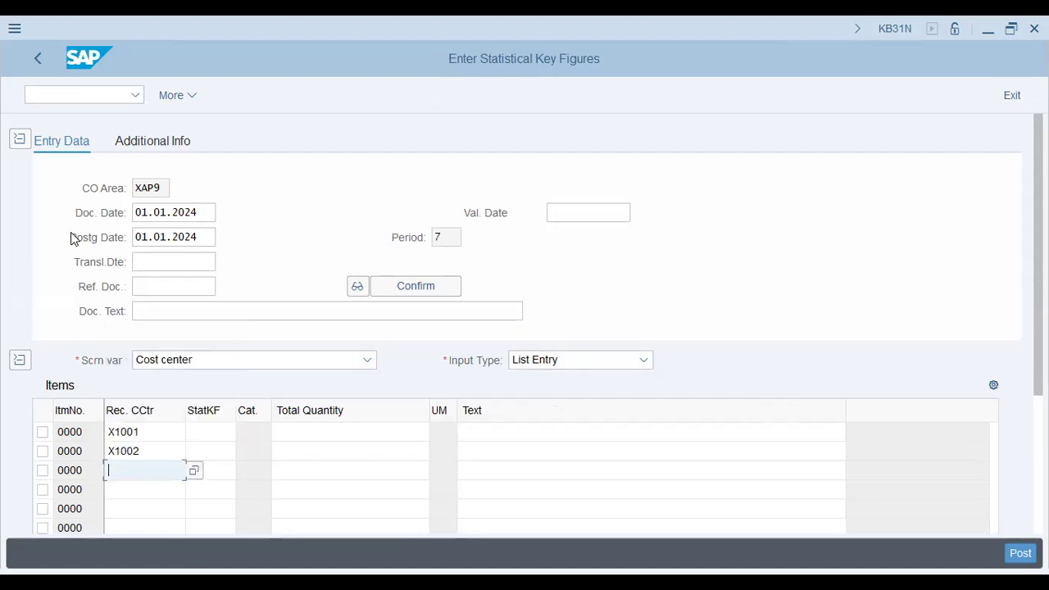
key("Down")
key("Down")
key("Return")
Assign the statistical key figure emp to all three cost center rows
key("Tab")
type("emp")
key("Up")
type("e")
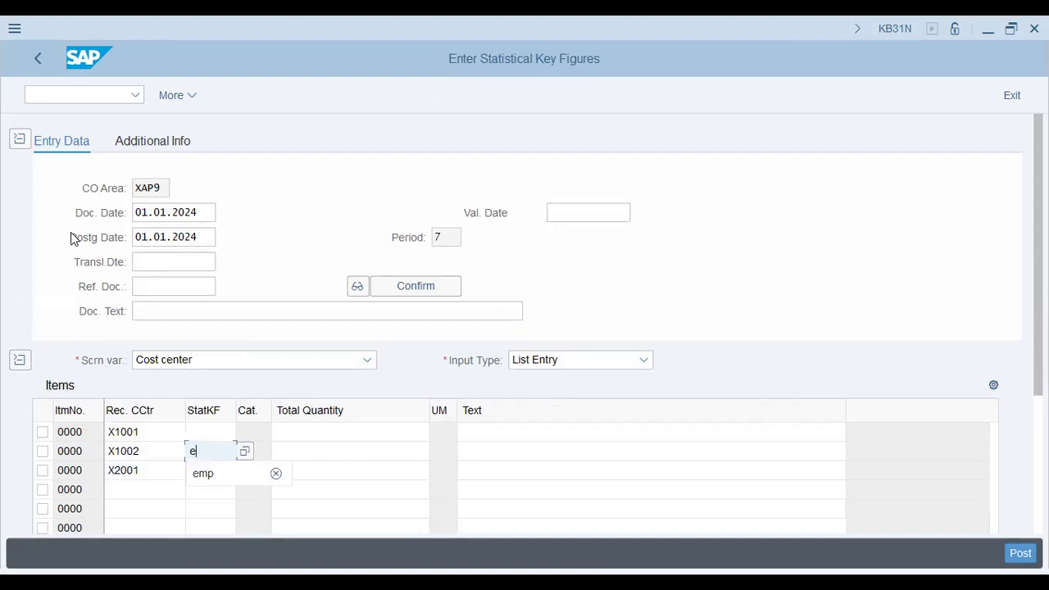
type("mp")
key("Up")
type("emp")
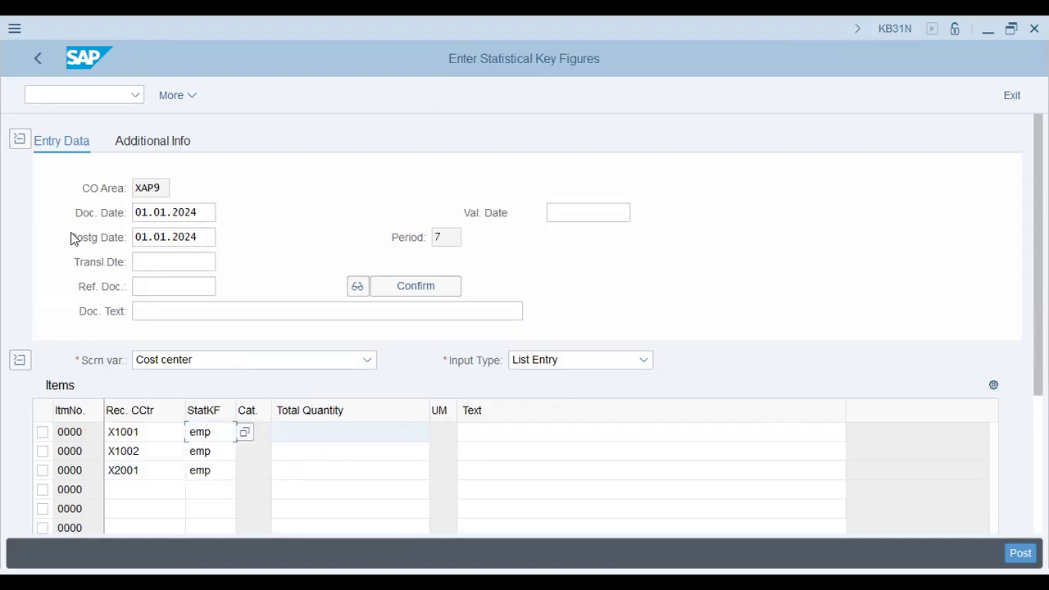
Enter total quantities of 75 for X1001, 25 for X1002 and 200 for X2001, and validate the items
key("Tab")
type("745")
key("BackSpace")
key("BackSpace")
type("5")
key("Return")
key("Down")
type("25")
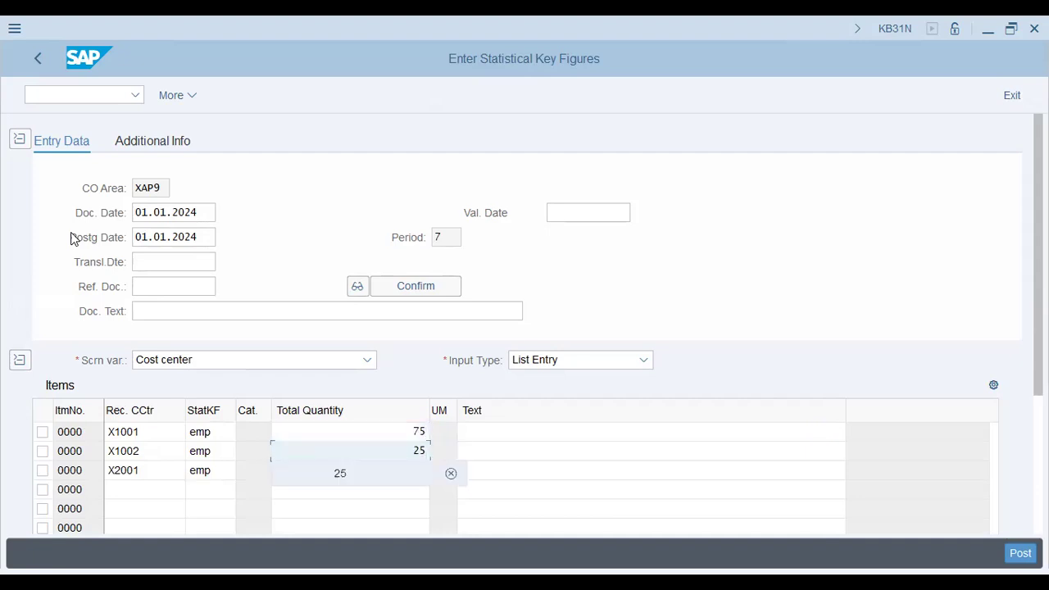
key("Return")
key("Down")
type("200")
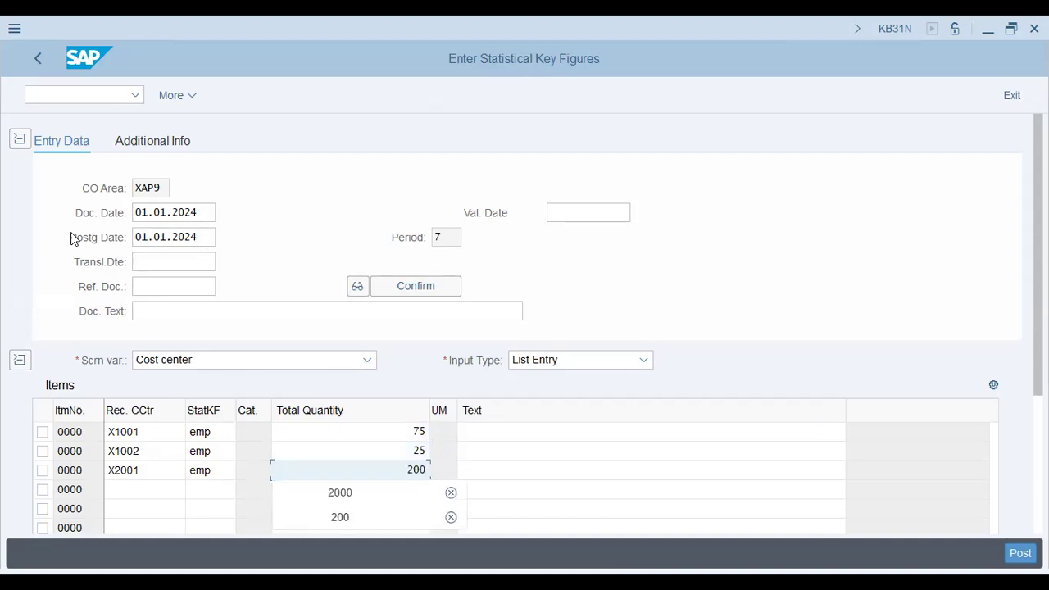
key("Return")
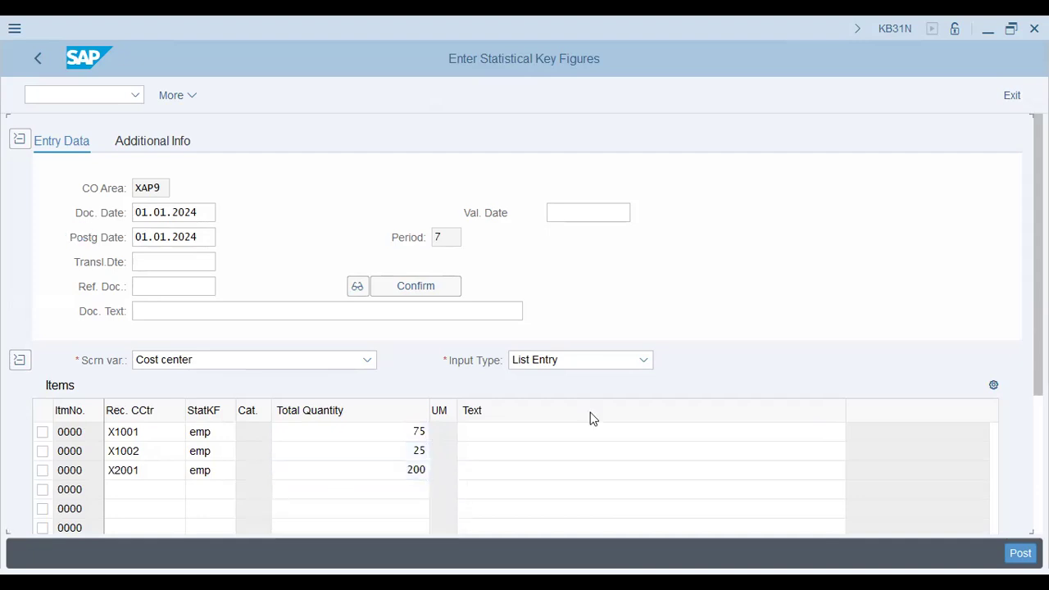
Change the document and posting dates to 02.01.2024 and post the statistical key figures
left_click(156, 212)
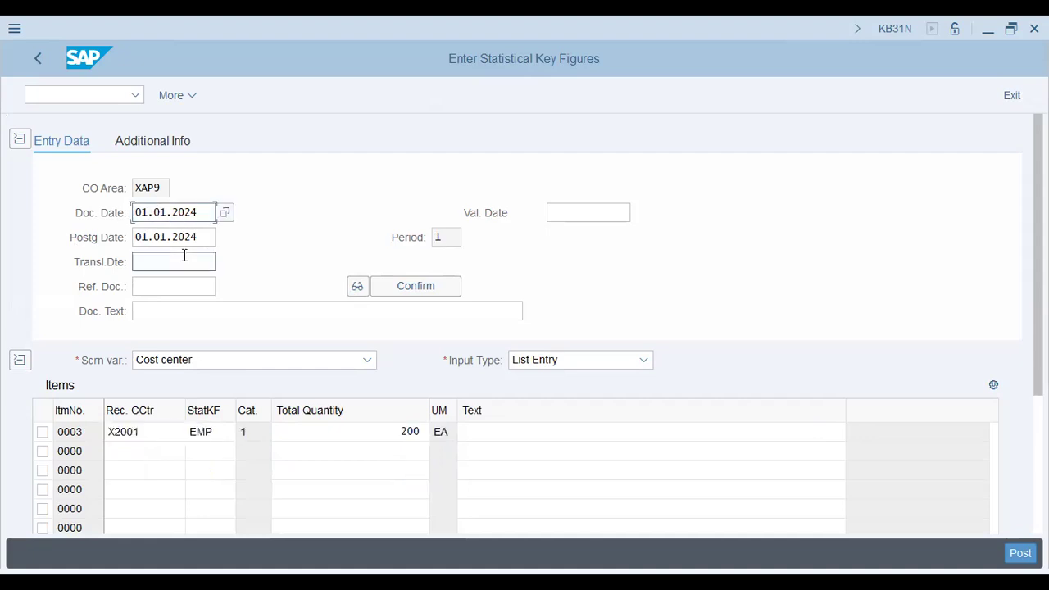
key("shift+Left")
type("2")
key("Down")
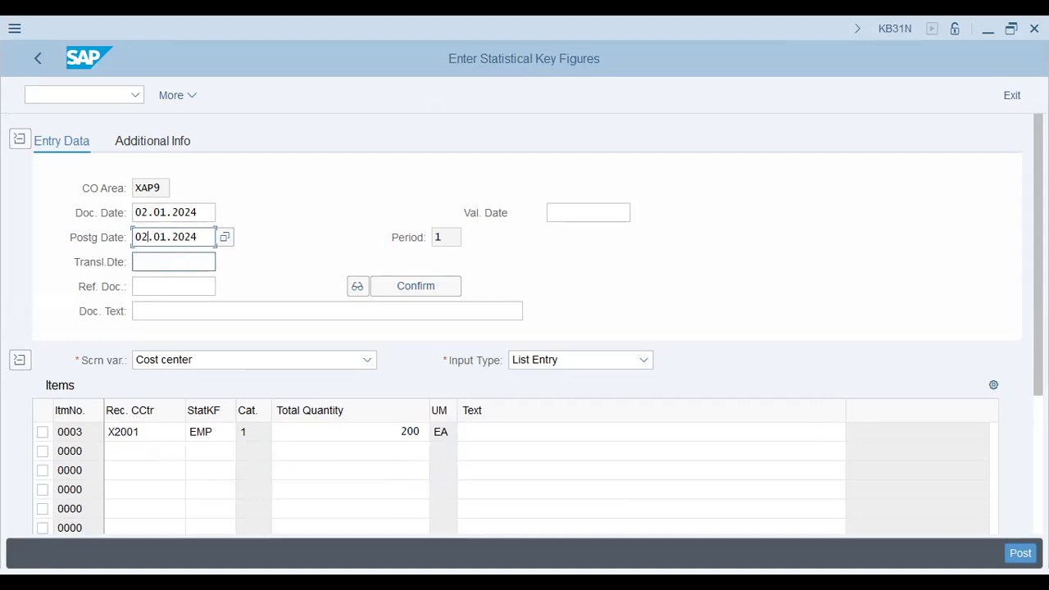
left_click(1019, 555)
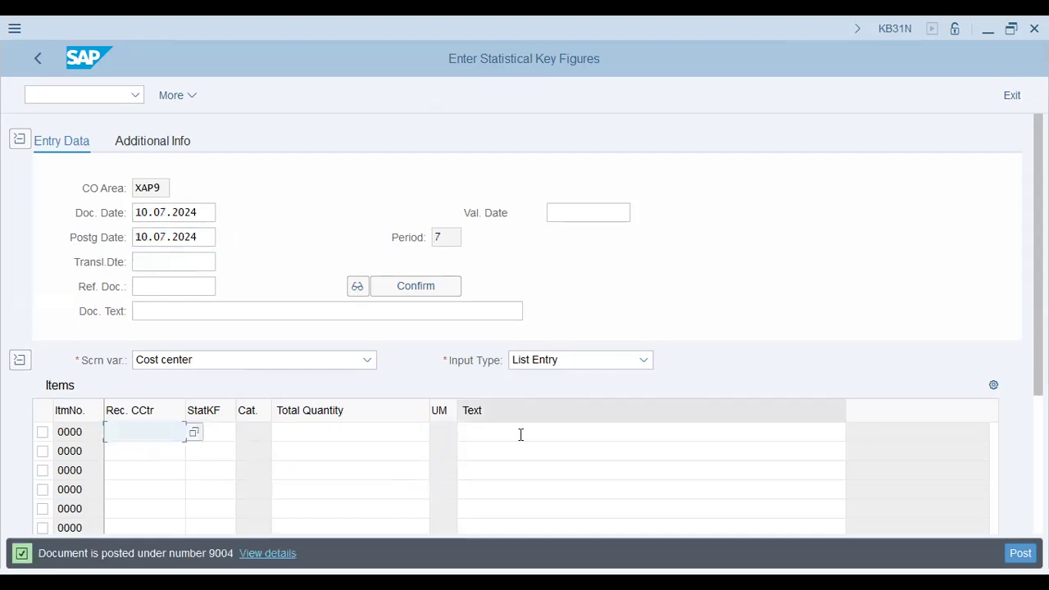
Open the actual assessment with transaction KSU5 and set the period range from 01 to 01
left_click(82, 93)
type("/")
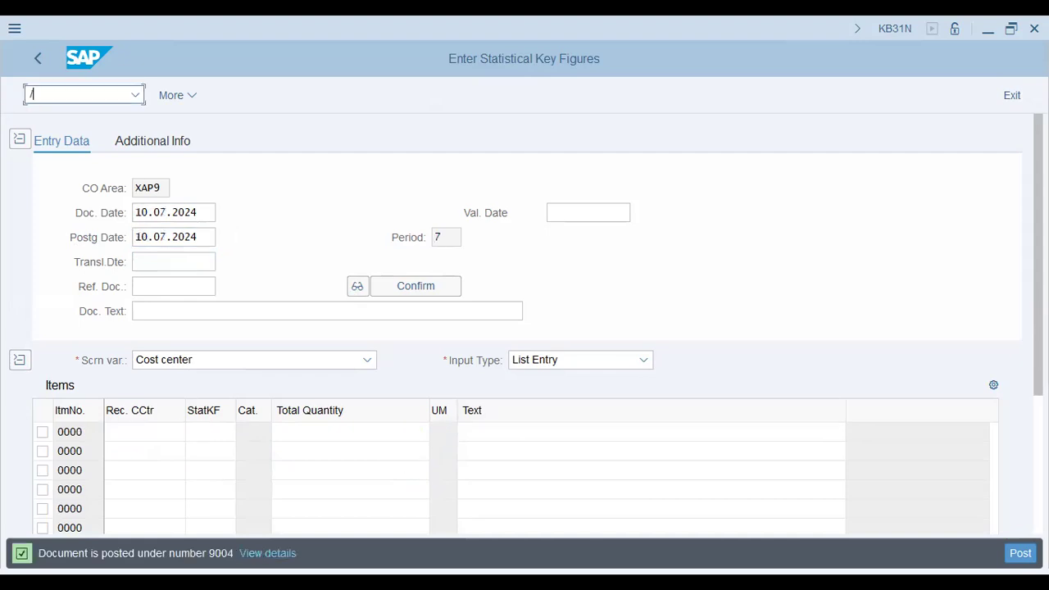
type("nksu5")
key("Return")
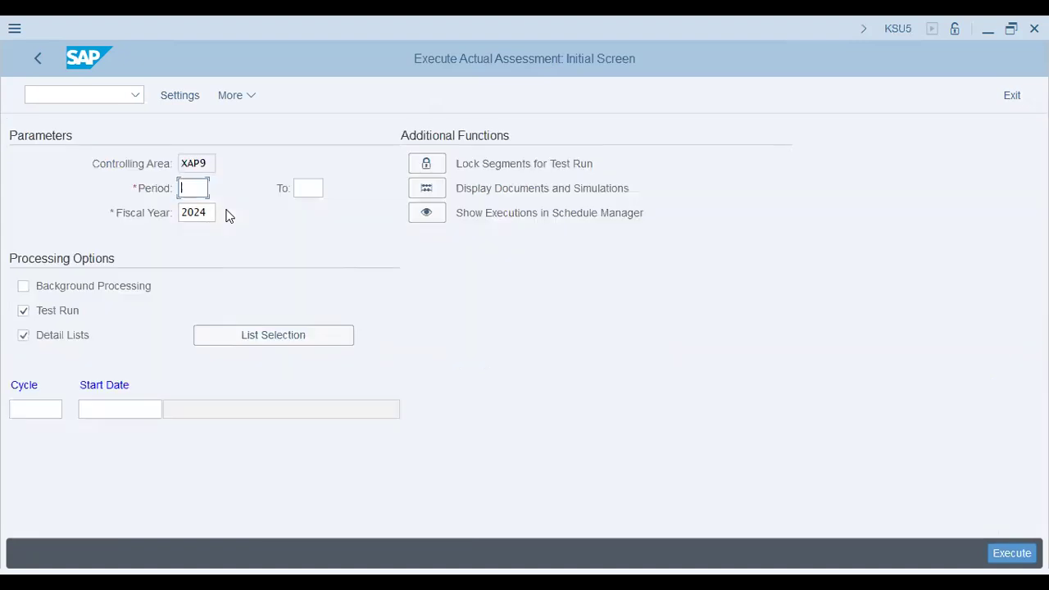
type("01")
key("Tab")
type("0")
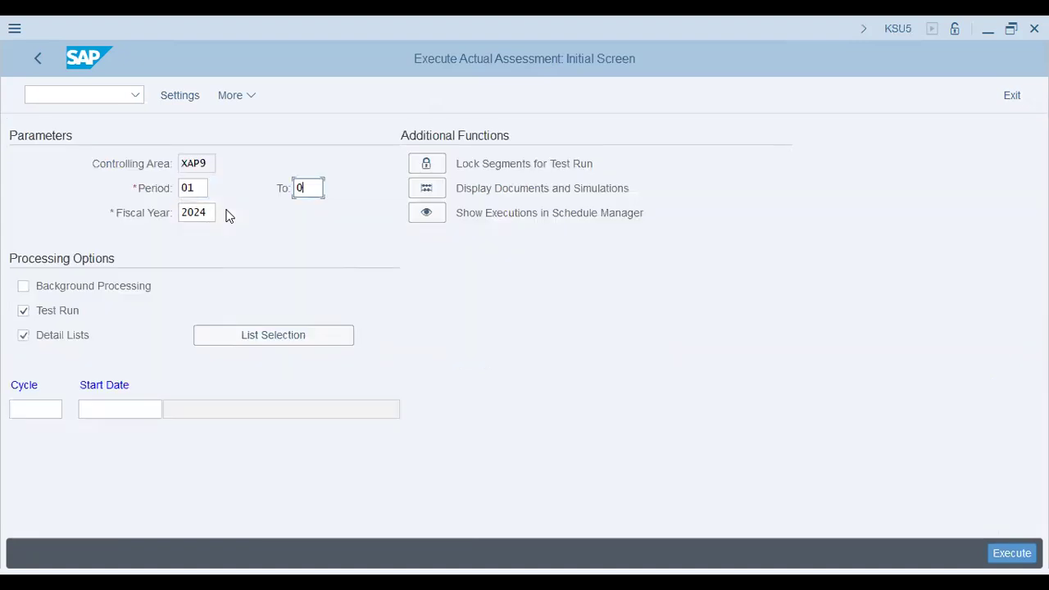
type("1")
key("Tab")
Turn on background processing and enter cycle XAP1 with start date 02.01.2024
left_click(69, 287)
left_click(37, 410)
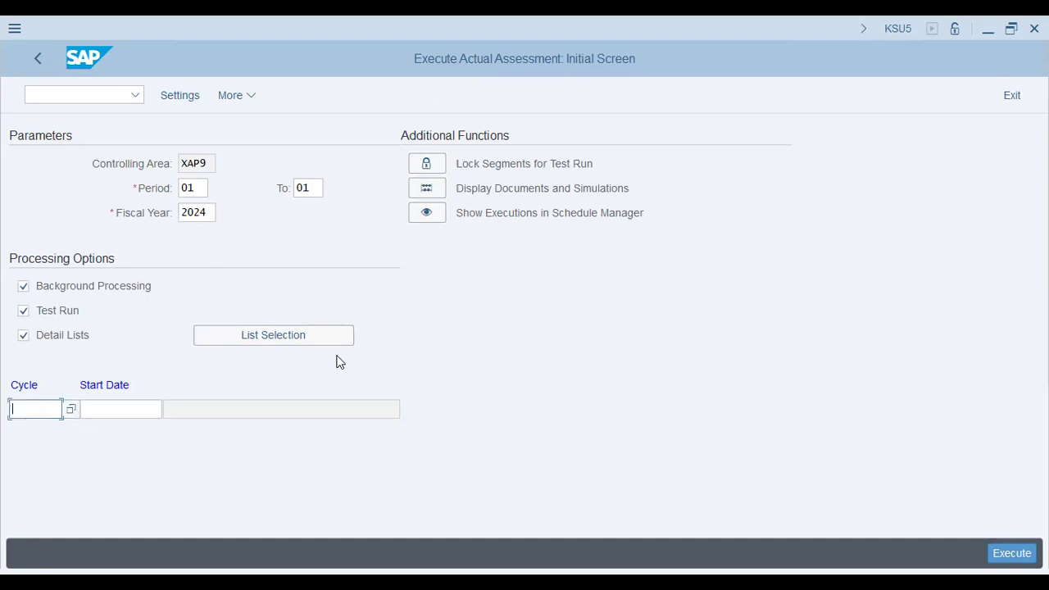
type("xap1")
key("Tab")
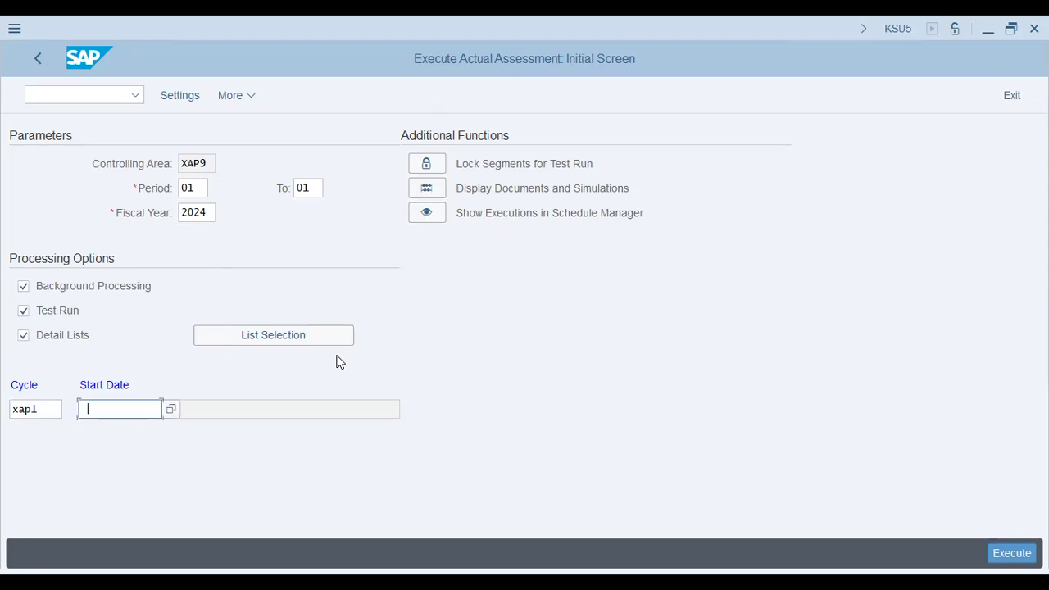
type("02.01.2024")
key("Return")
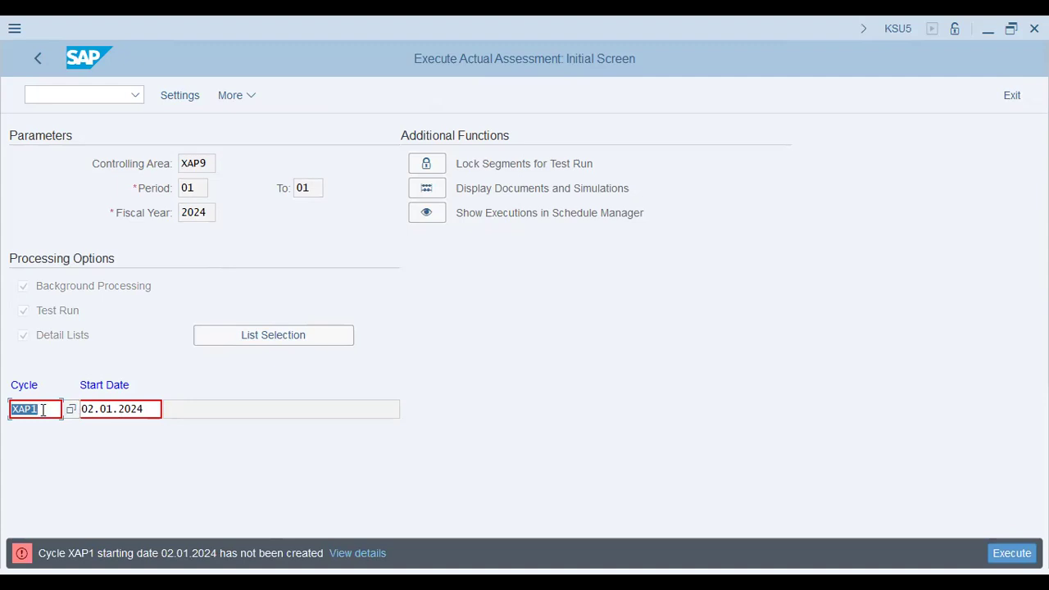
Correct the start date of cycle XAP1 to 01.01.2024
left_click(86, 410)
type("1")
key("Return")
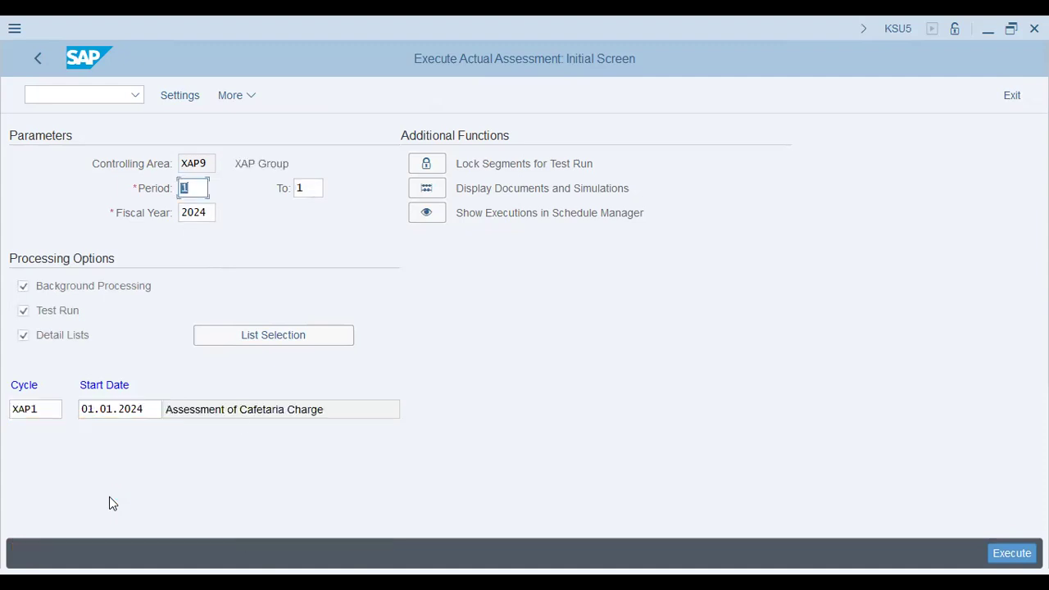
Execute the assessment as a background job named Assessment with output device lp01
left_click(260, 411)
left_click(1012, 552)
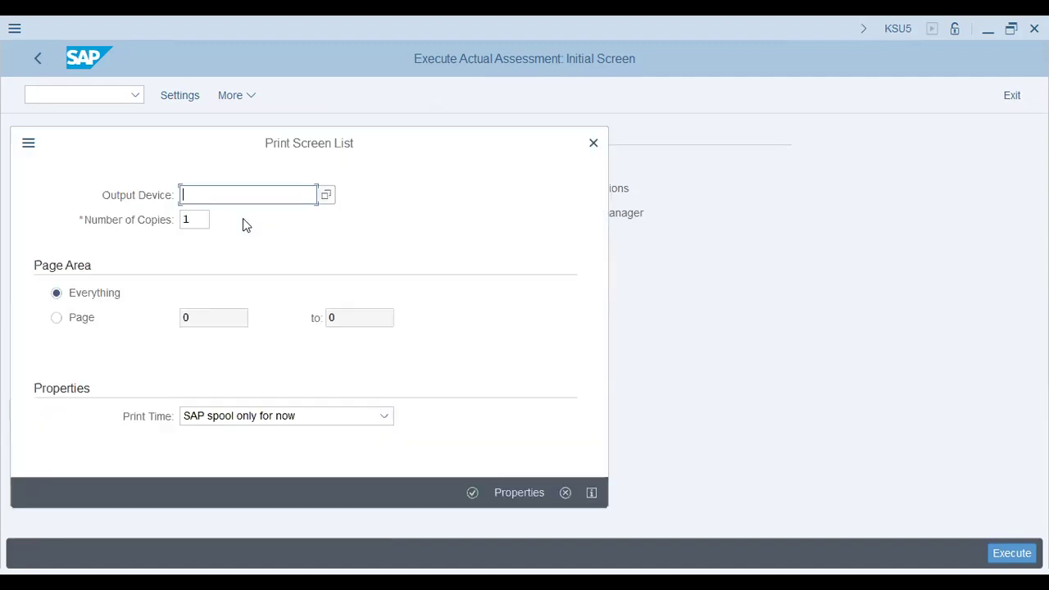
type("lp01")
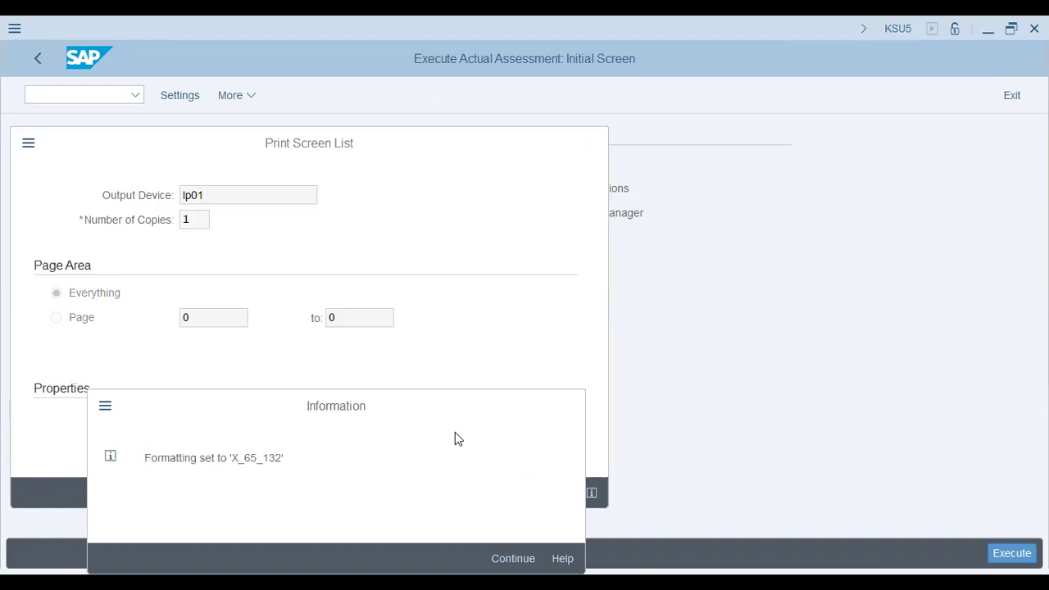
key("Return")
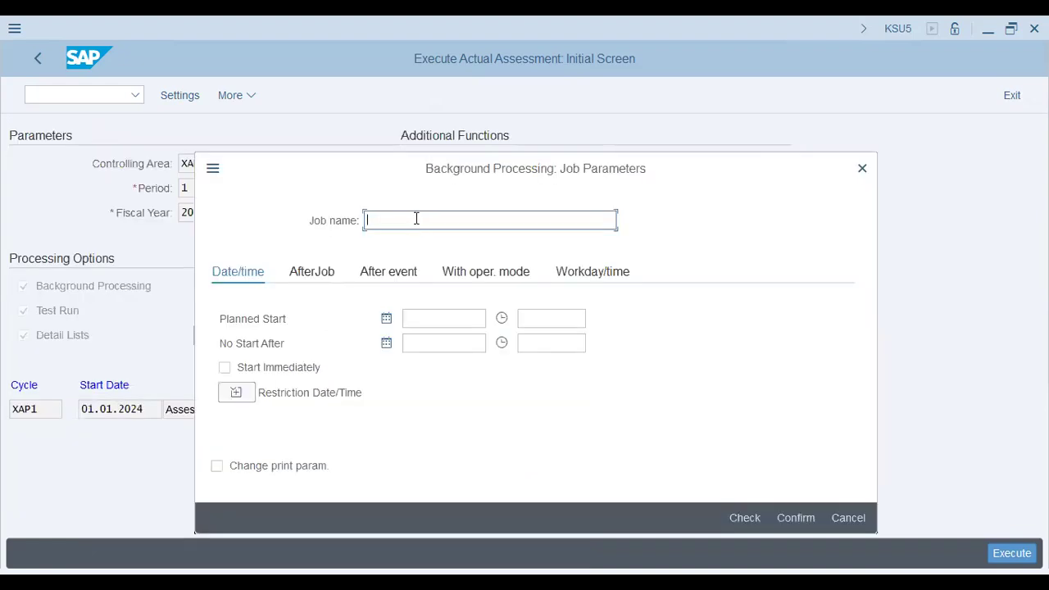
type("Assessment")
key("Tab")
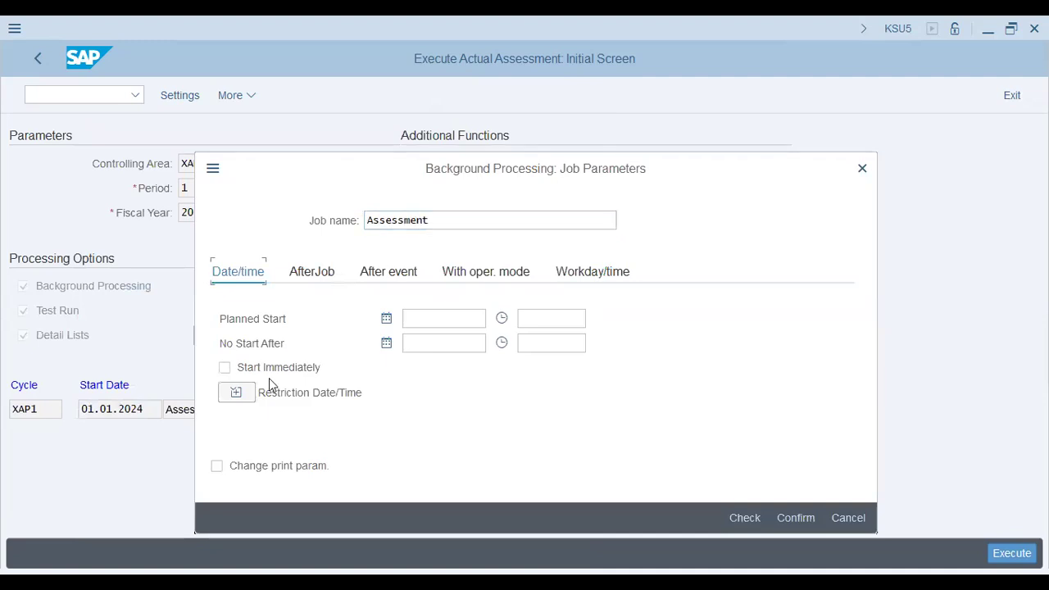
left_click(795, 516)
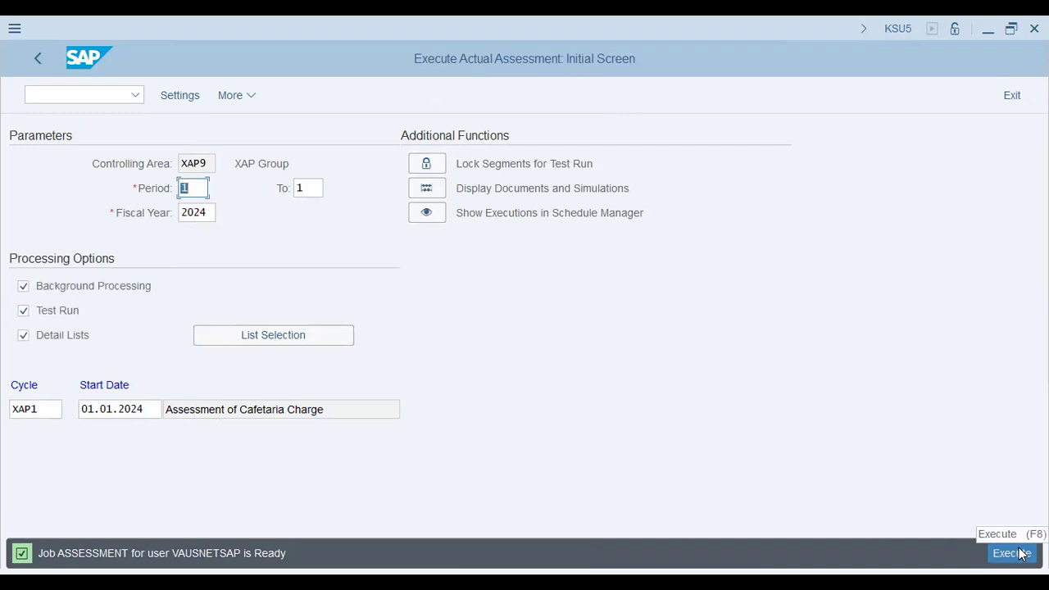
Turn off background processing, execute the test run directly and display the messages behind its warning status
left_click(65, 285)
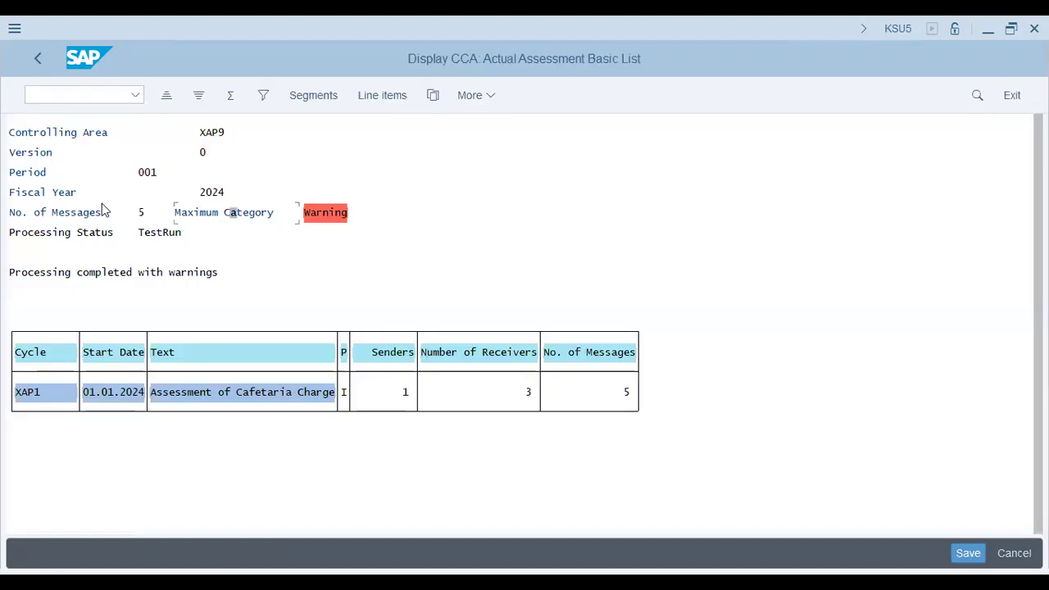
left_click(230, 213)
double_click(328, 209)
key("Escape")
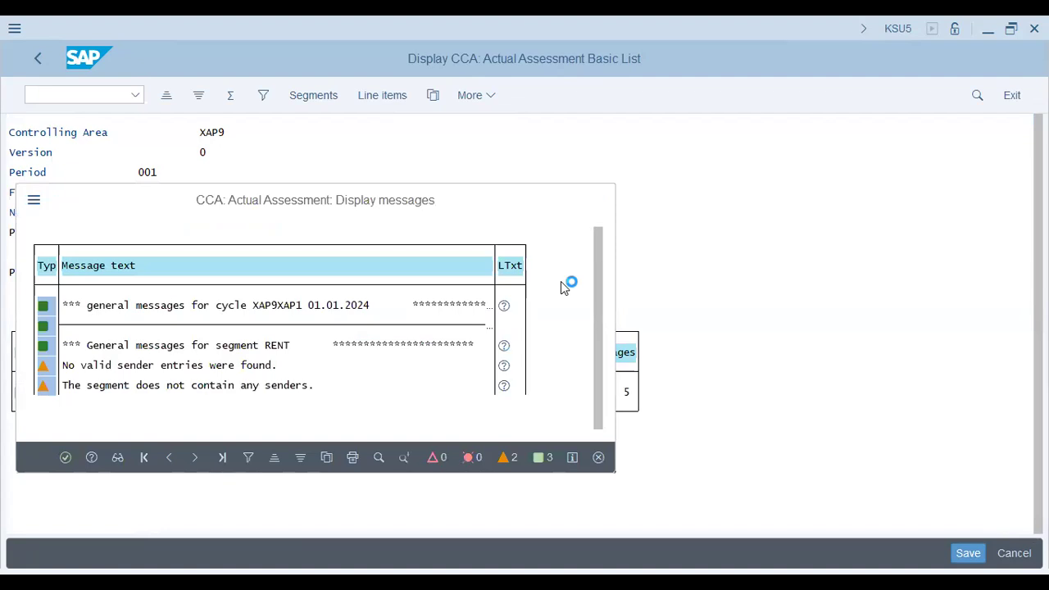
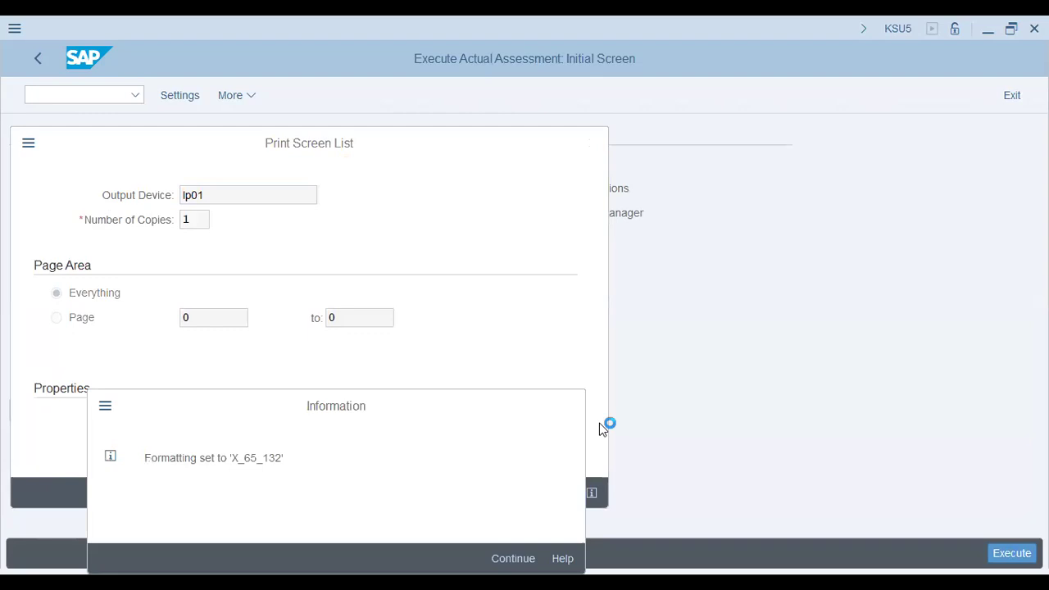
Schedule the assessment as a background job named Assessment that starts immediately
key("Return")
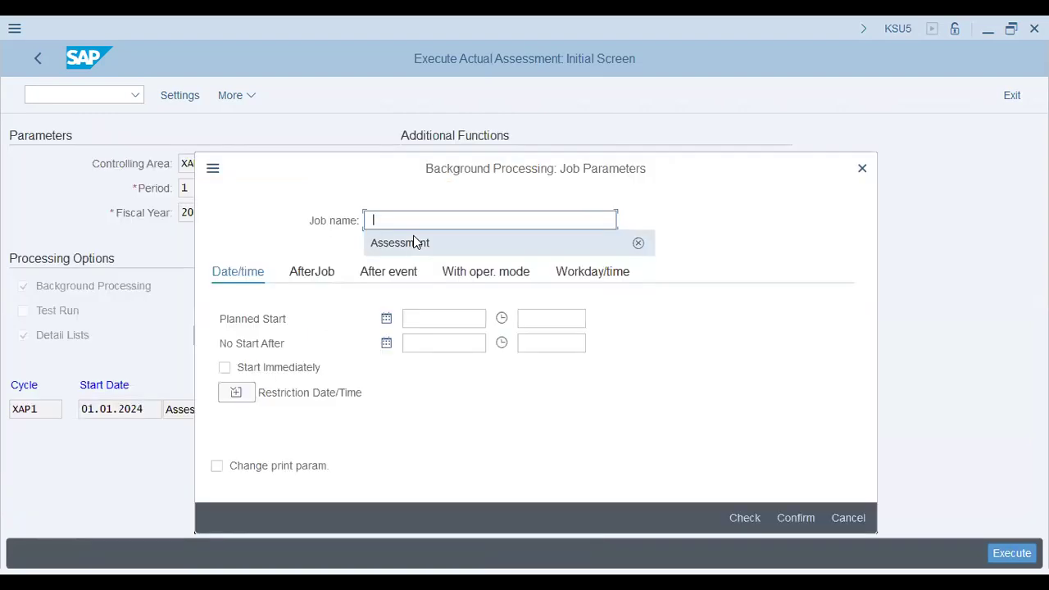
left_click(413, 242)
left_click(225, 367)
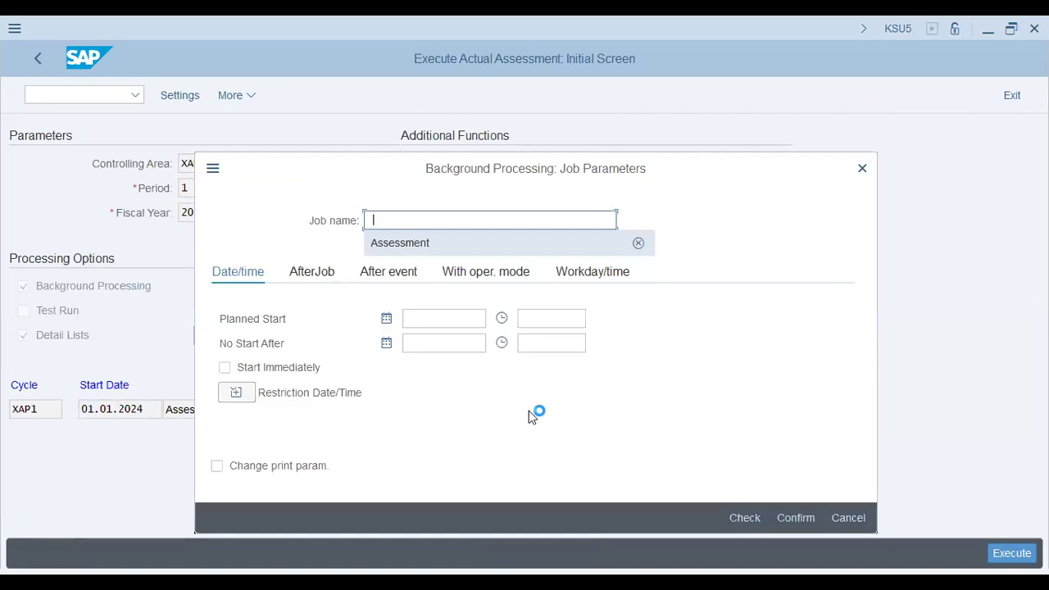
left_click(792, 519)
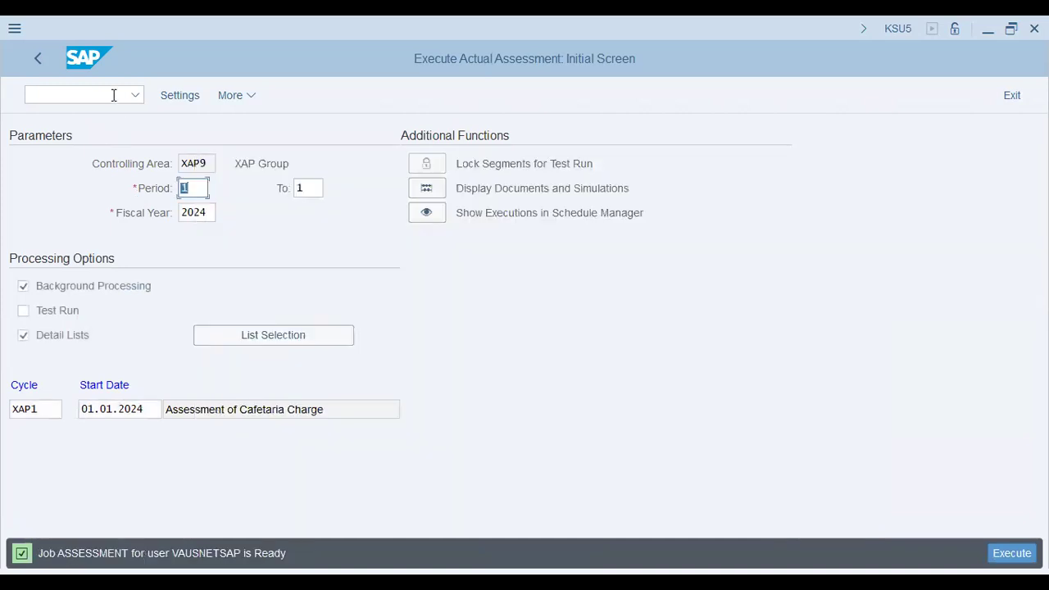
Open transaction SM37 in a new session and list the background jobs with the default selection
left_click(113, 95)
type("/o sm37")
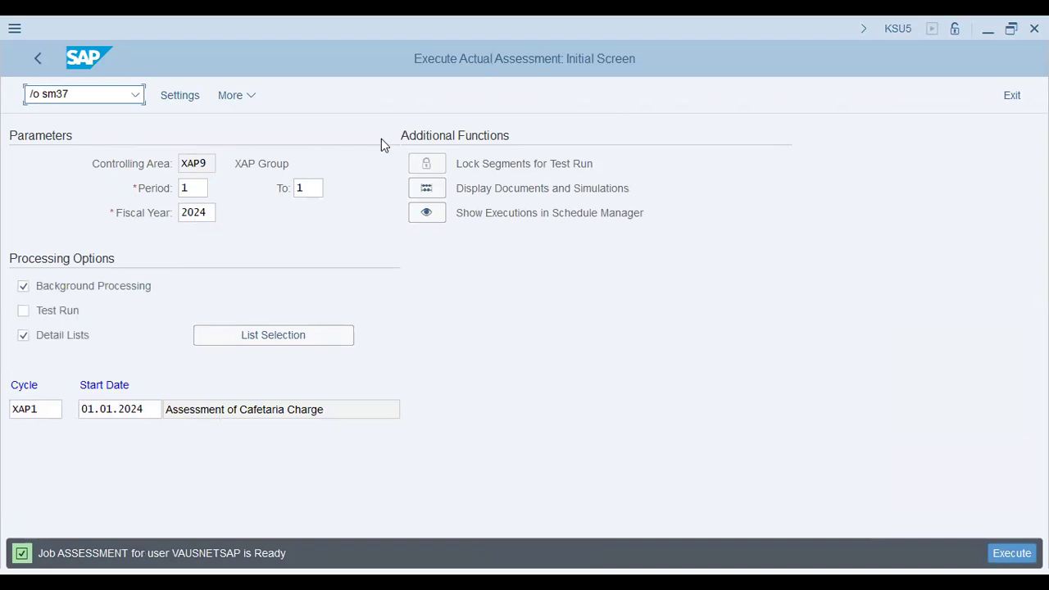
key("Return")
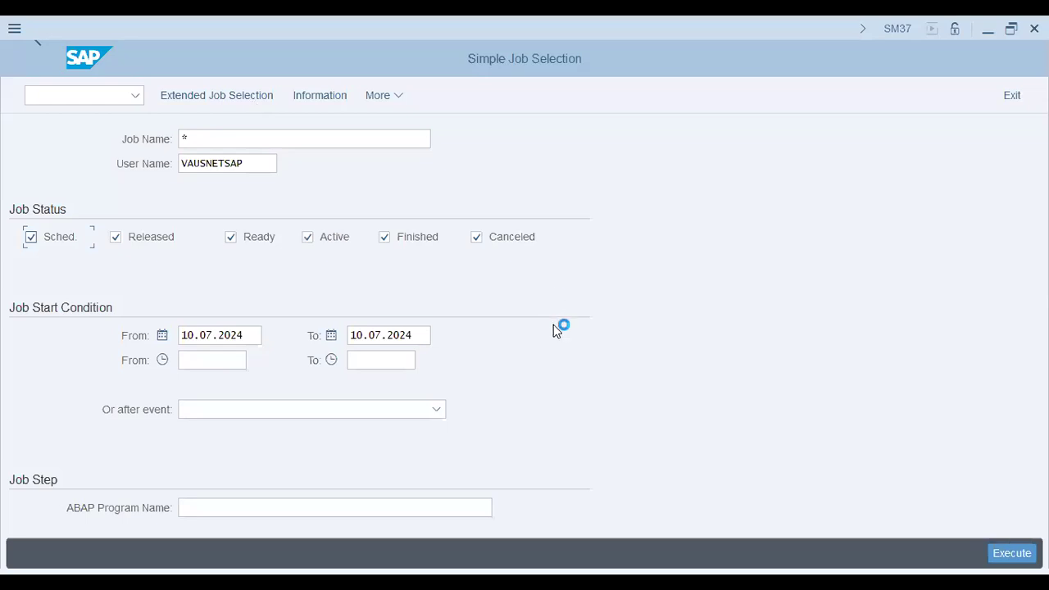
key("F8")
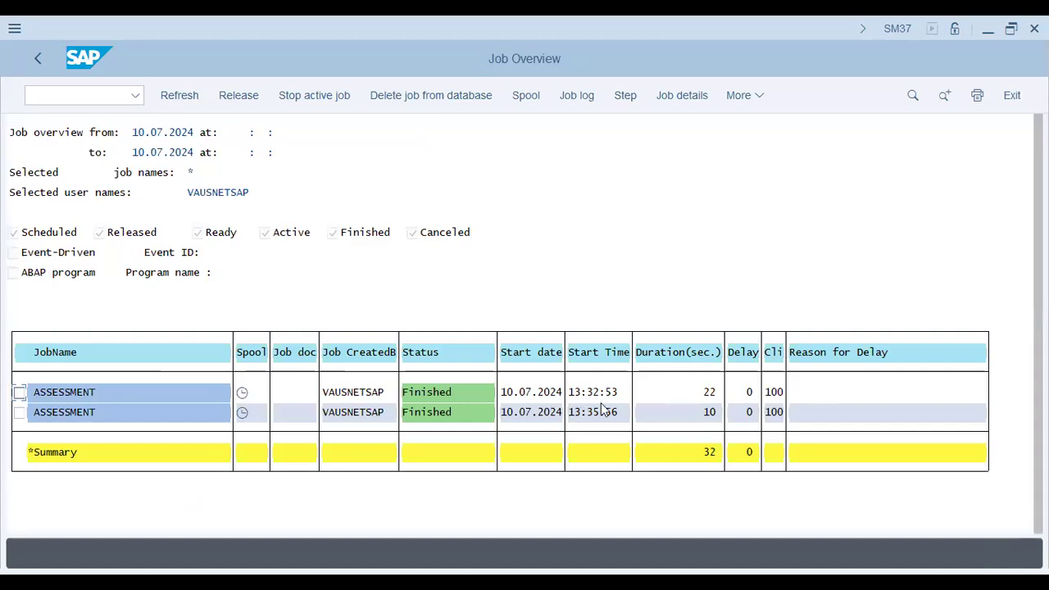
Display the spool output of the most recent ASSESSMENT job and check its maximum message category
left_click(242, 415)
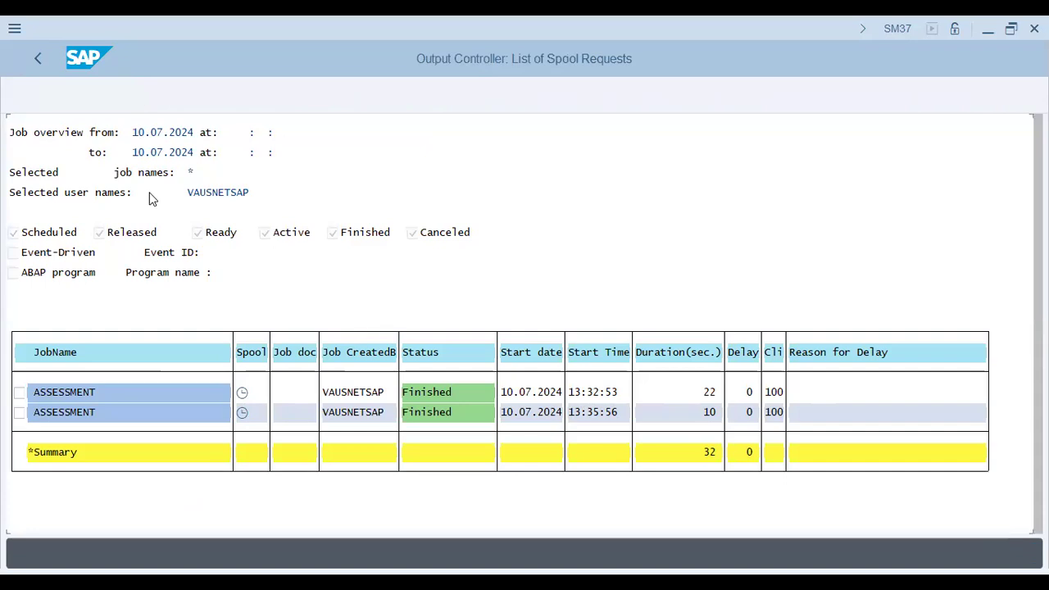
left_click(102, 193)
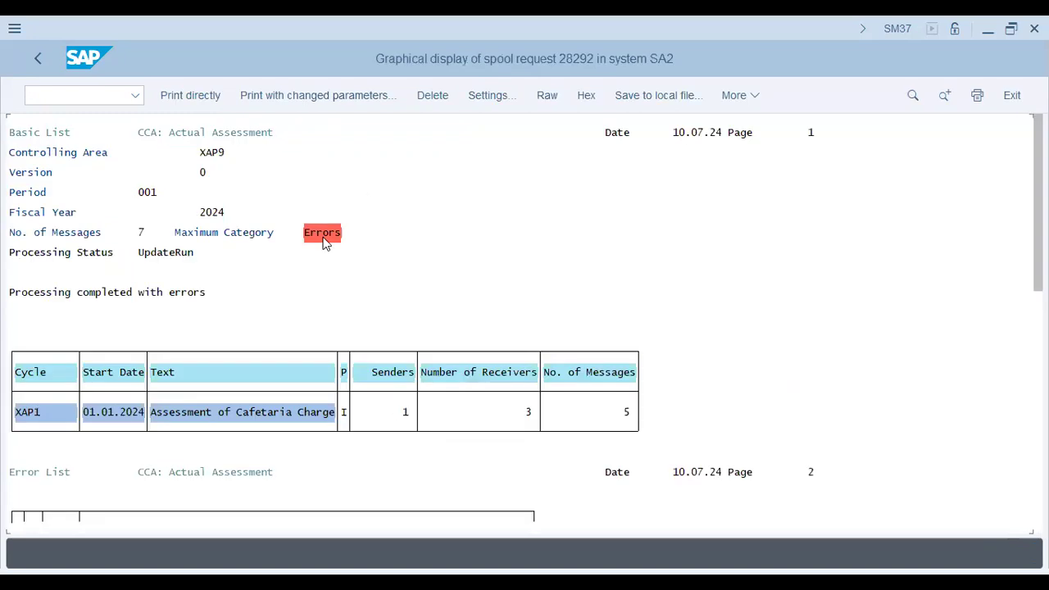
left_click(325, 235)
left_click(324, 237)
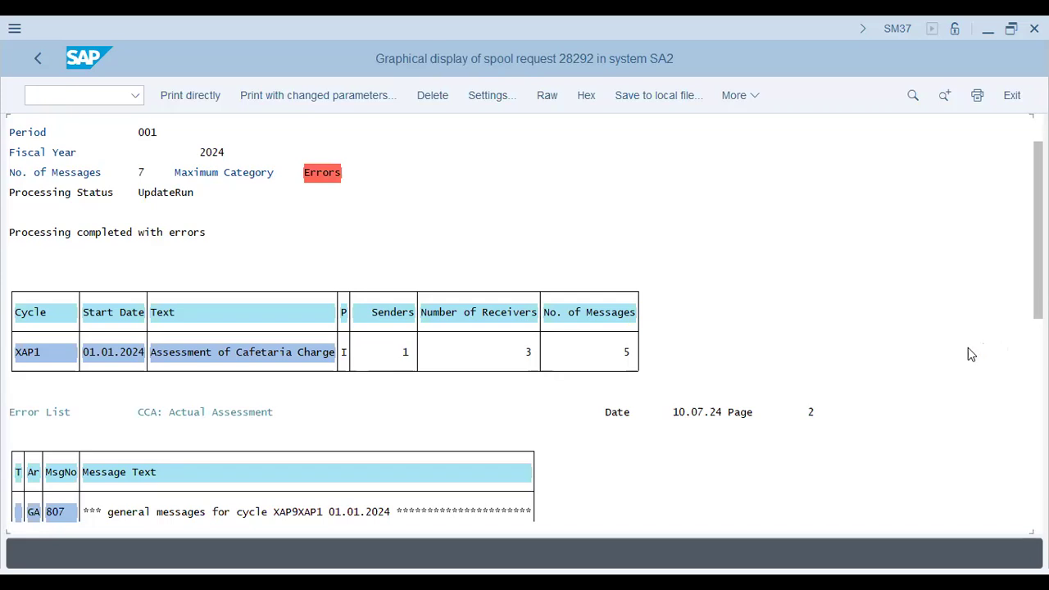
Examine the error and warning messages for cycle XAP1 and its segments in the spool output
scroll(967, 354, "down", 5)
scroll(968, 354, "down", 5)
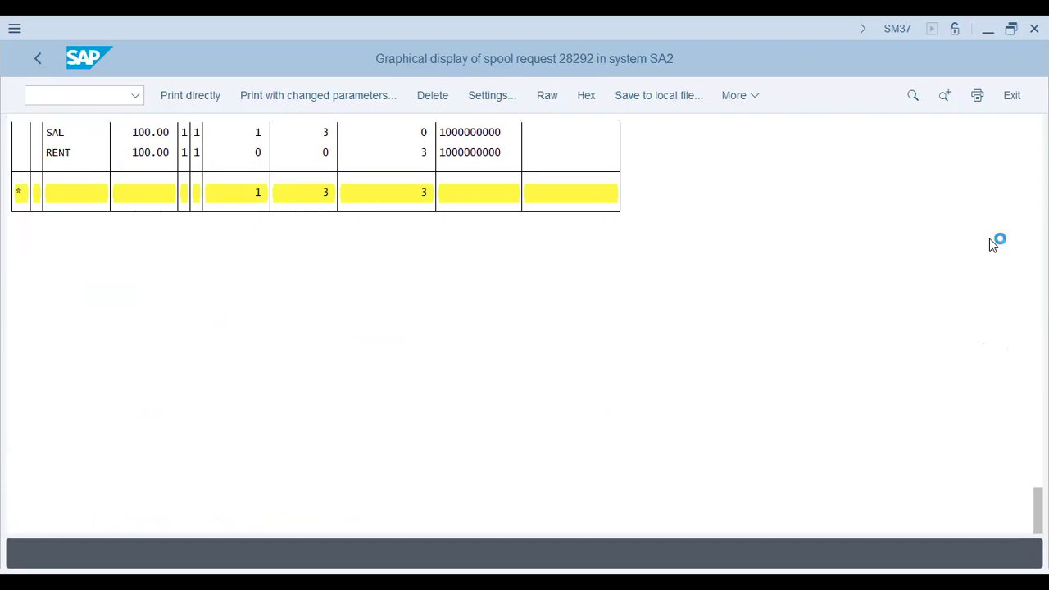
scroll(920, 273, "up", 5)
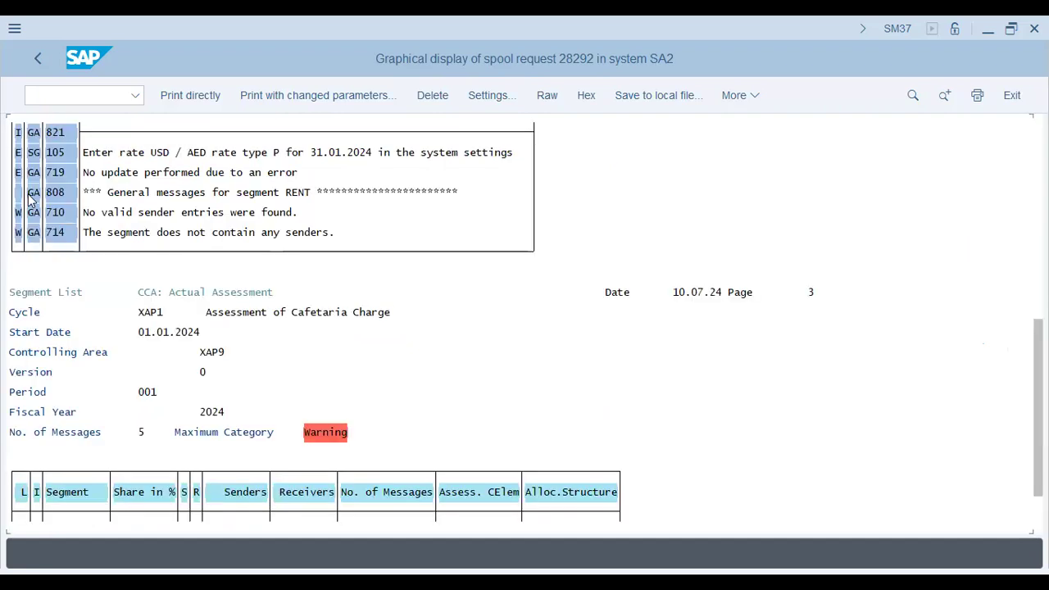
left_click(277, 153)
left_click(326, 433)
left_click(226, 173)
left_click(270, 214)
left_click(69, 93)
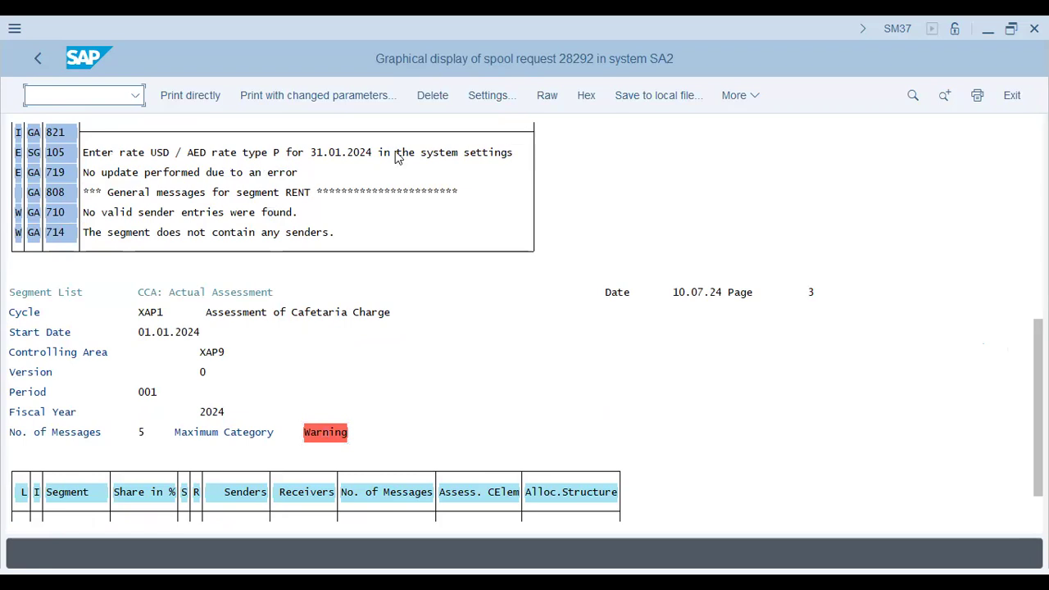
left_click(332, 156)
left_click(202, 154)
left_click(20, 95)
left_click(363, 156)
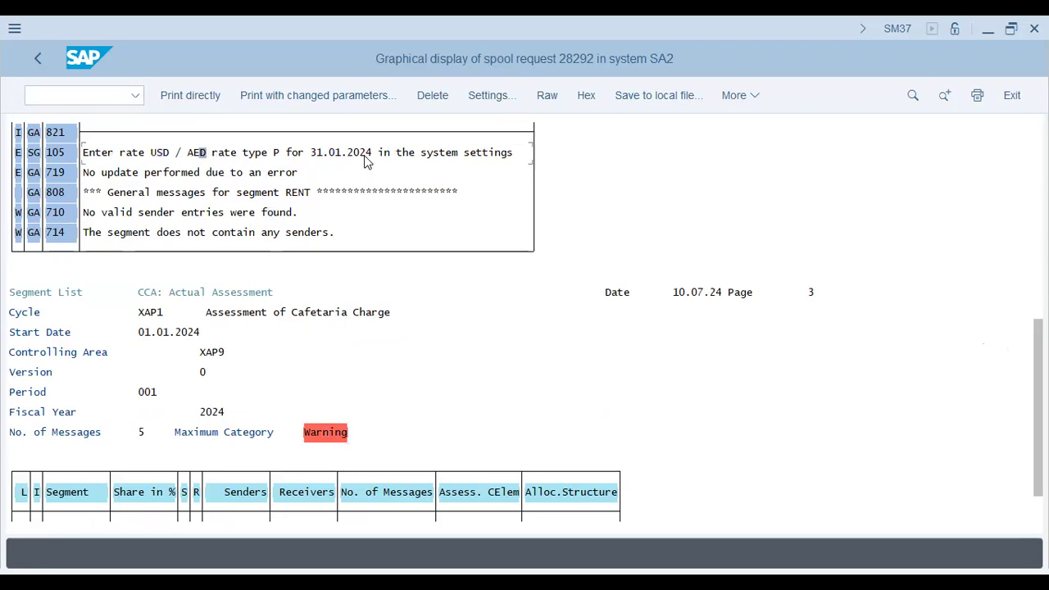
Open currency exchange rate maintenance with transaction OB08 in a new session
left_click(79, 100)
left_click(109, 102)
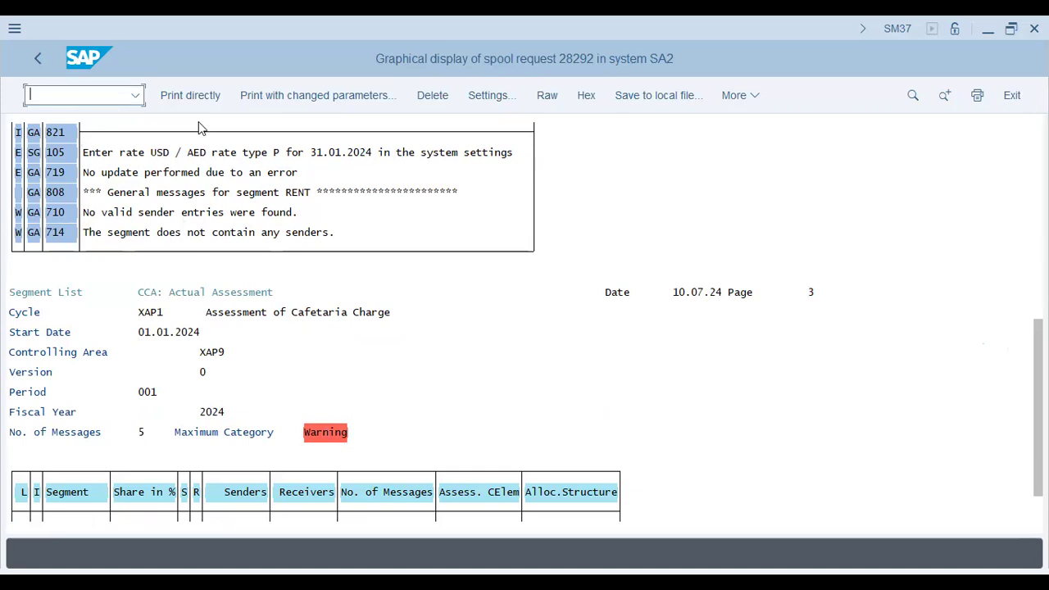
type("/o ob08")
key("Return")
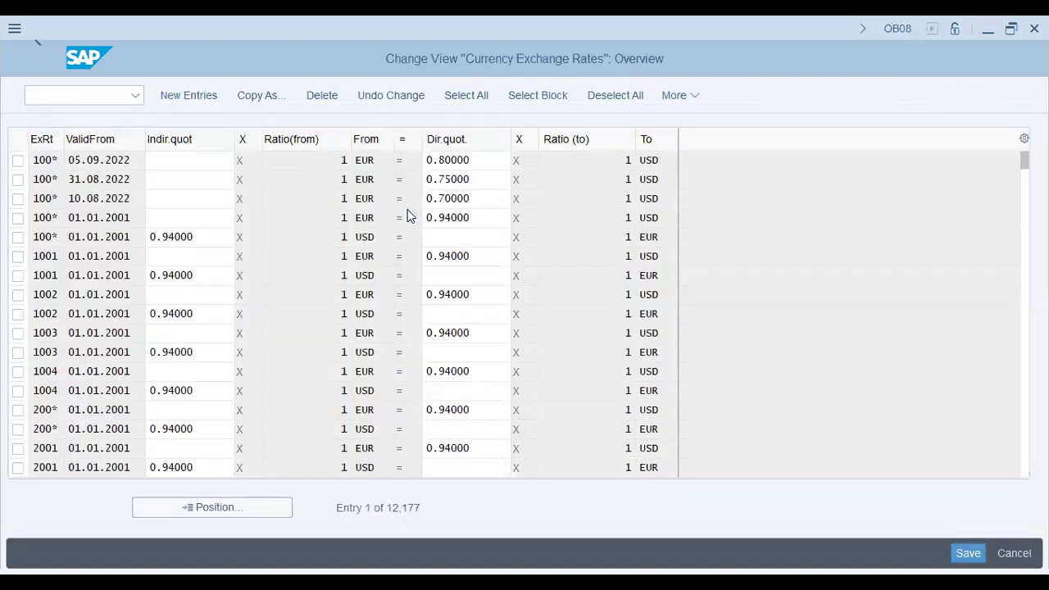
Start a new exchange rate entry with rate type P valid from 01.01.2024
key("F5")
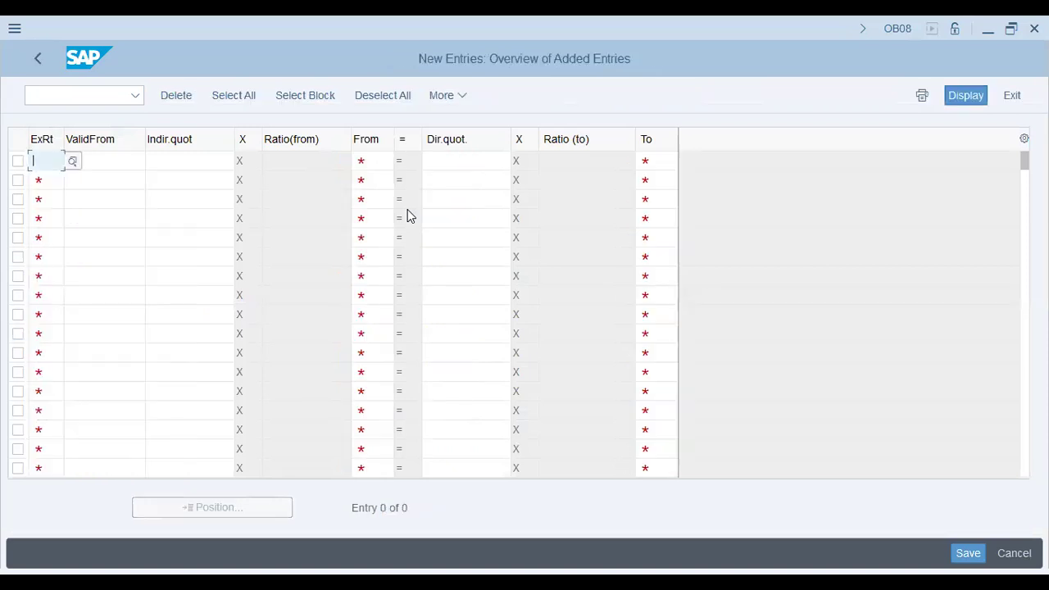
type("p")
key("Tab")
type("01.0")
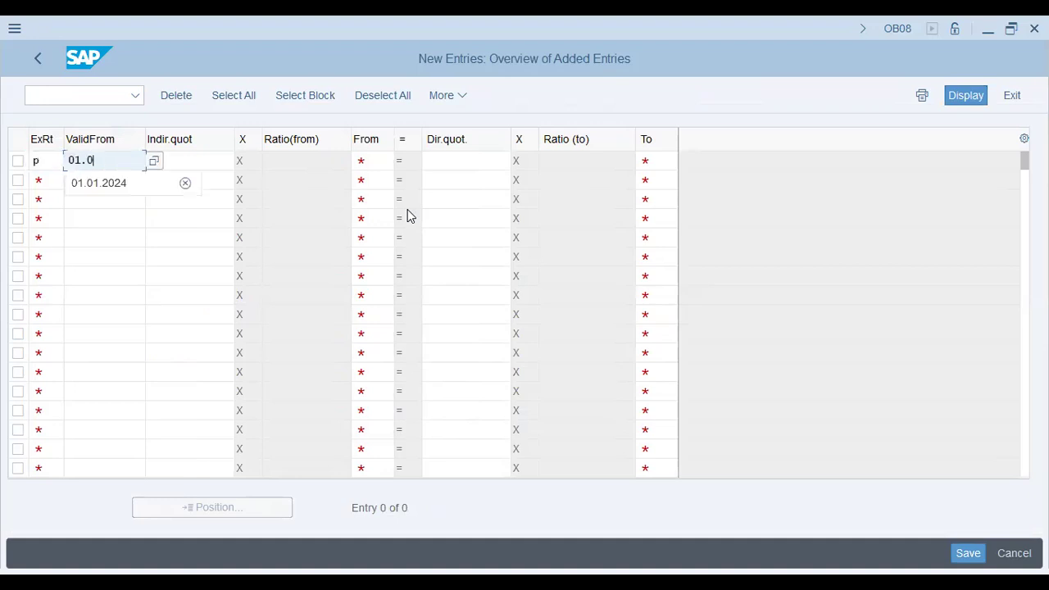
type("1")
type(".2024")
key("Tab")
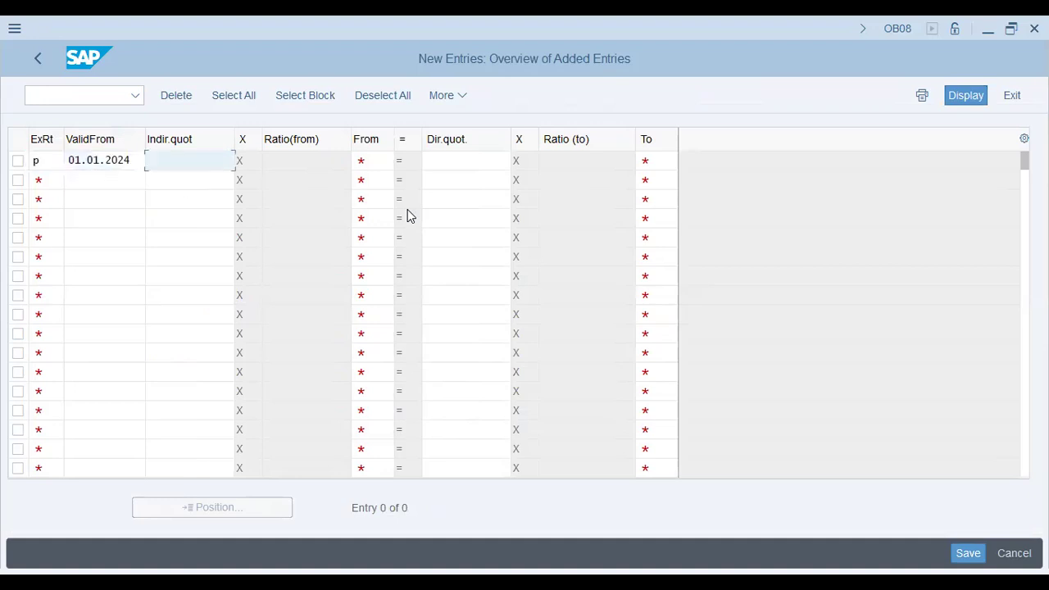
key("Tab")
key("Tab")
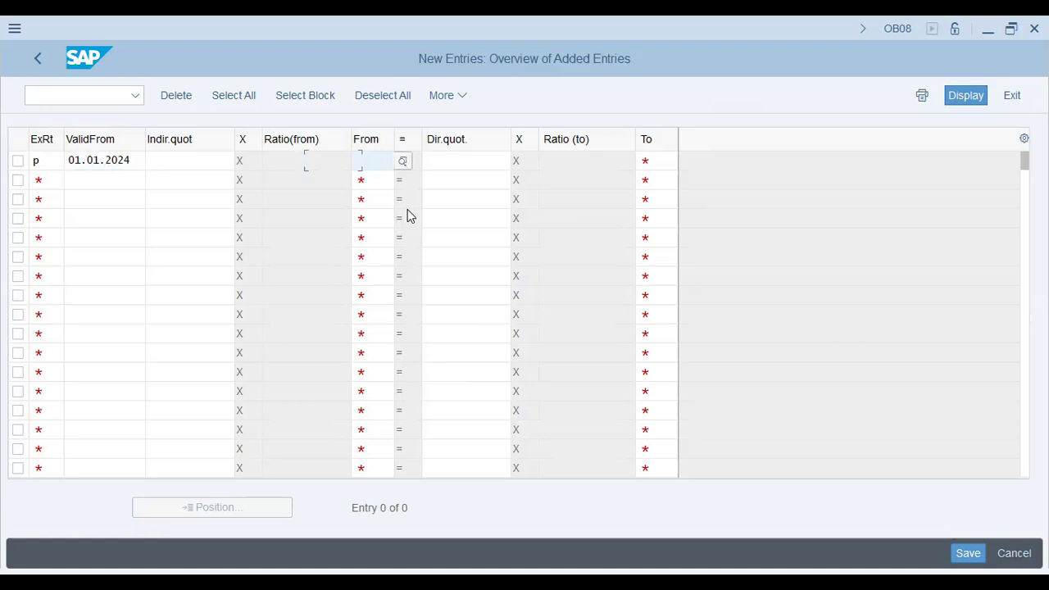
Complete the entry from USD to AED with a direct quotation of 3.672
type("usd")
key("Tab")
type("3.")
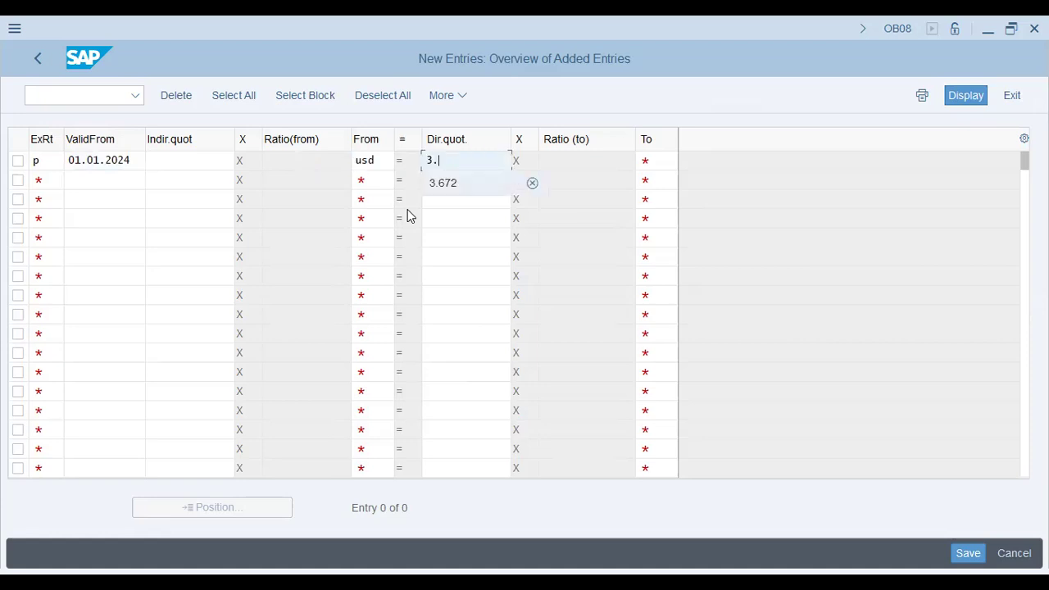
type("672")
key("Tab")
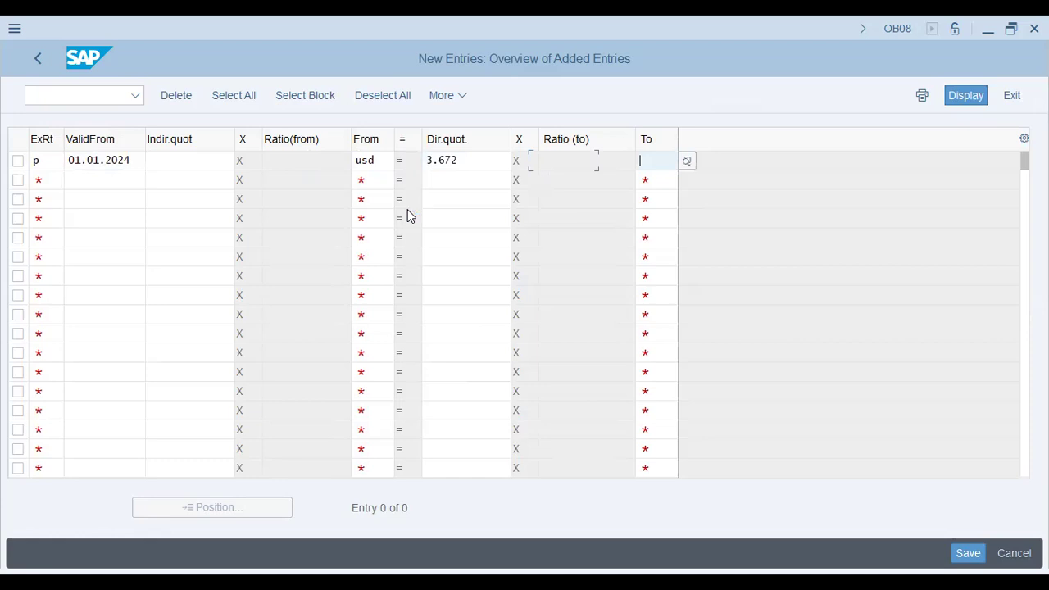
type("aed")
key("Return")
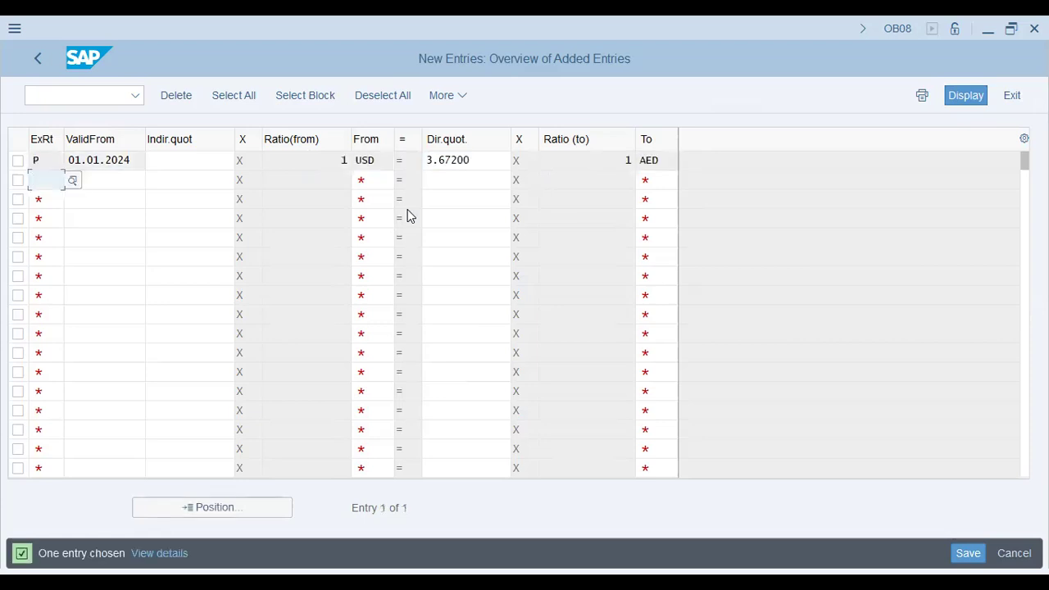
type("p")
key("Tab")
type("01.0.1")
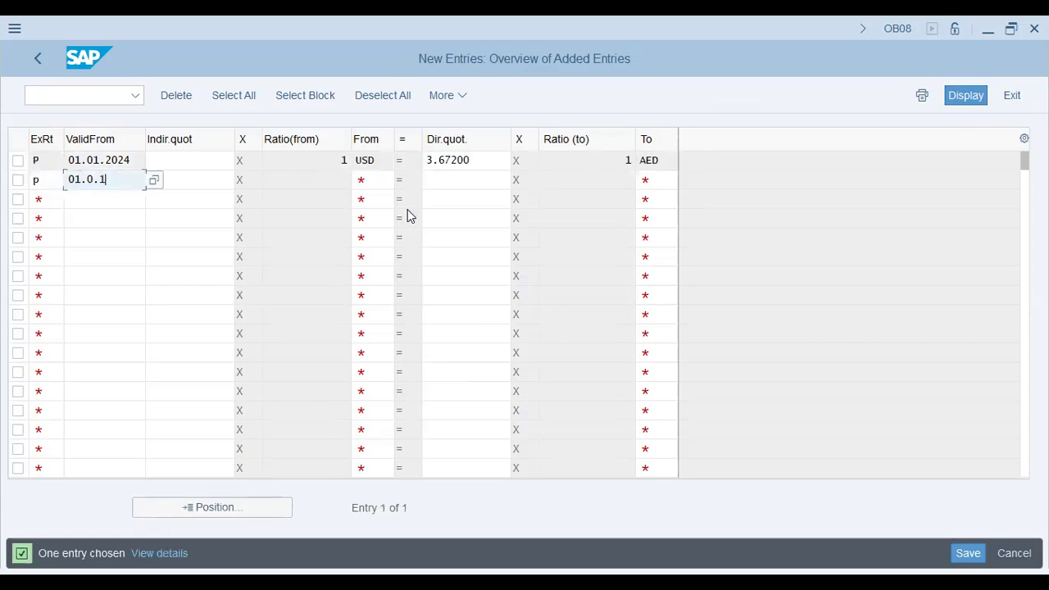
key("BackSpace")
key("BackSpace")
type("1.2024")
key("Tab")
key("Tab")
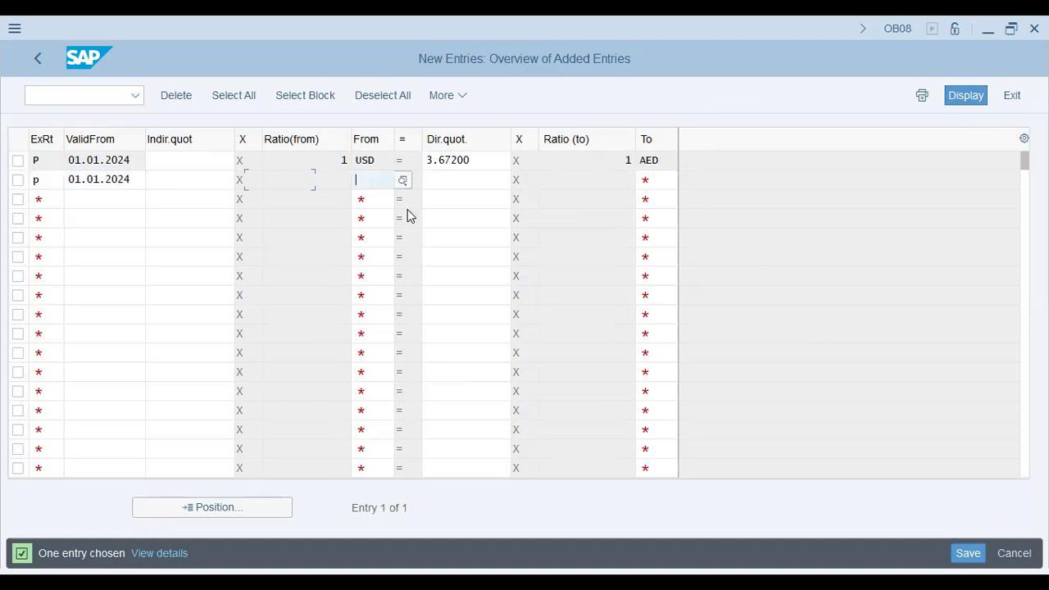
type("aed")
key("Tab")
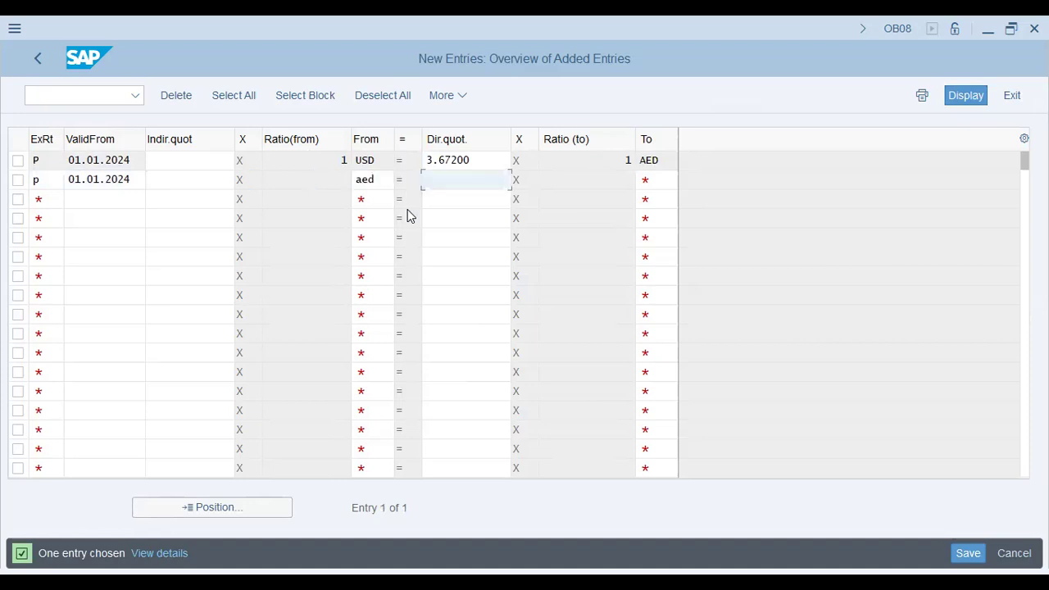
key("shift+Tab")
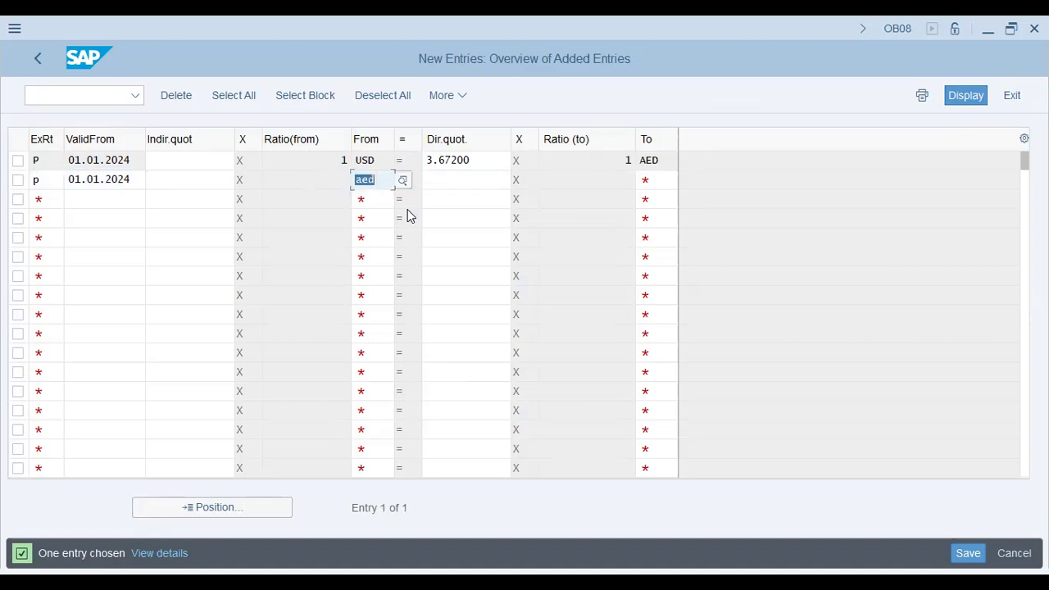
key("BackSpace")
key("shift+Tab")
key("shift+Tab")
key("BackSpace")
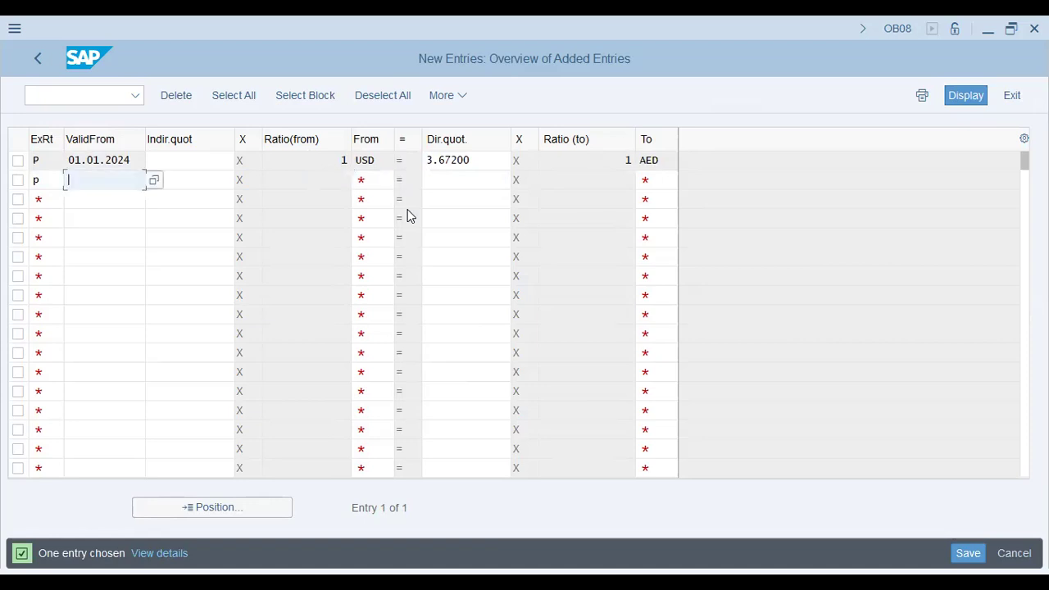
key("shift+Tab")
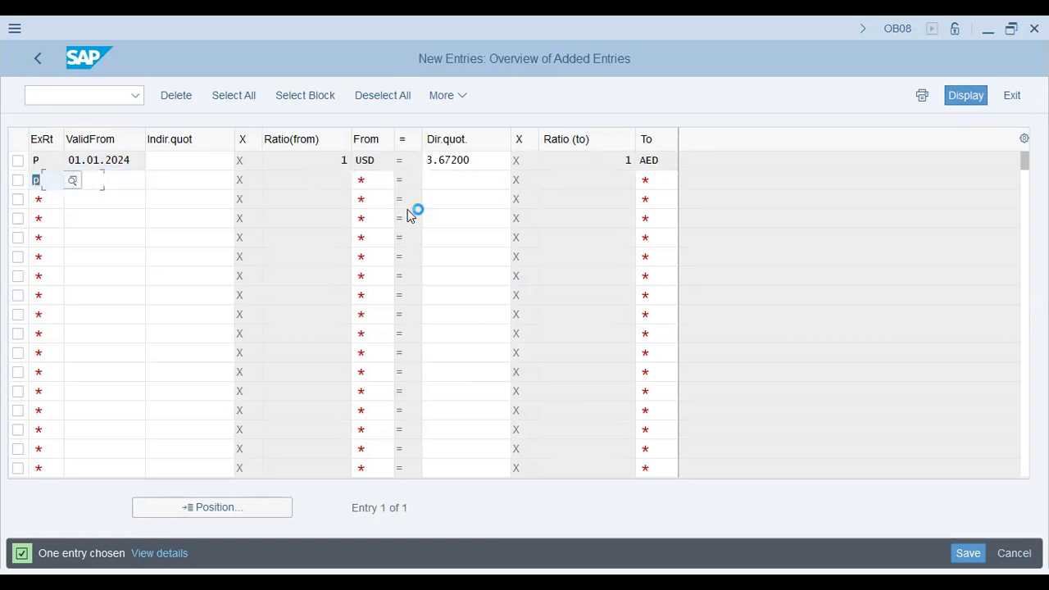
key("BackSpace")
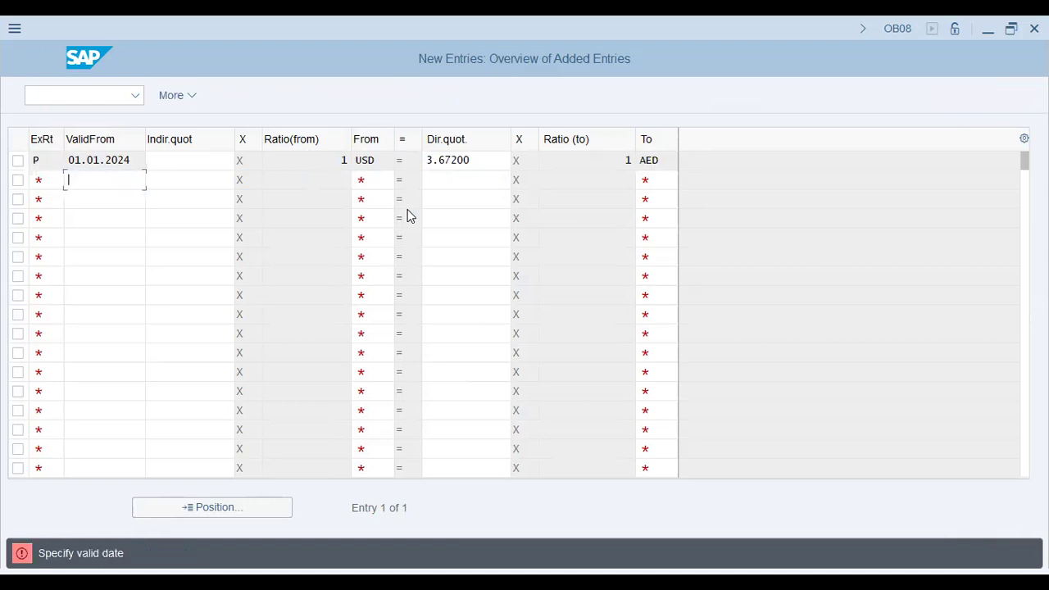
Decline cancelling the edits and save the USD to AED exchange rate entry
key("Return")
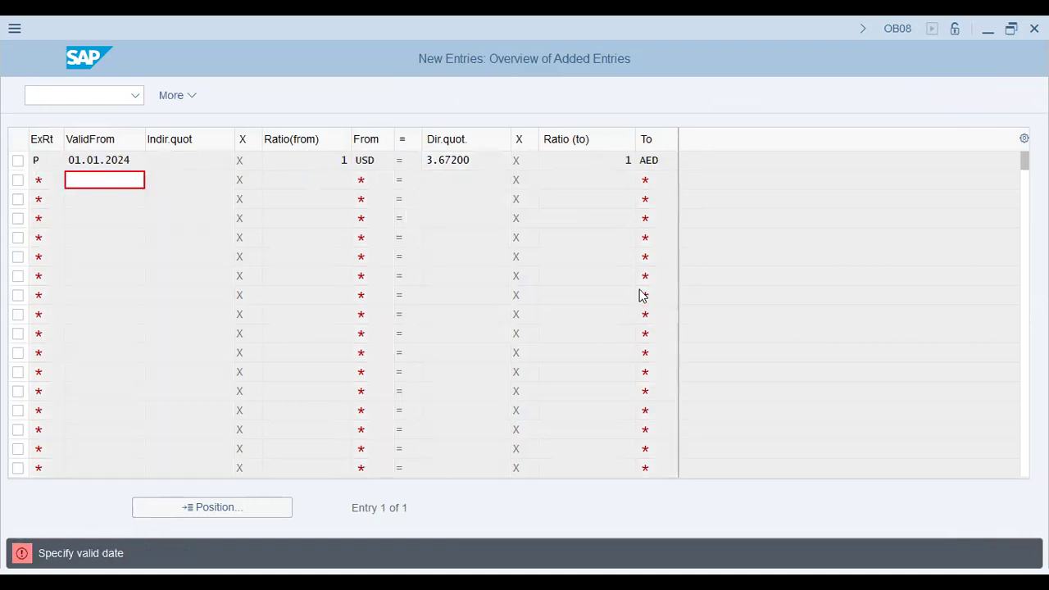
key("Escape")
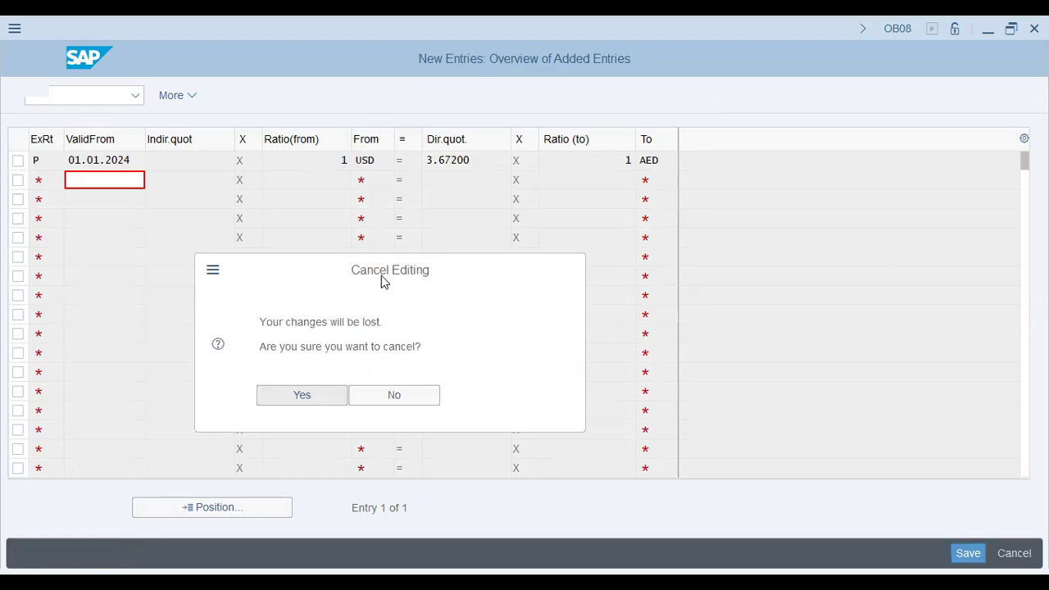
left_click(394, 395)
left_click(967, 548)
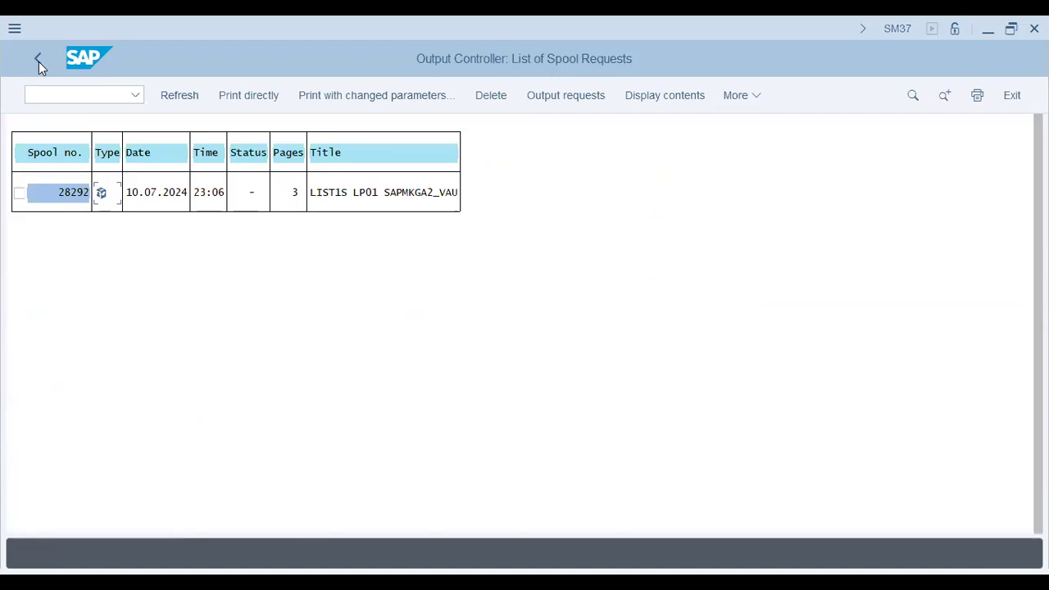
Execute the actual assessment for cycle XAP1 in the background, sending the full list to output device lp01 in one copy
key("F3")
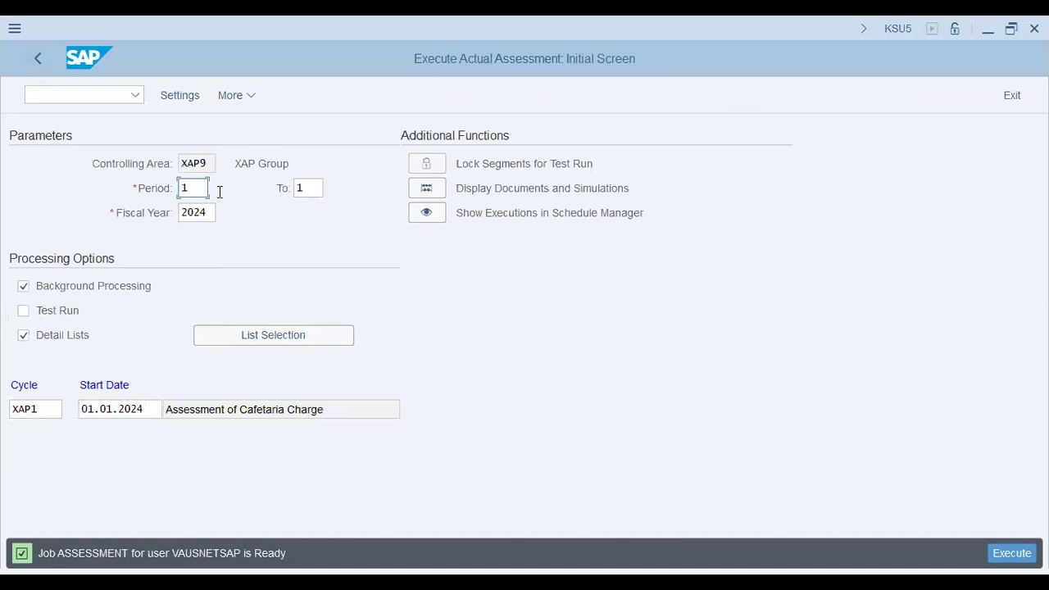
key("ctrl+p")
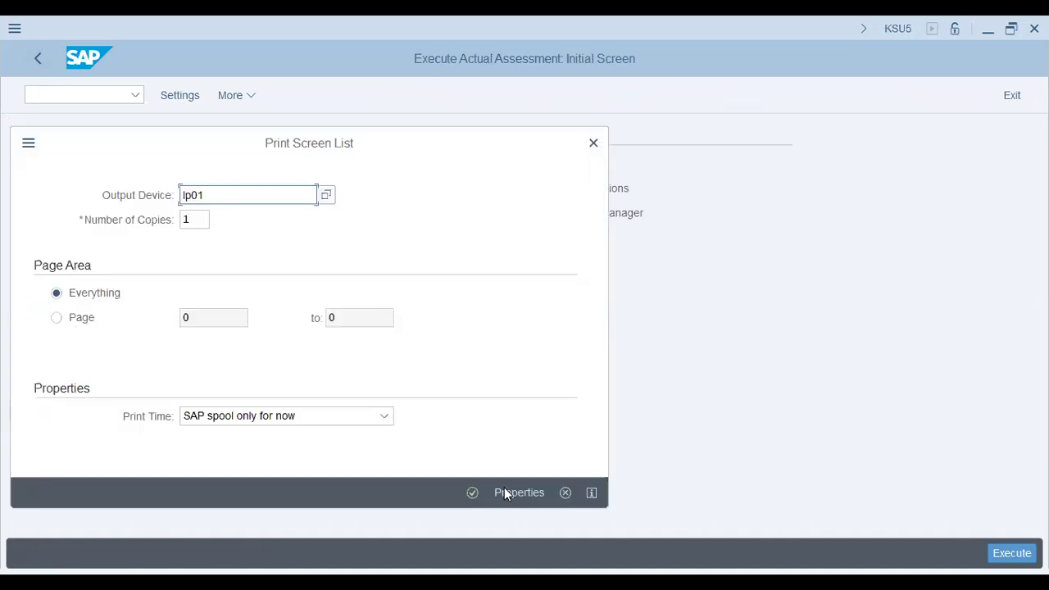
key("Return")
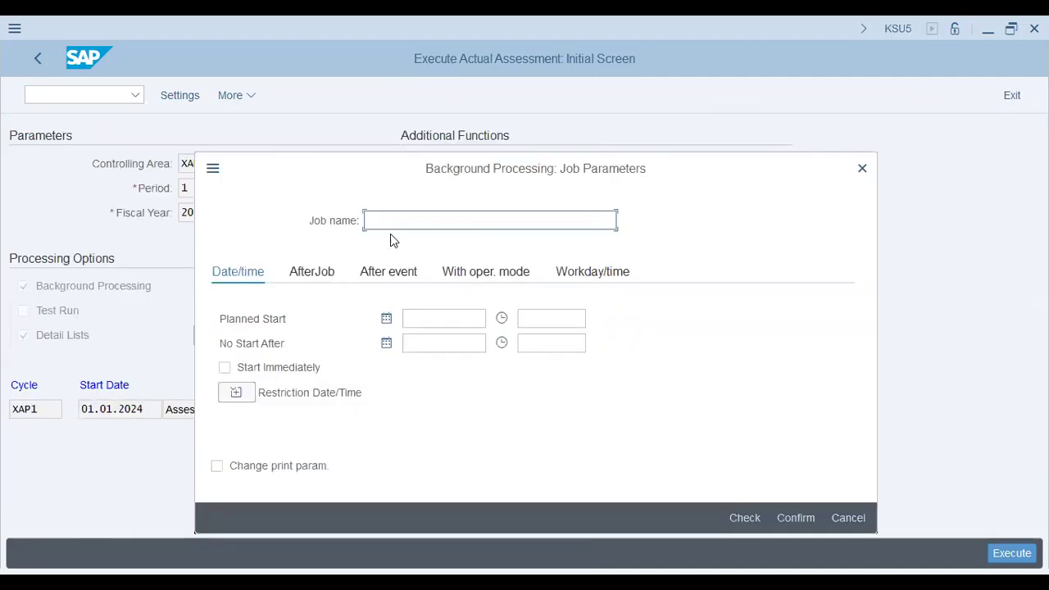
Name the background job Assessment2, set it to start immediately, and confirm the job parameters
left_click(457, 222)
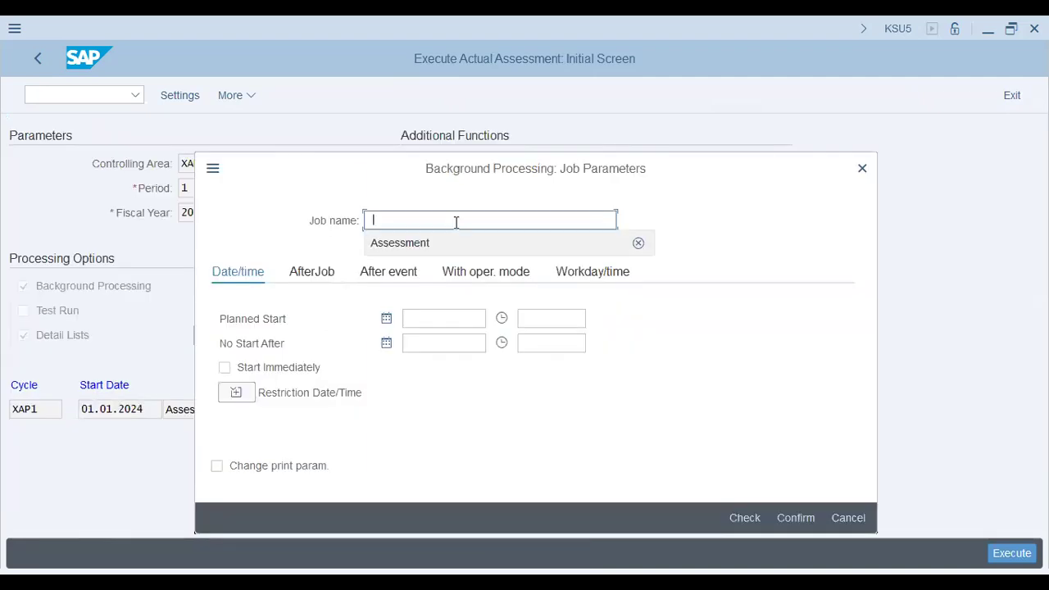
left_click(457, 242)
type("2")
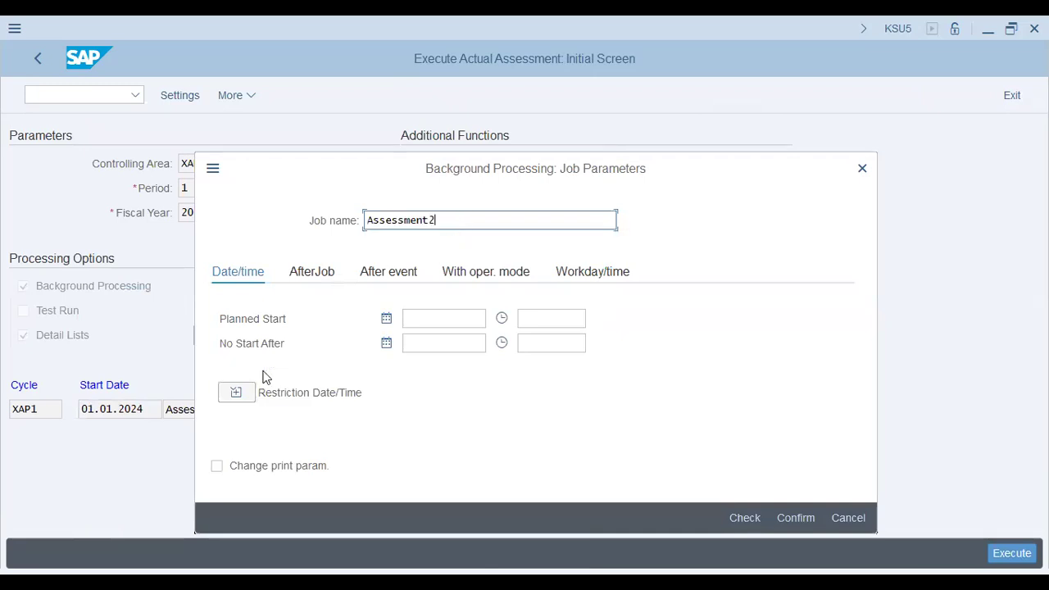
left_click(806, 518)
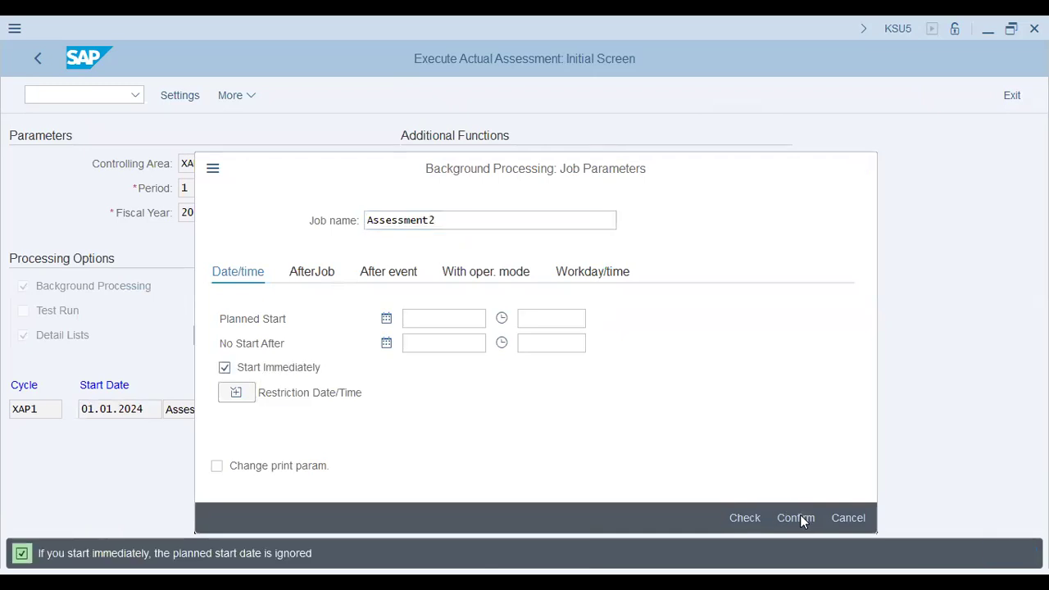
left_click(800, 514)
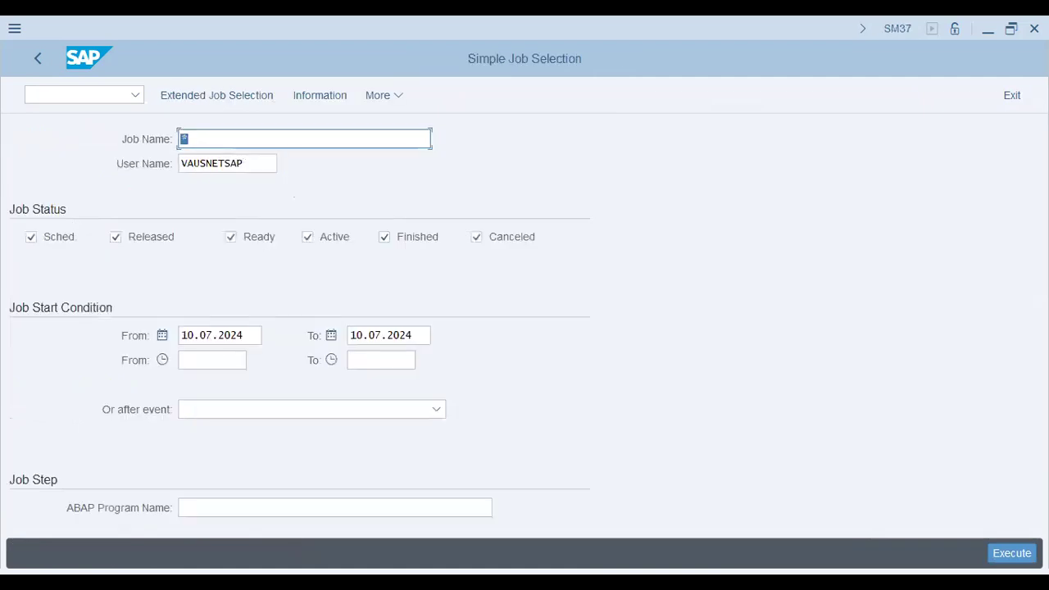
List the background jobs of all statuses for 10.07.2024 and refresh the job overview to check ASSESSMENT2
left_click(370, 329)
key("F8")
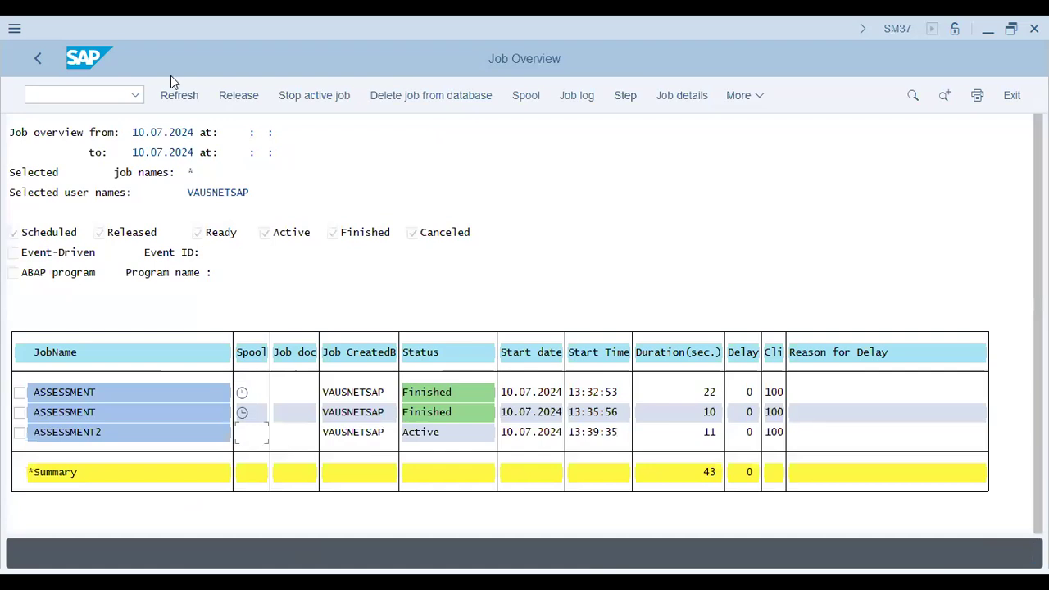
left_click(173, 107)
left_click(173, 107)
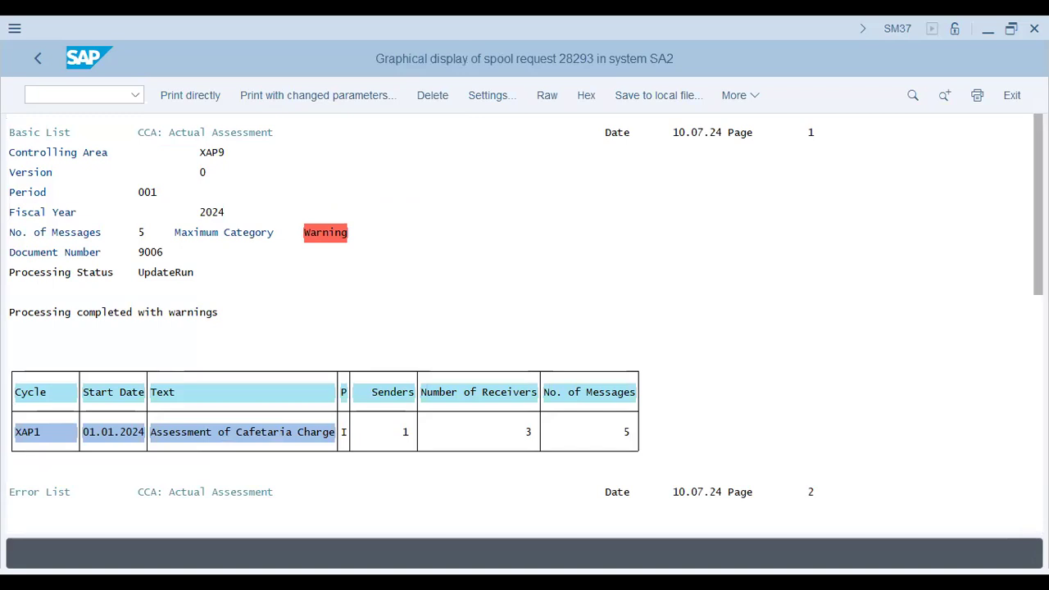
Examine the ASSESSMENT2 spool output, checking its messages and the shares, senders and receivers of segments SAL and RENT
scroll(597, 368, "down", 6)
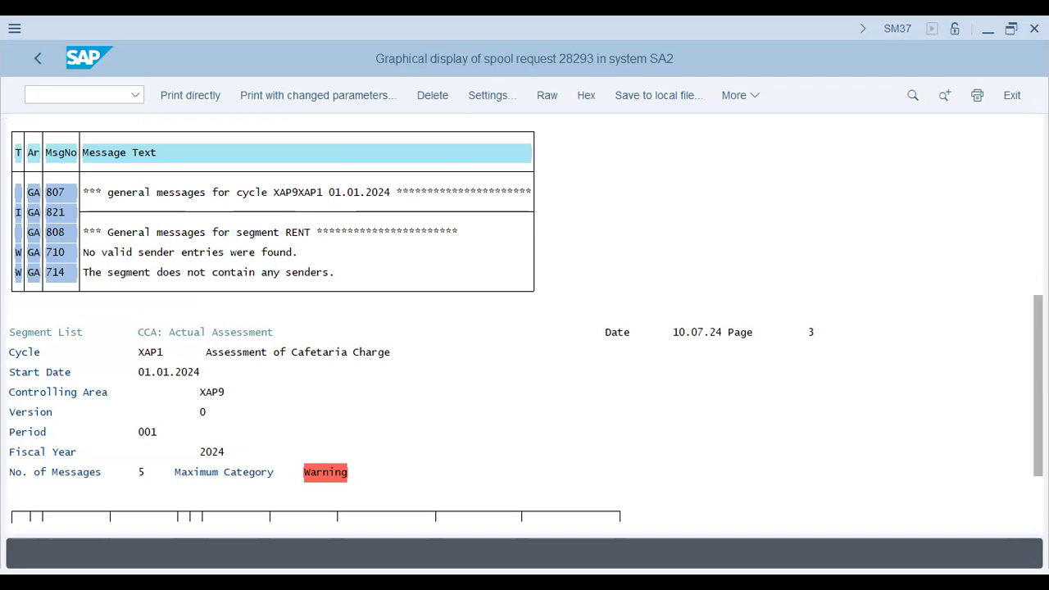
scroll(380, 239, "down", 5)
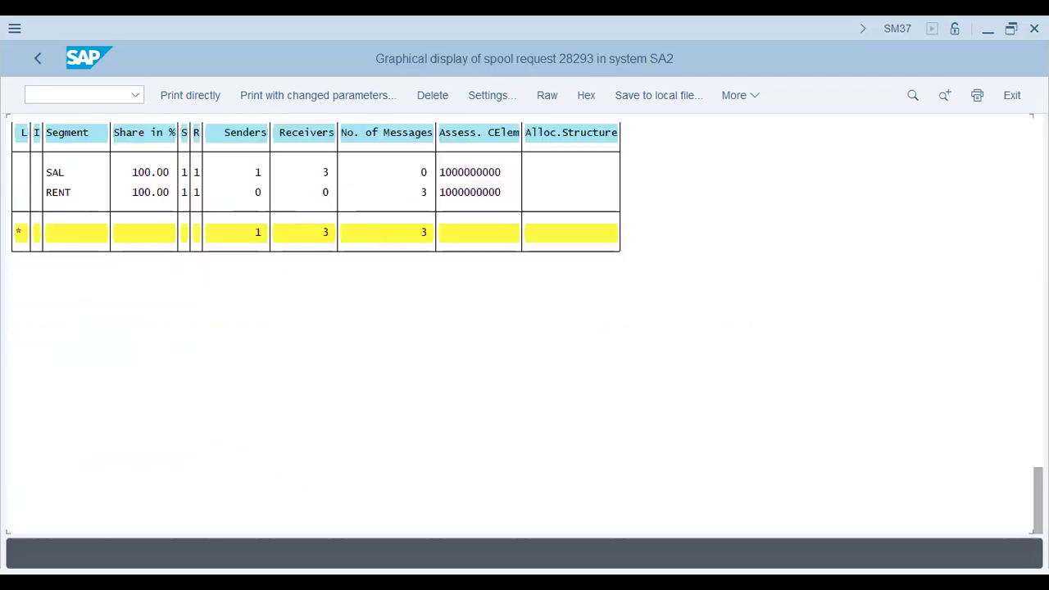
left_click(152, 177)
left_click(153, 195)
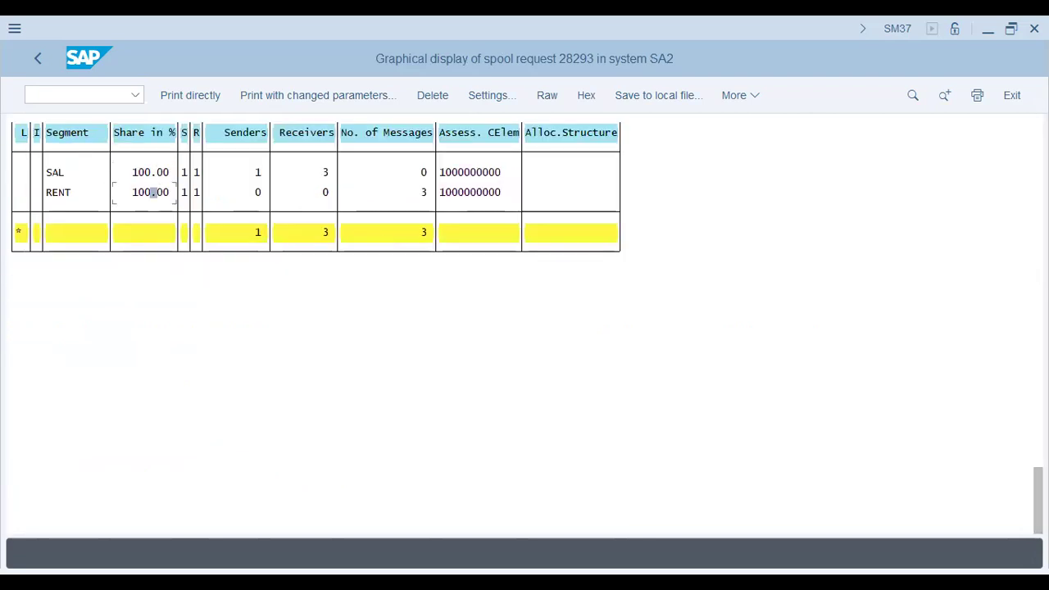
left_click_drag(1038, 500, 1038, 462)
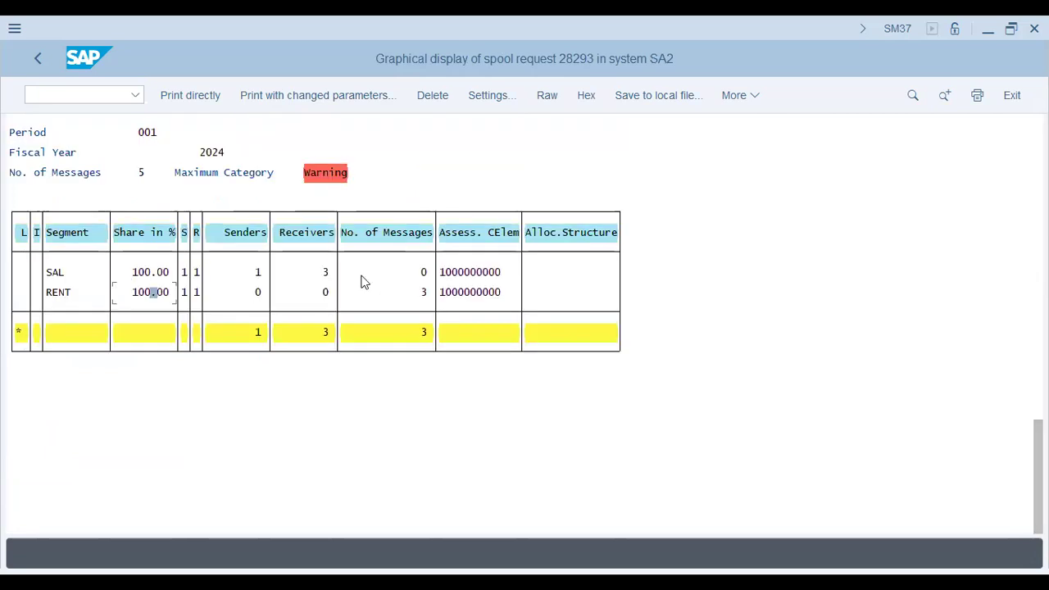
left_click(306, 279)
left_click(426, 295)
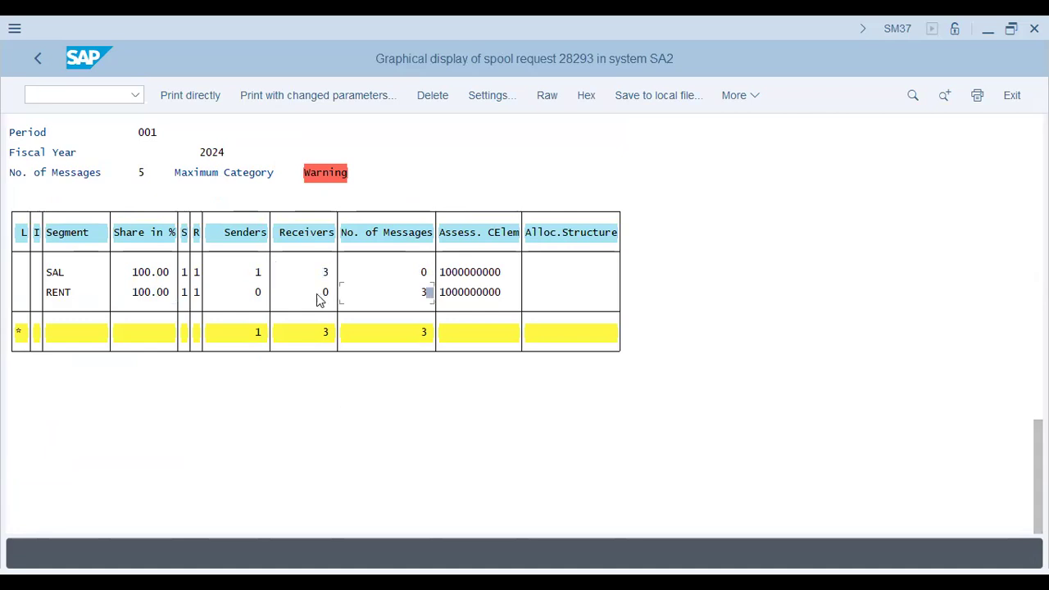
left_click(261, 295)
Activate the command field for entering a transaction code
left_click(118, 97)
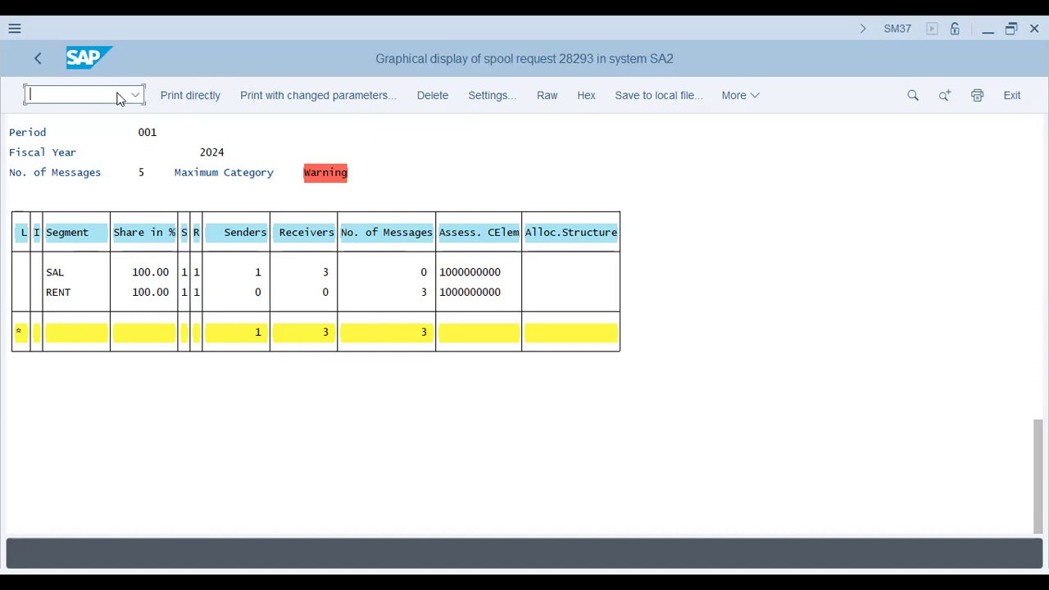